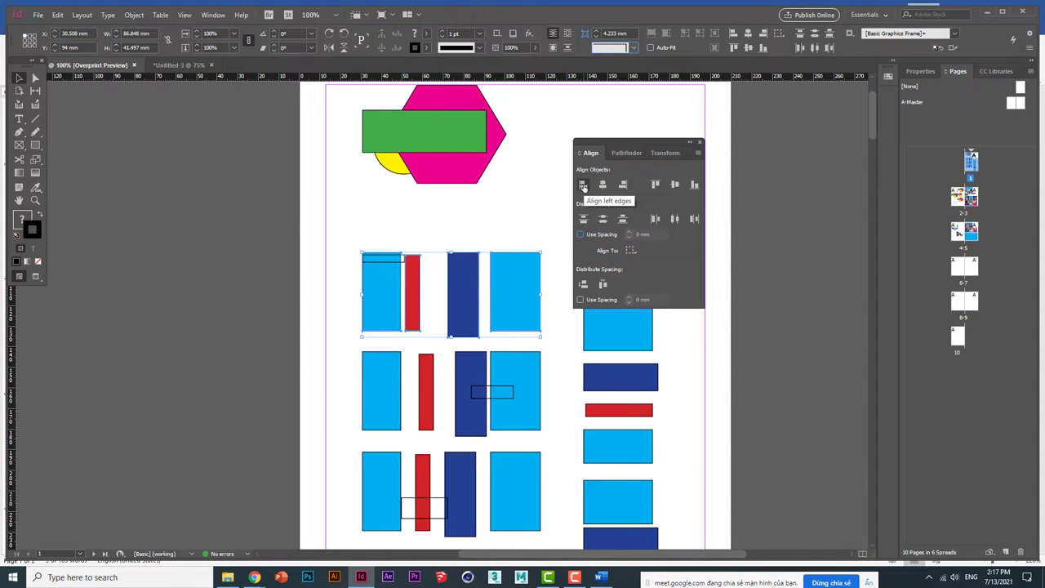
- Reposition the overlapping green rectangle, hexagon and circle near the page's upper edge and place a duplicate set beside them at about X 98.8 mm
click(487, 222)
drag(346, 298, 519, 310)
drag(502, 205, 436, 305)
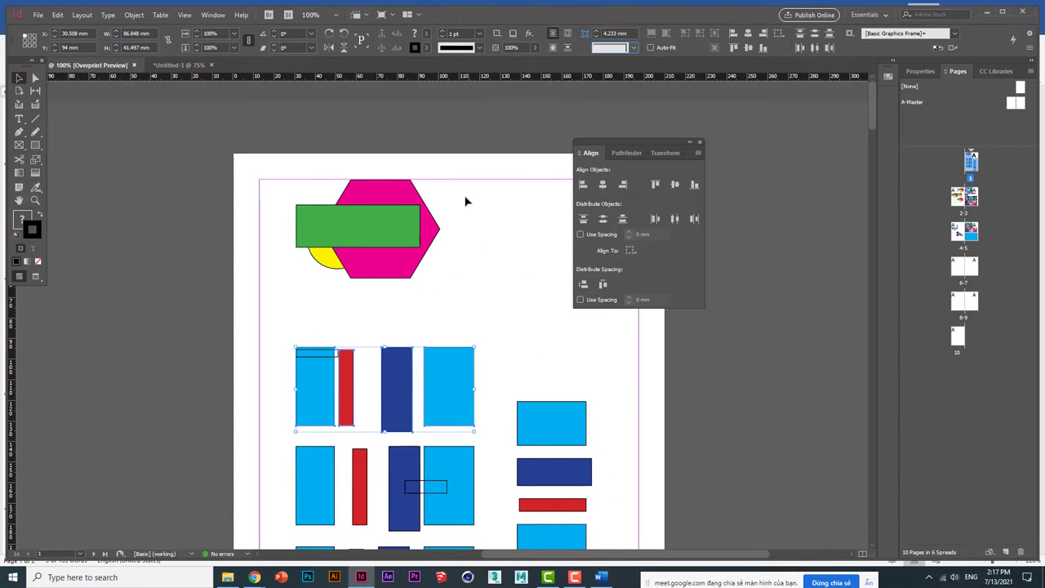
drag(465, 201, 289, 275)
mouse_move(384, 245)
mouse_down()
mouse_move(354, 263)
mouse_move(550, 252)
mouse_up()
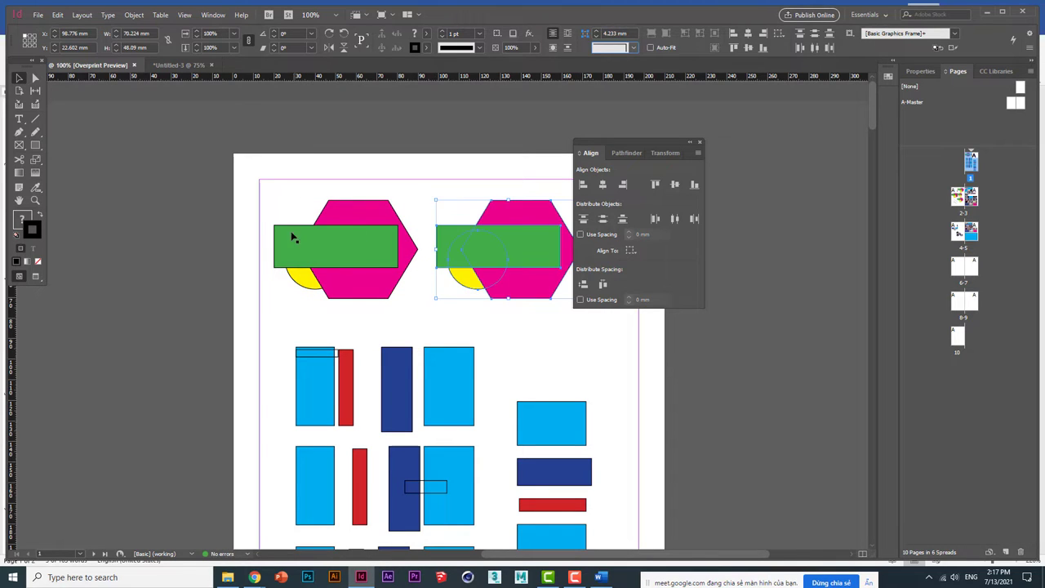
- Move the first set's green rectangle outward to about X 6 mm, select its three shapes and set them to Align to Selection
mouse_move(282, 252)
mouse_down()
mouse_move(261, 253)
mouse_move(264, 244)
mouse_up()
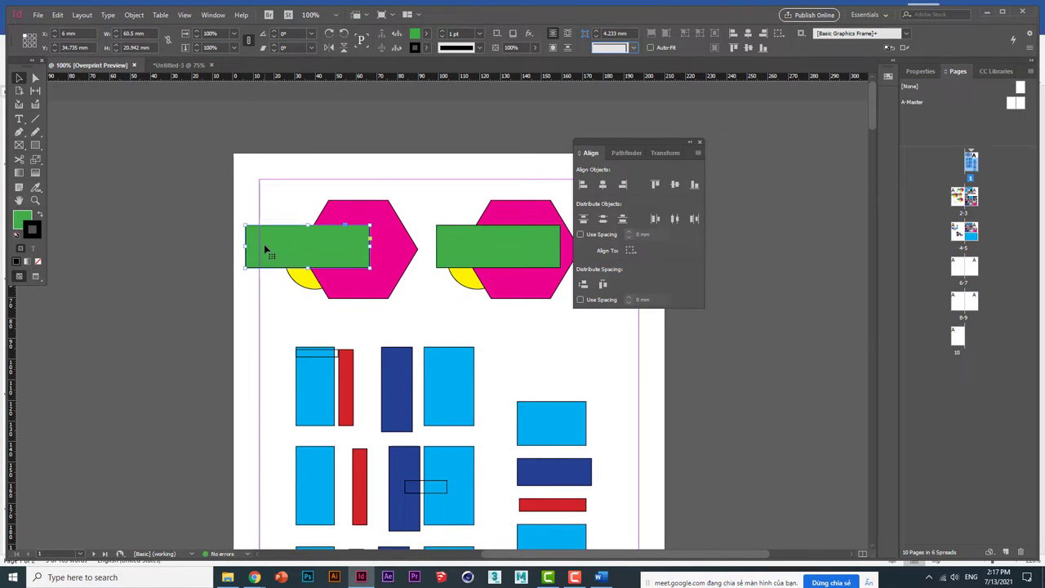
click(349, 293)
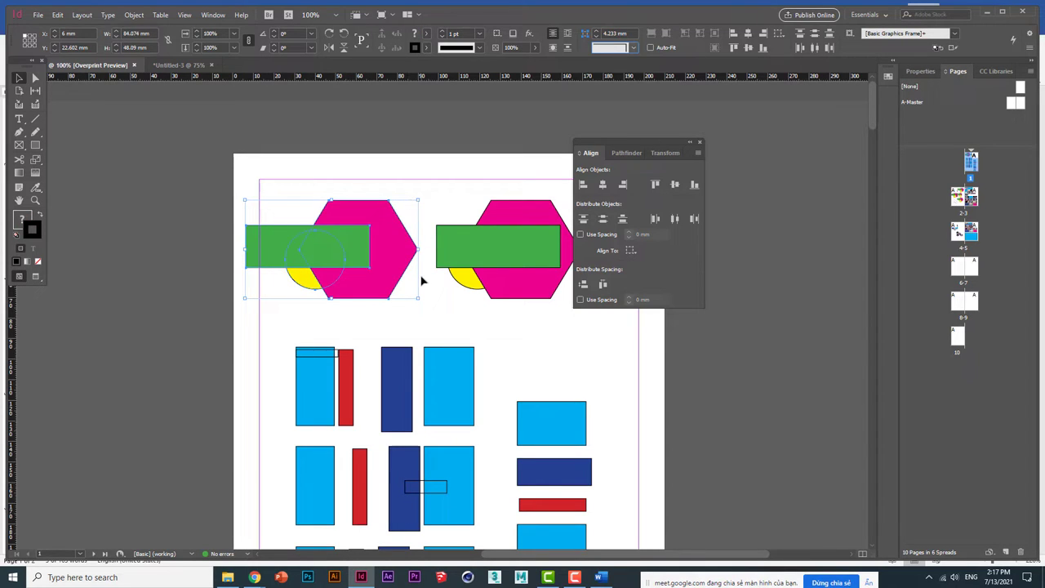
drag(274, 185, 345, 262)
click(630, 251)
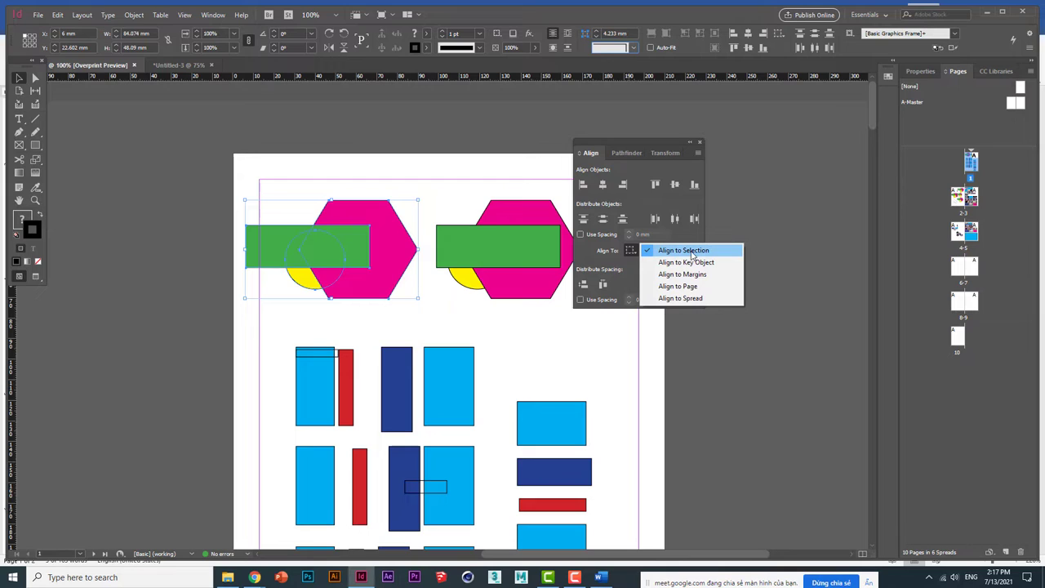
click(686, 253)
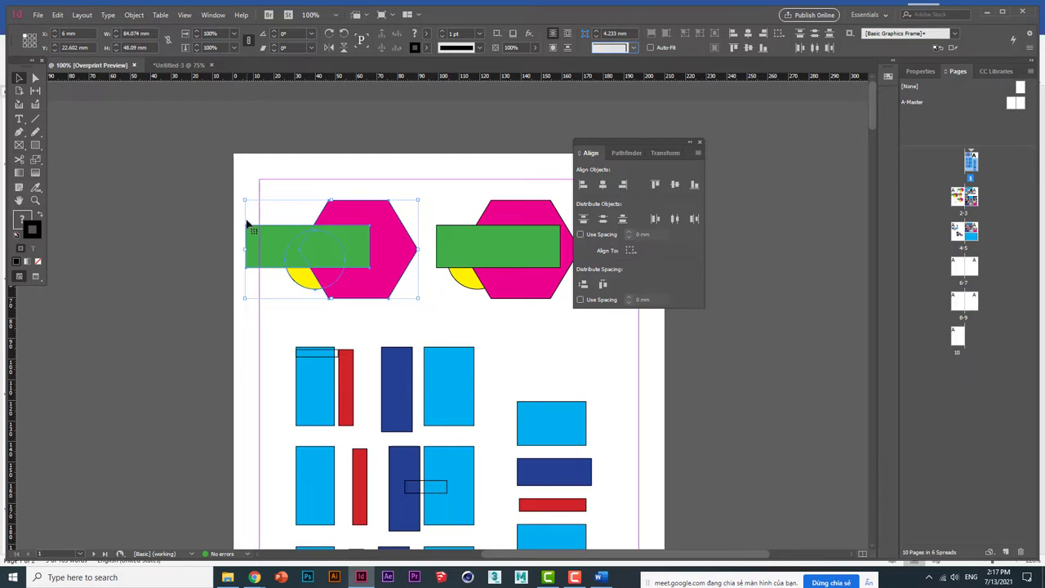
- Try aligning the first set's three shapes by left edges and by right edges, undoing each alignment
click(583, 184)
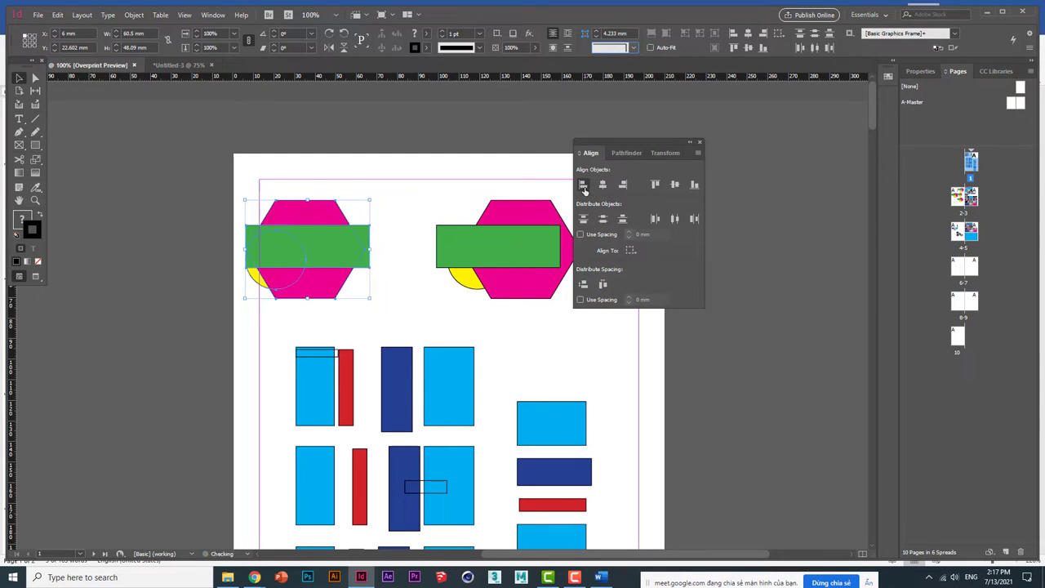
key(ctrl+z)
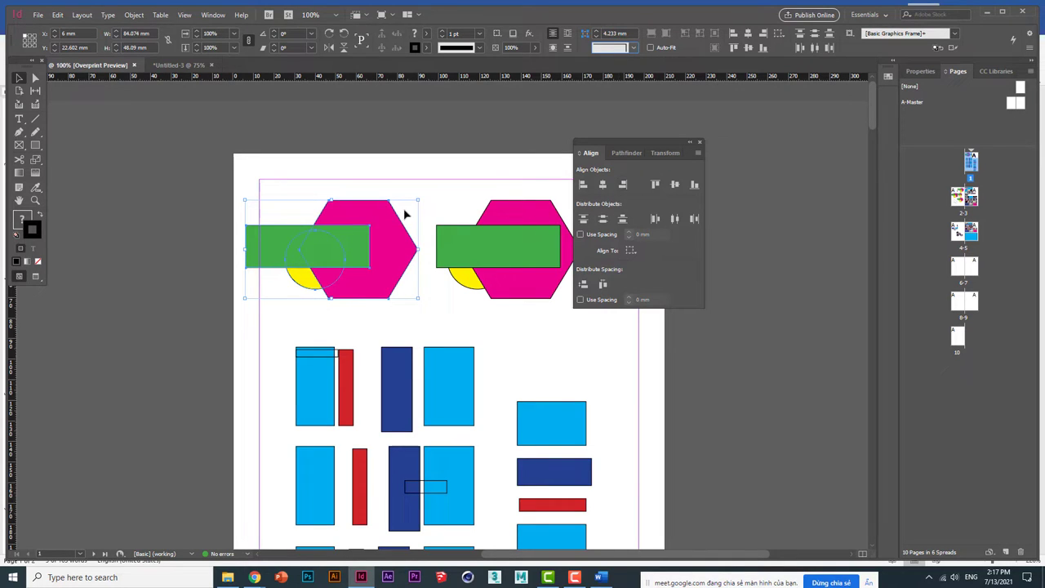
click(622, 185)
key(ctrl+z)
- Move the first set's green rectangle up to about Y 5.5 mm and select it together with the hexagon and circle
drag(315, 249, 298, 188)
drag(235, 160, 390, 300)
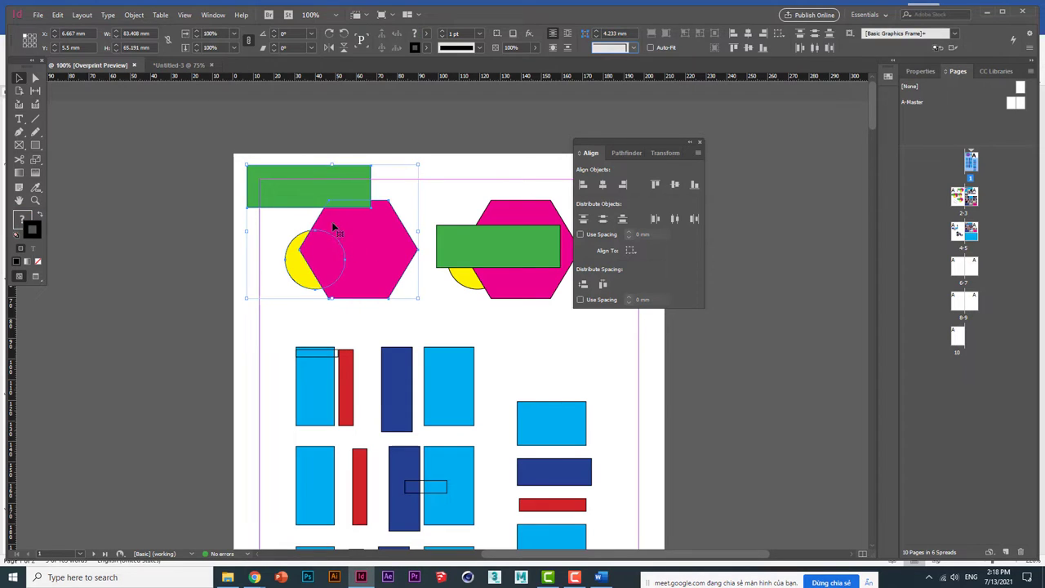
- Try aligning the three selected shapes by horizontal centers and by vertical centers, and undo both alignments
click(602, 186)
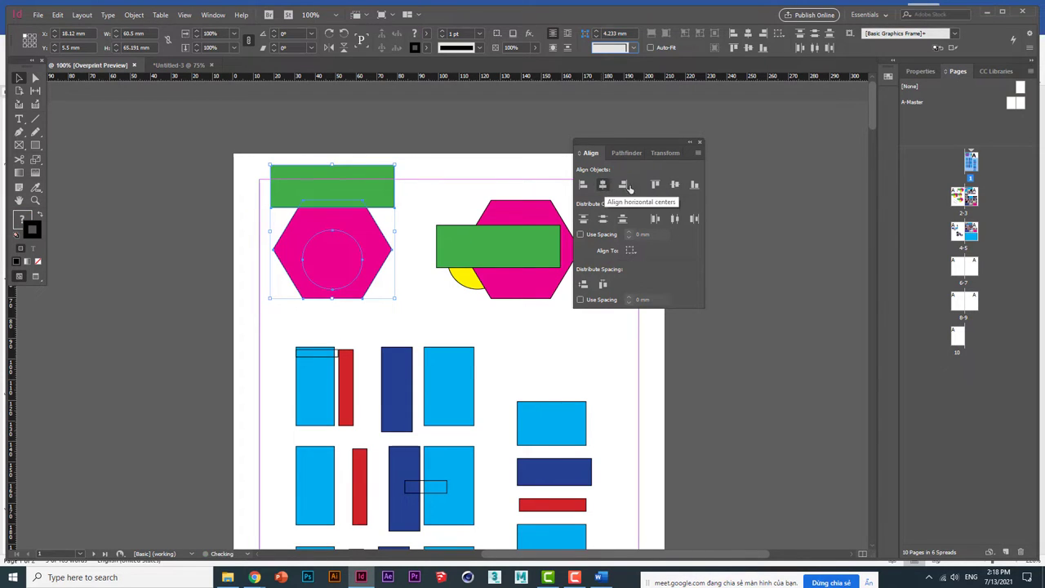
click(672, 187)
key(ctrl+z)
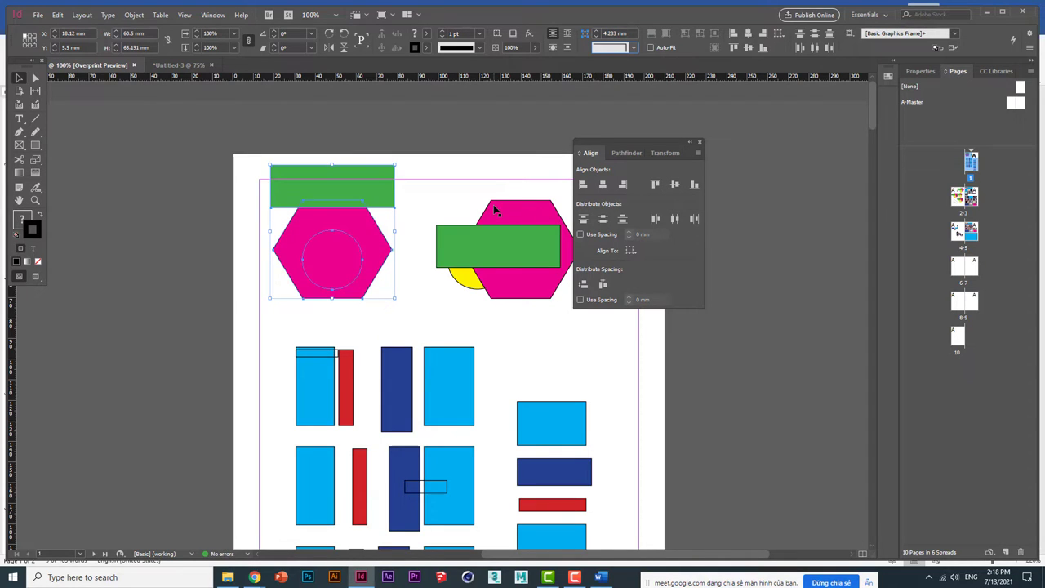
key(ctrl+z)
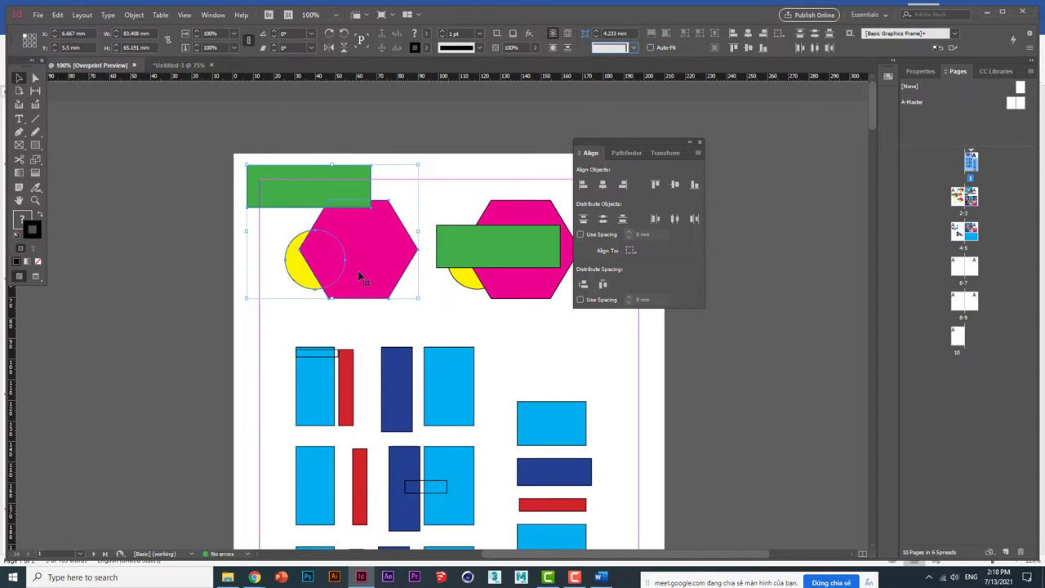
- Try the yellow circle as key object, switch back to Align to Selection, mark the circle again, and deselect the shapes
click(297, 275)
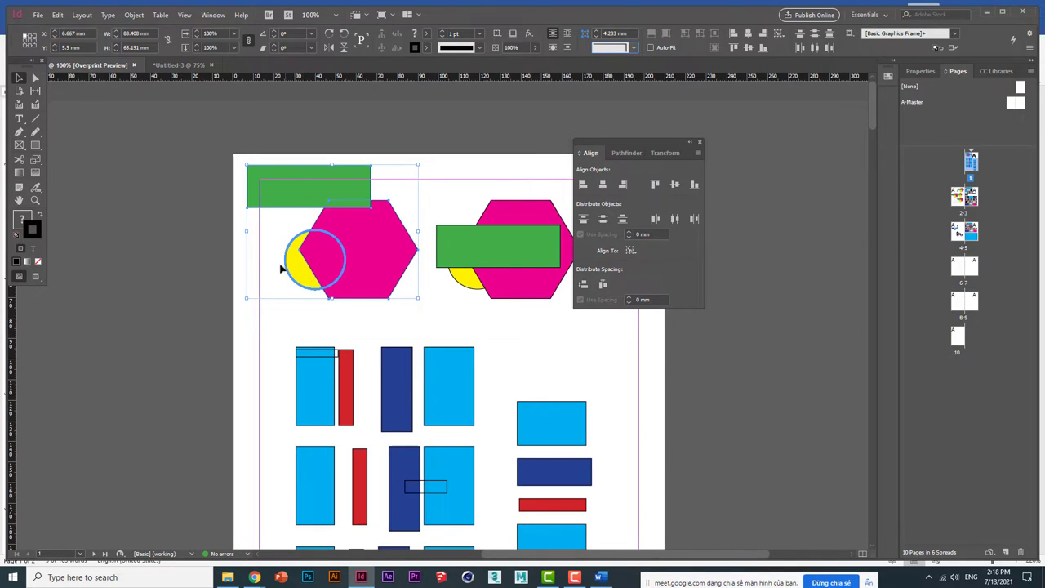
click(632, 251)
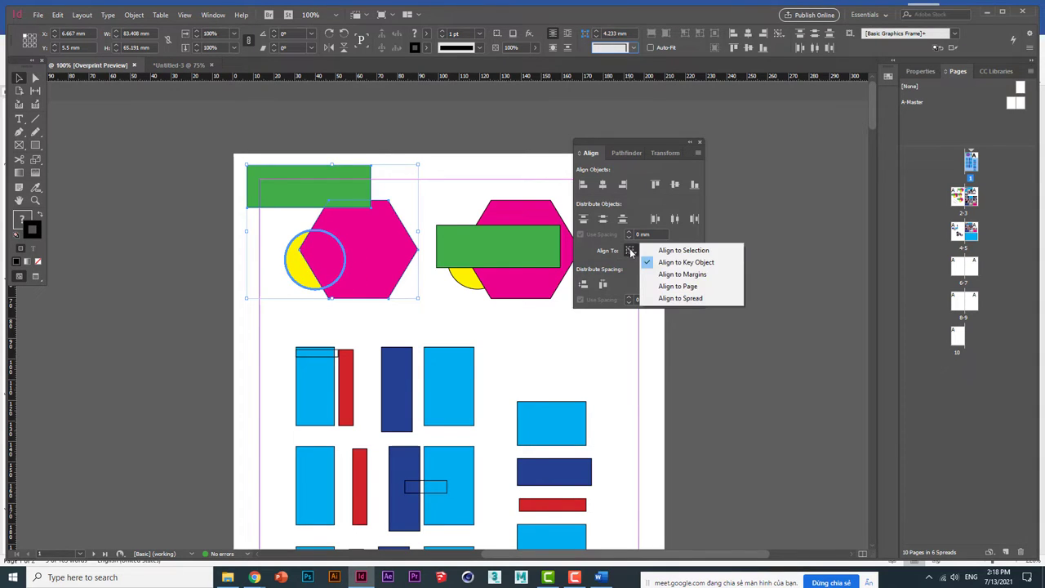
click(711, 251)
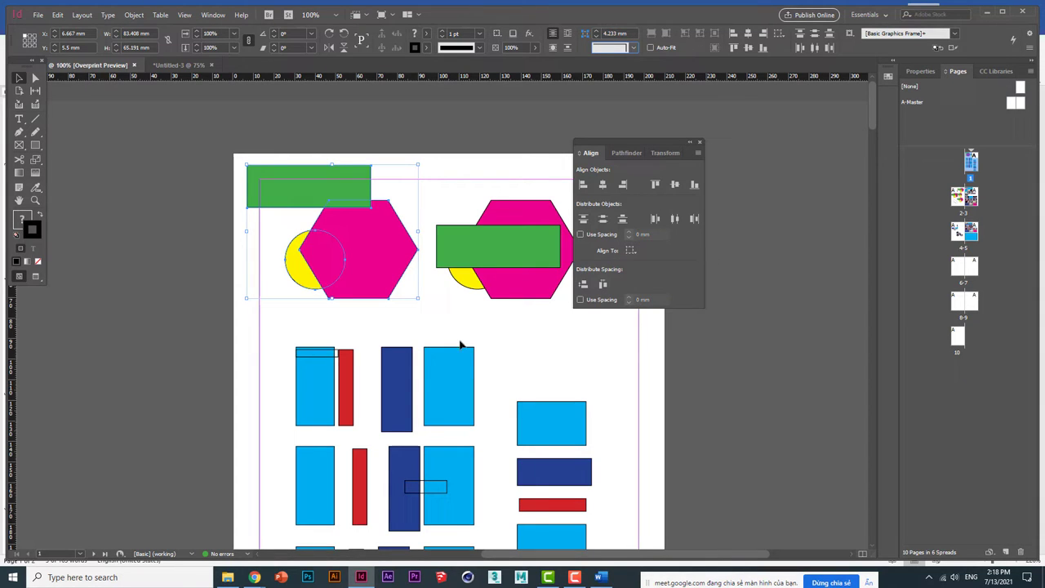
click(303, 277)
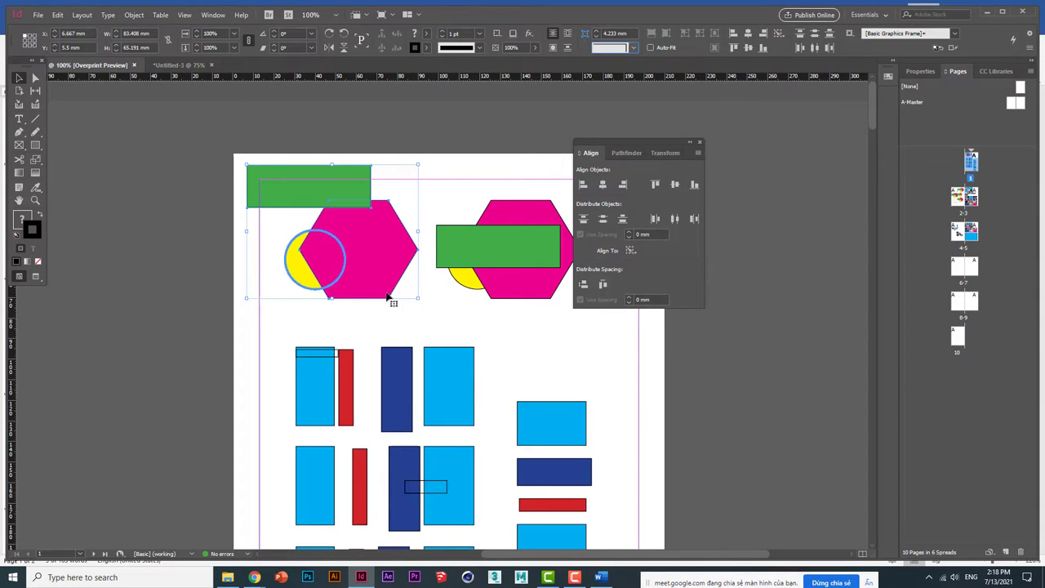
click(631, 250)
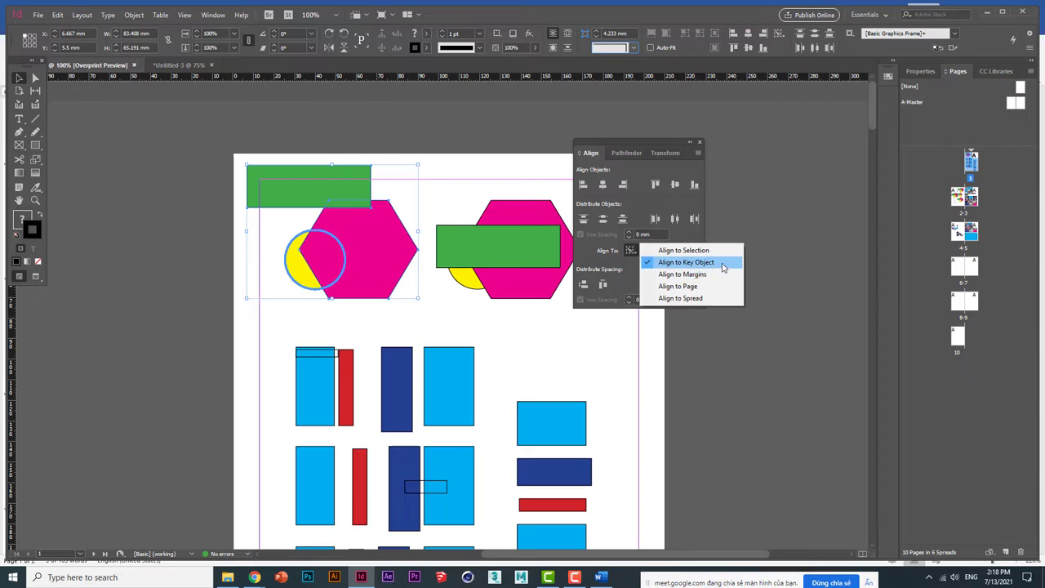
click(248, 278)
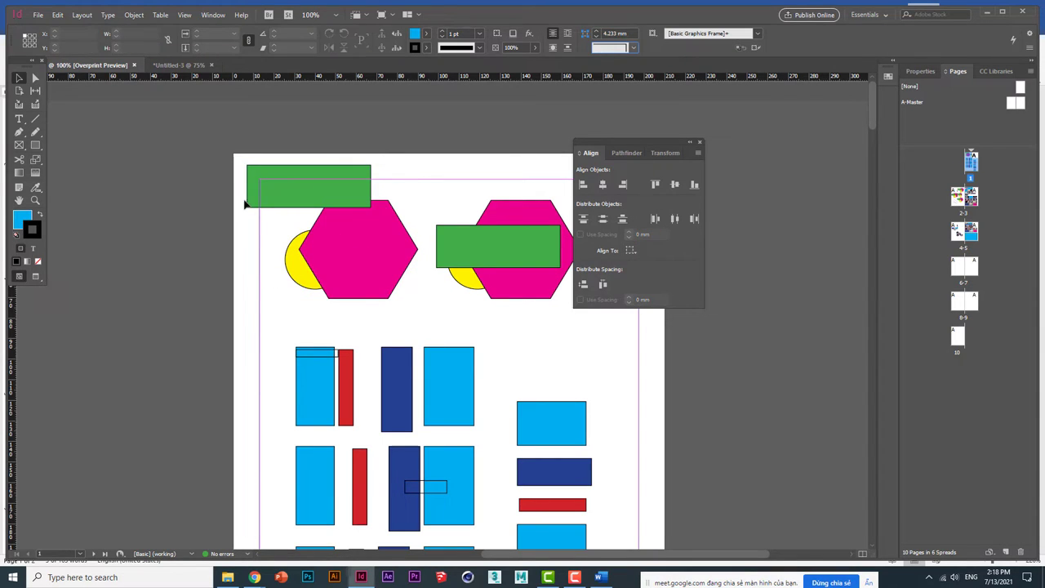
- With the yellow circle as key object, try aligning the shapes by left edges, right edges and horizontal centers, and undo these alignments
click(325, 269)
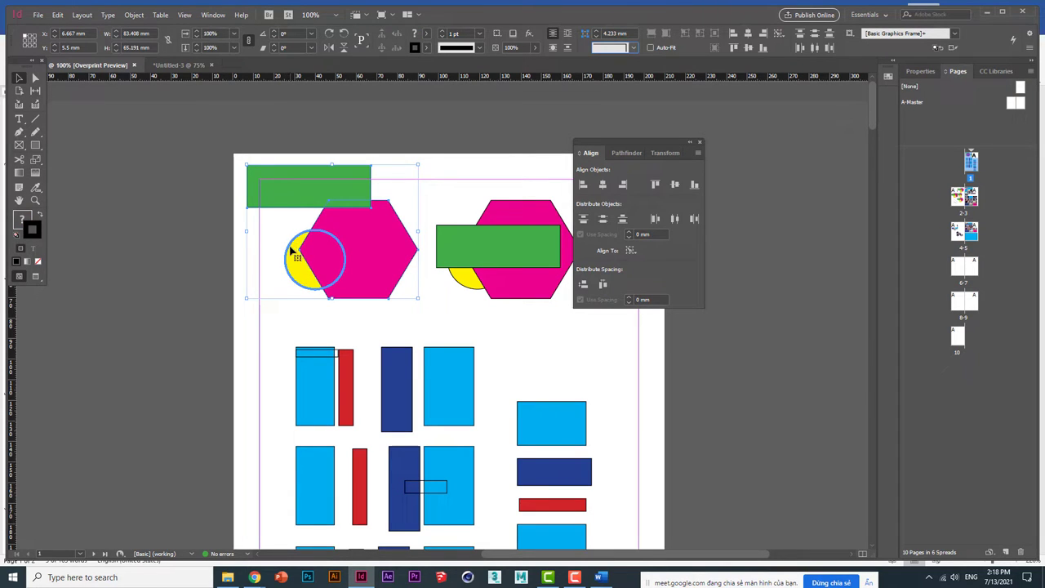
click(583, 185)
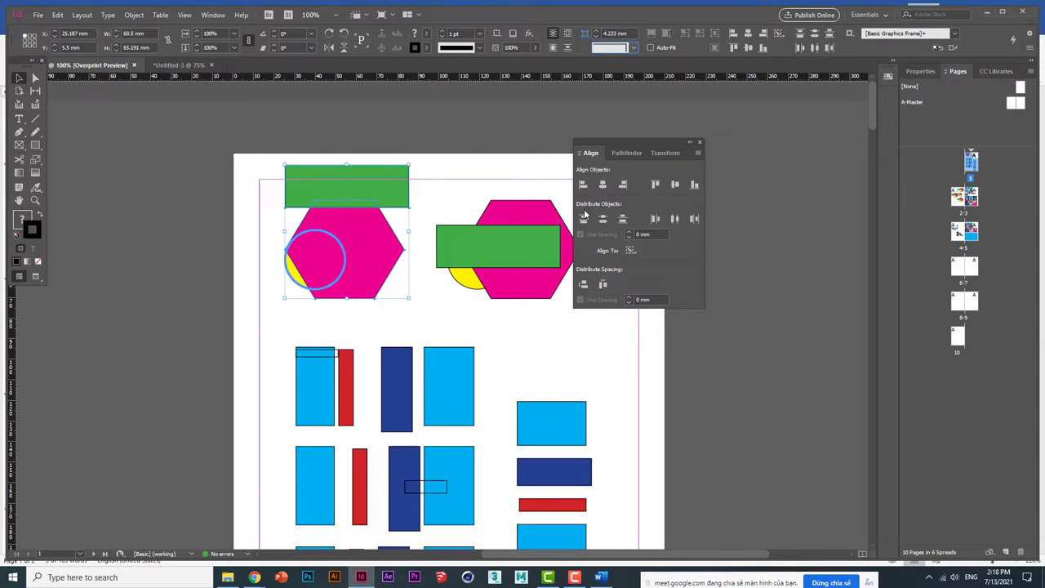
click(623, 186)
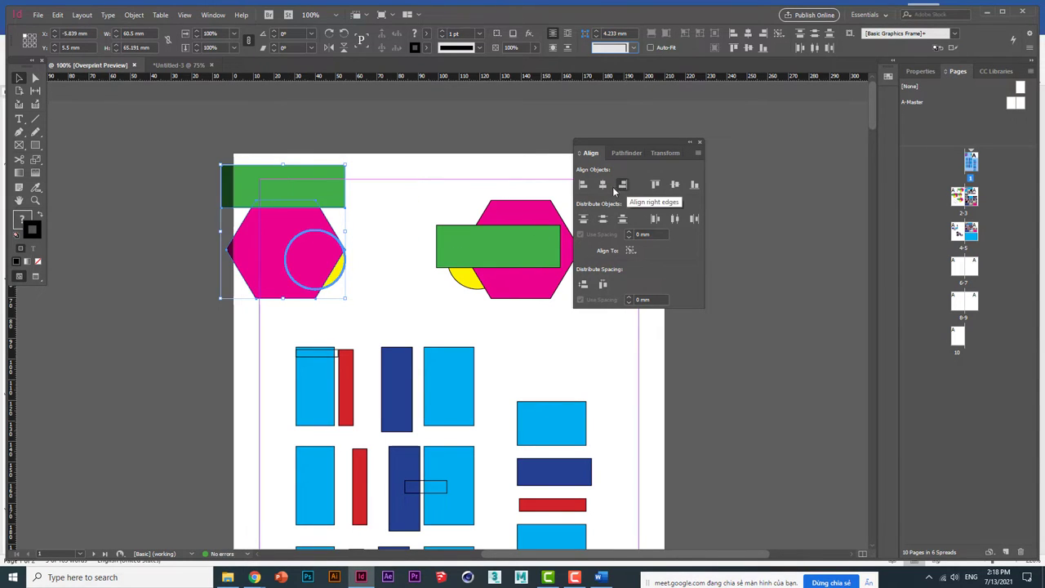
click(602, 185)
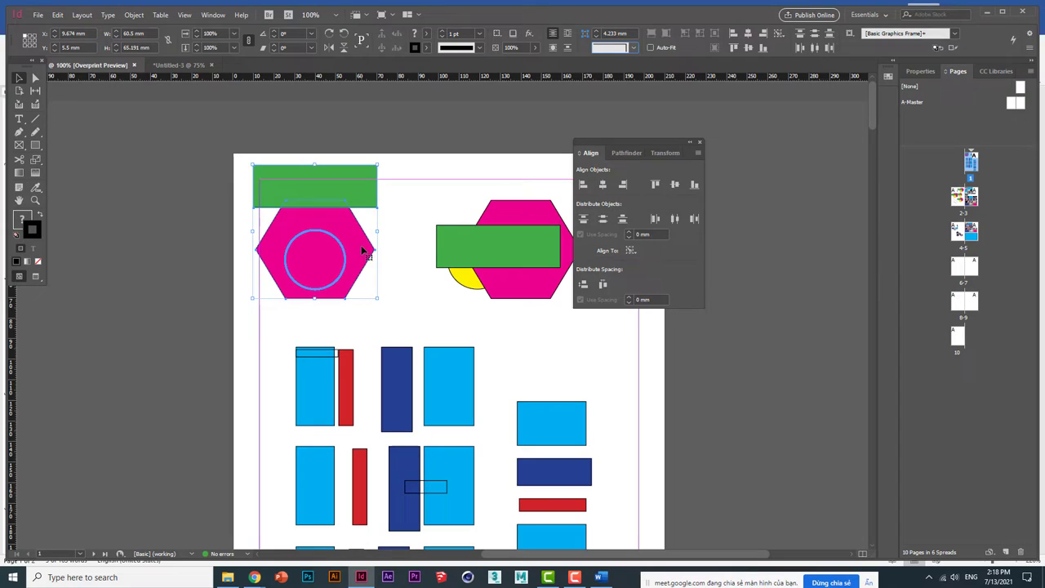
key(ctrl+z)
key(ctrl+shift+z)
key(ctrl+z)
key(ctrl+z)
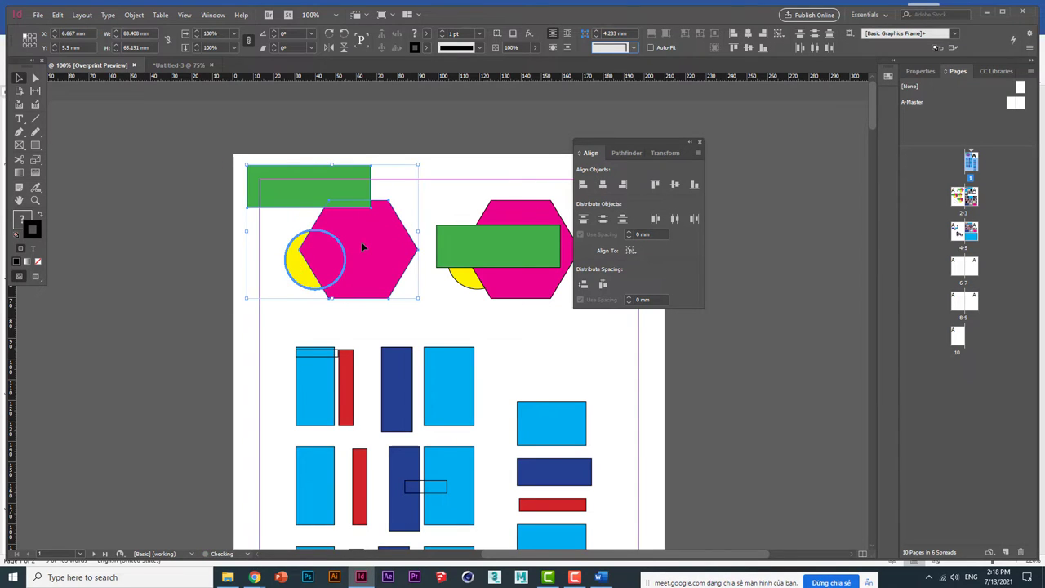
- Set the three shapes to Align to Margins and try left-edge, right-edge and horizontal-center alignment
click(631, 250)
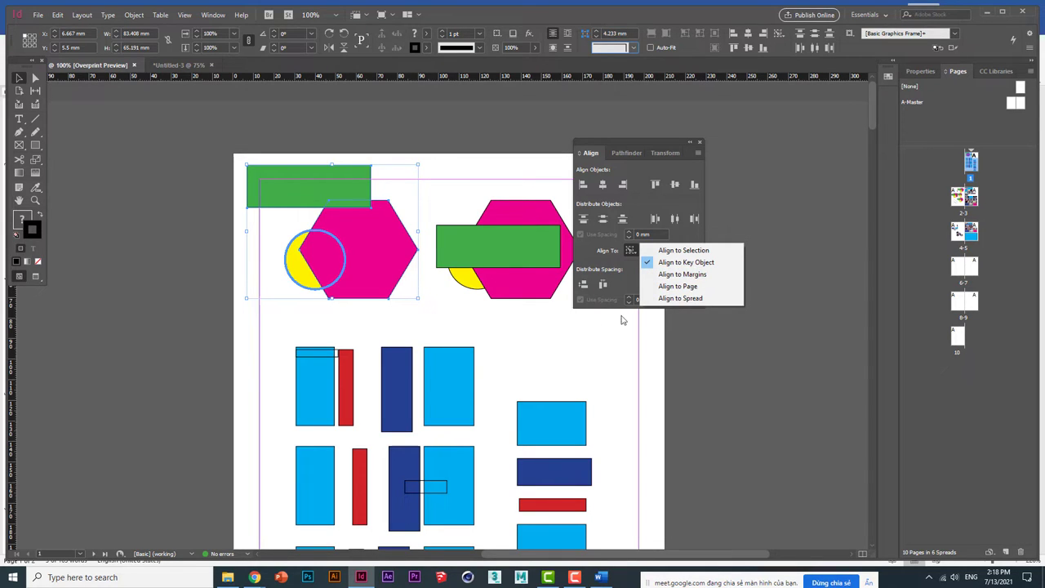
click(682, 274)
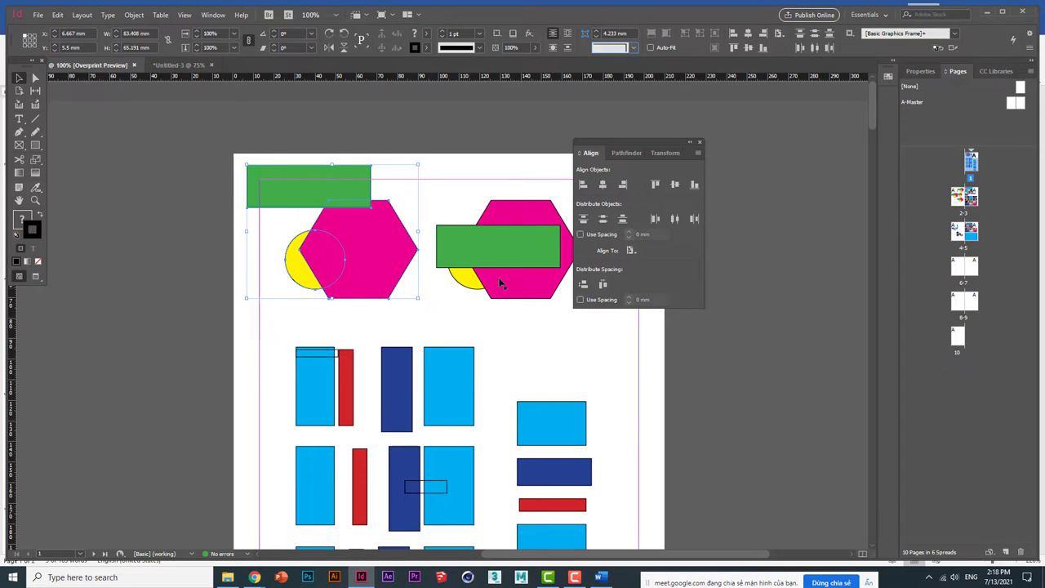
click(583, 185)
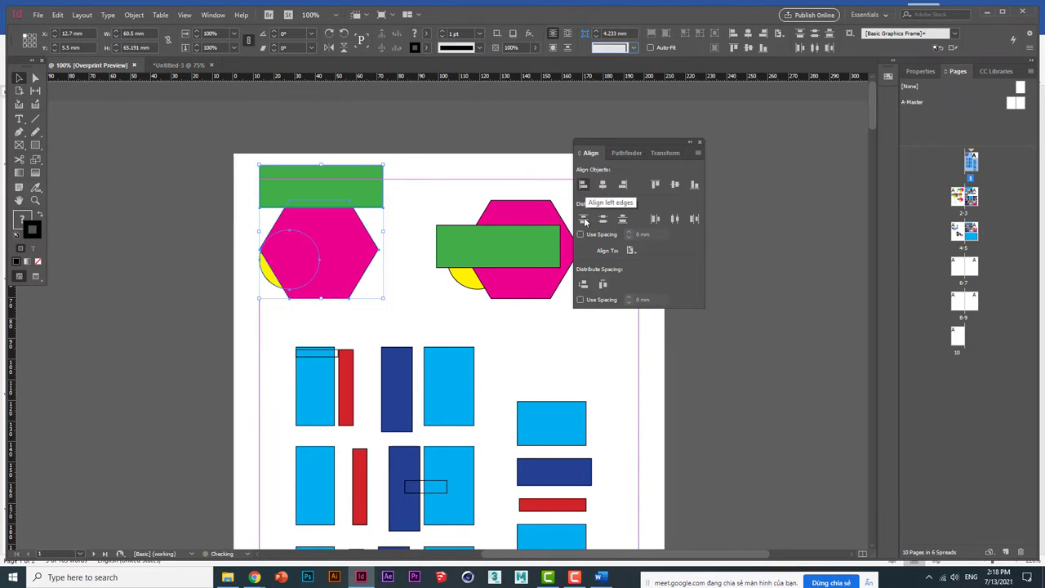
click(623, 184)
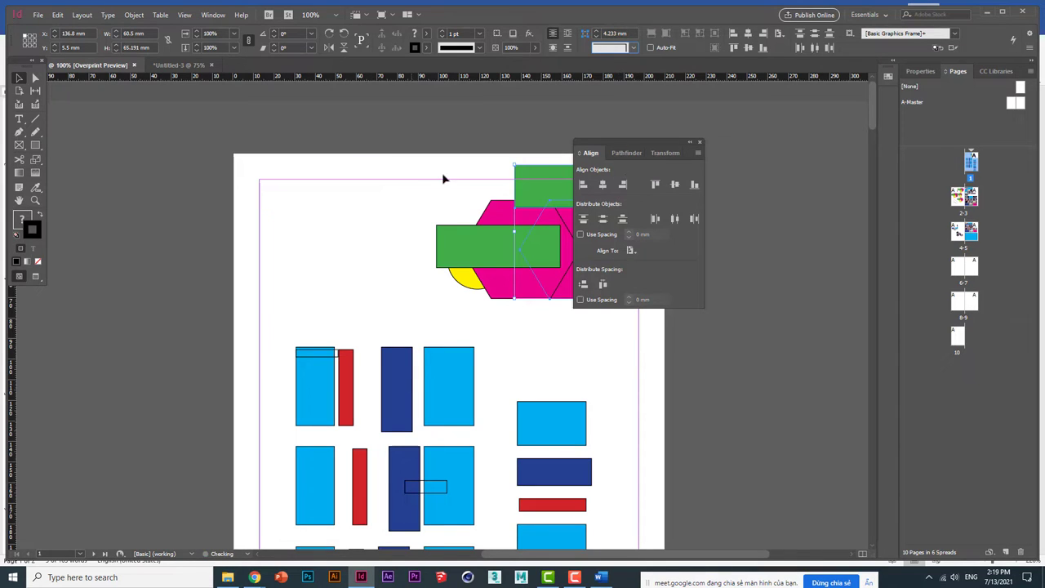
click(603, 185)
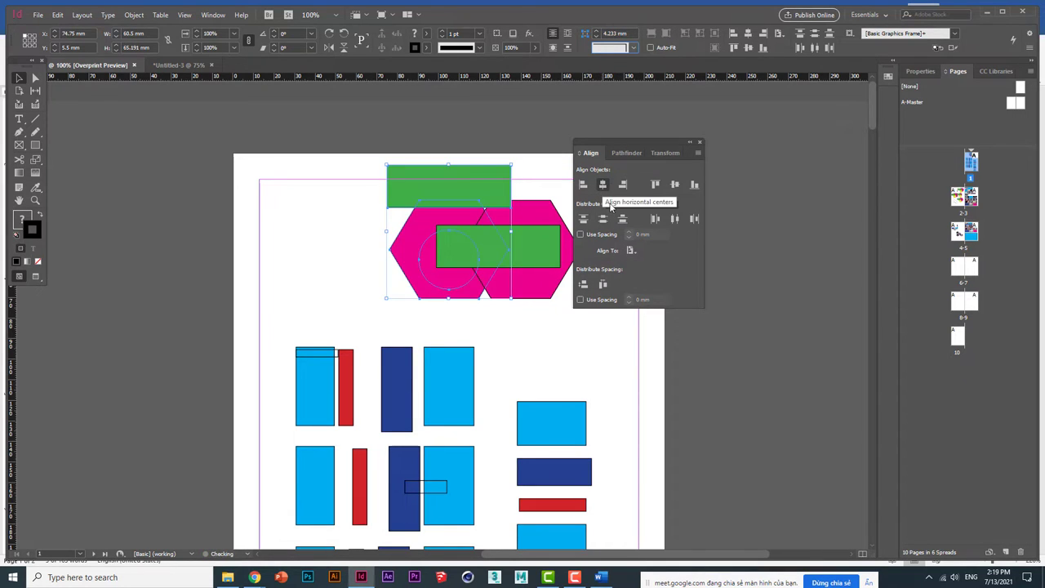
- Set the three shapes to Align to Page, try right-edge alignment, leave them aligned to the page's left edge and deselect them
click(630, 250)
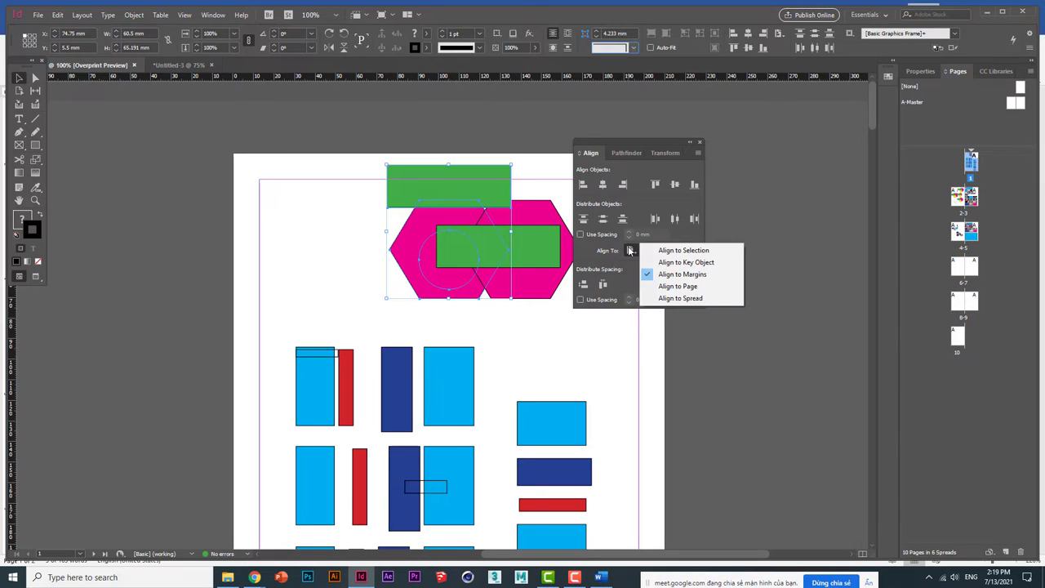
click(670, 290)
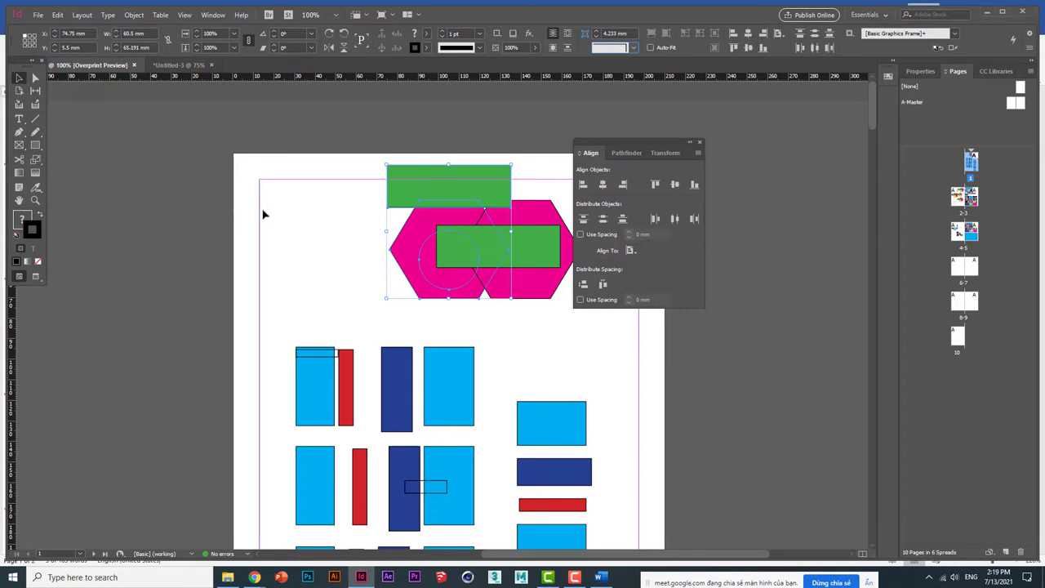
click(585, 187)
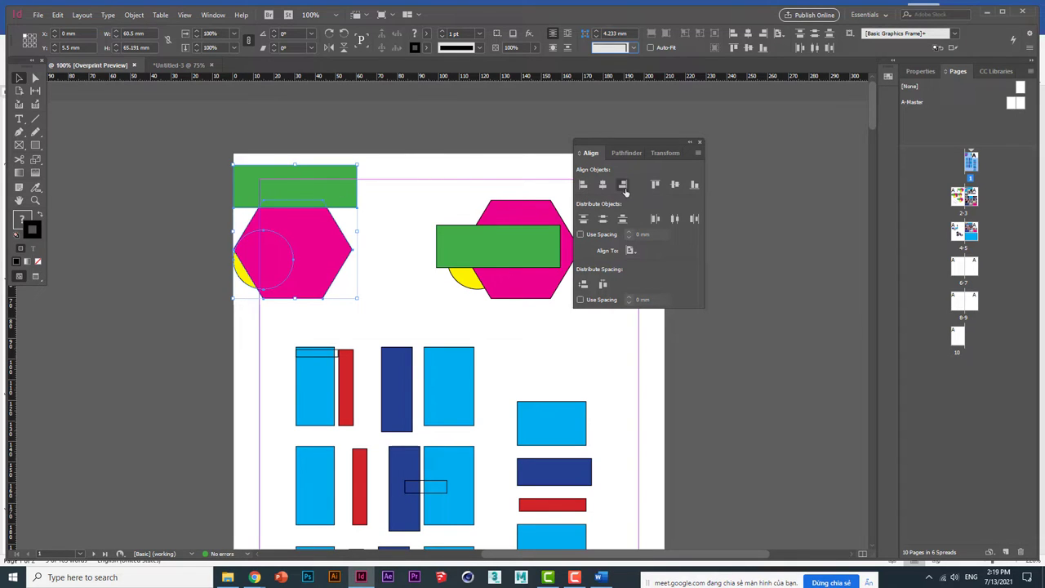
click(623, 186)
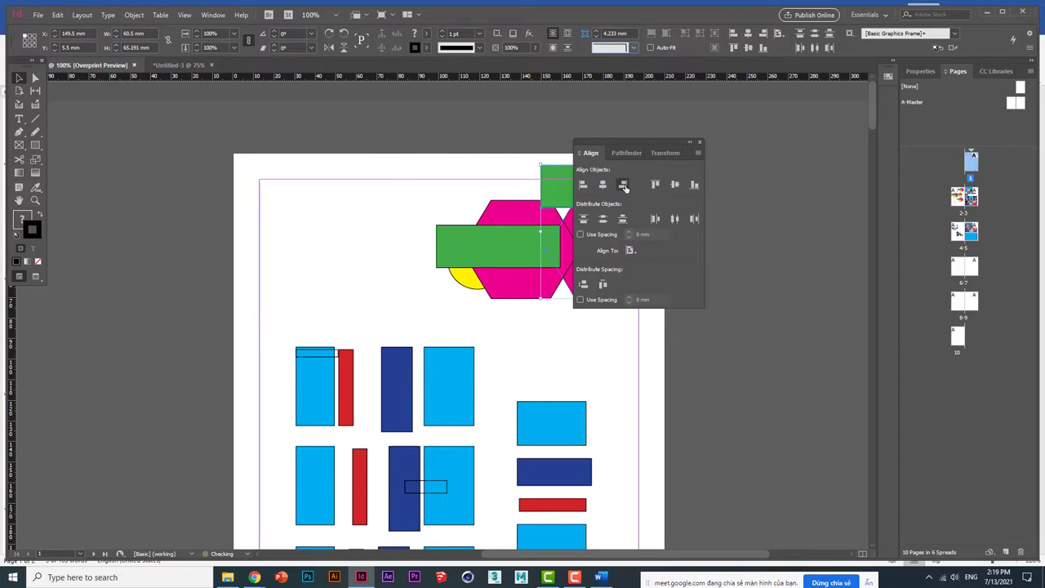
click(583, 187)
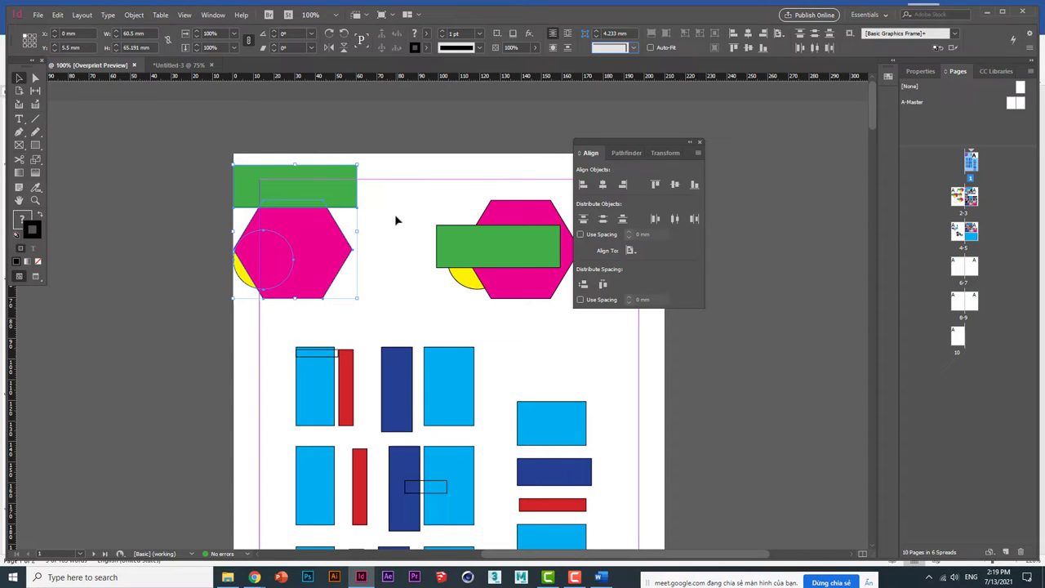
click(412, 304)
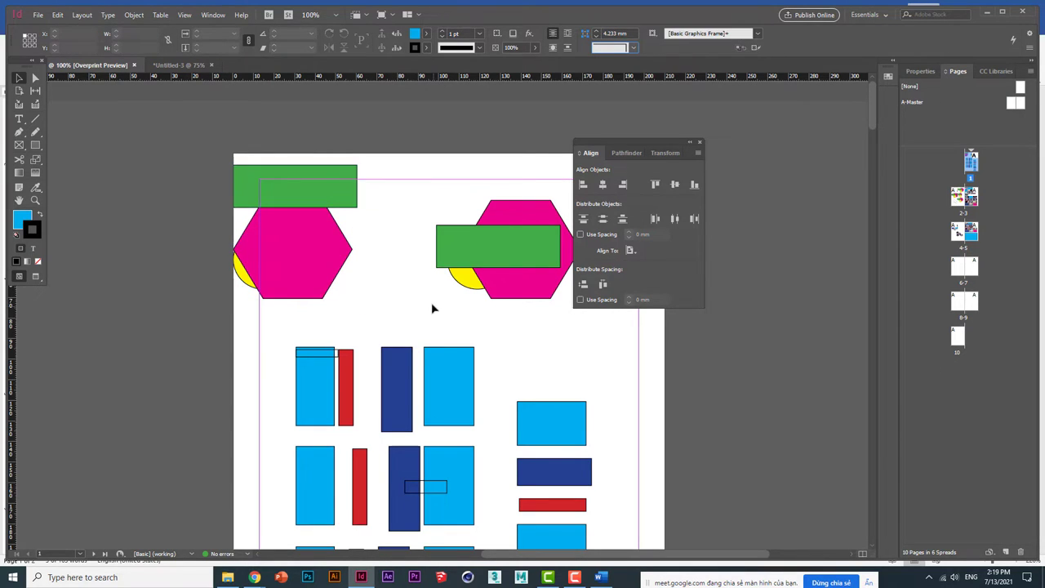
drag(432, 304, 376, 174)
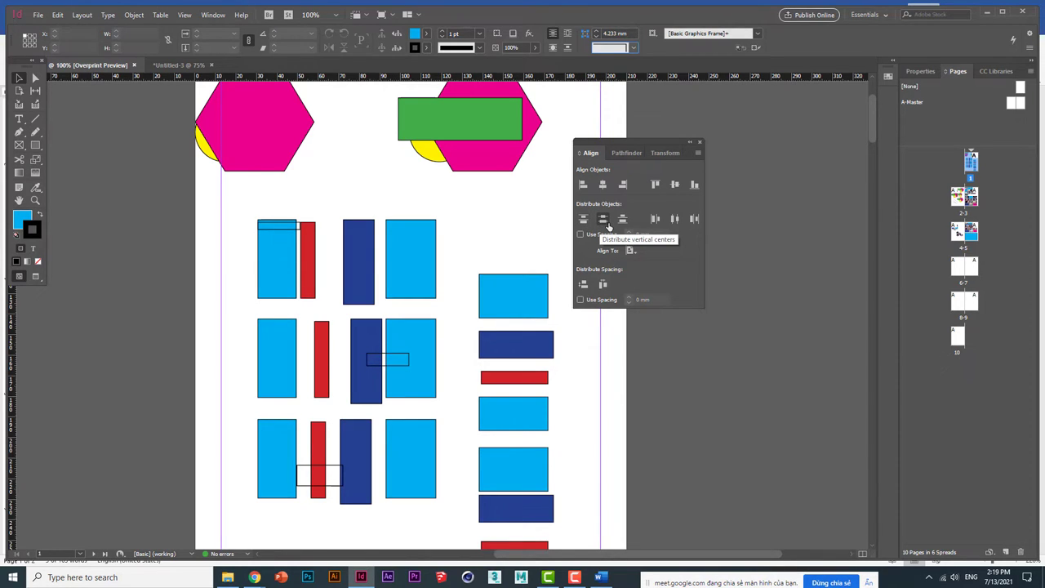
- Try distributing the upper four horizontal bars by their top edges relative to the page, and undo it
drag(507, 258, 522, 411)
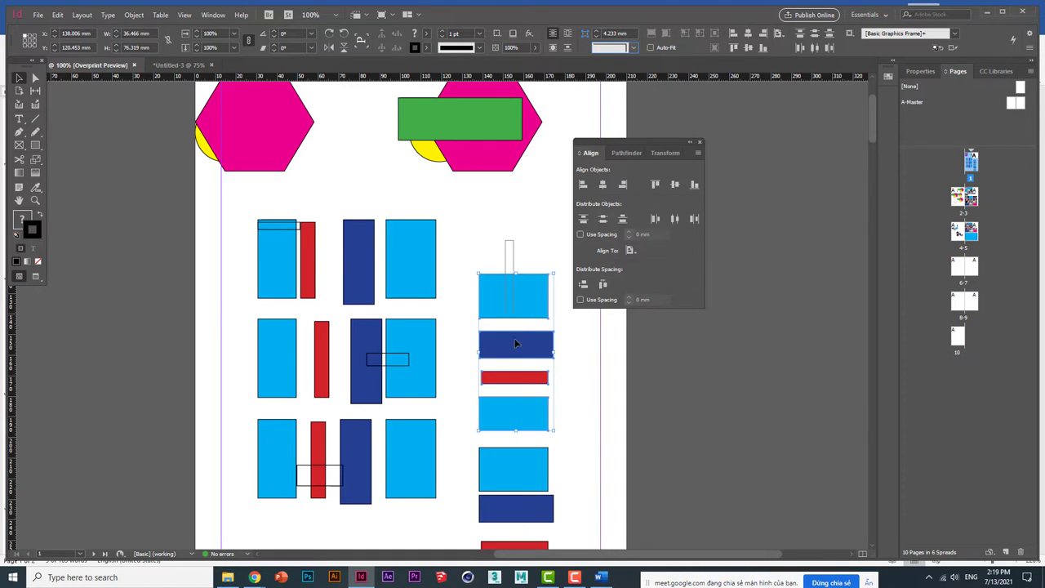
click(587, 222)
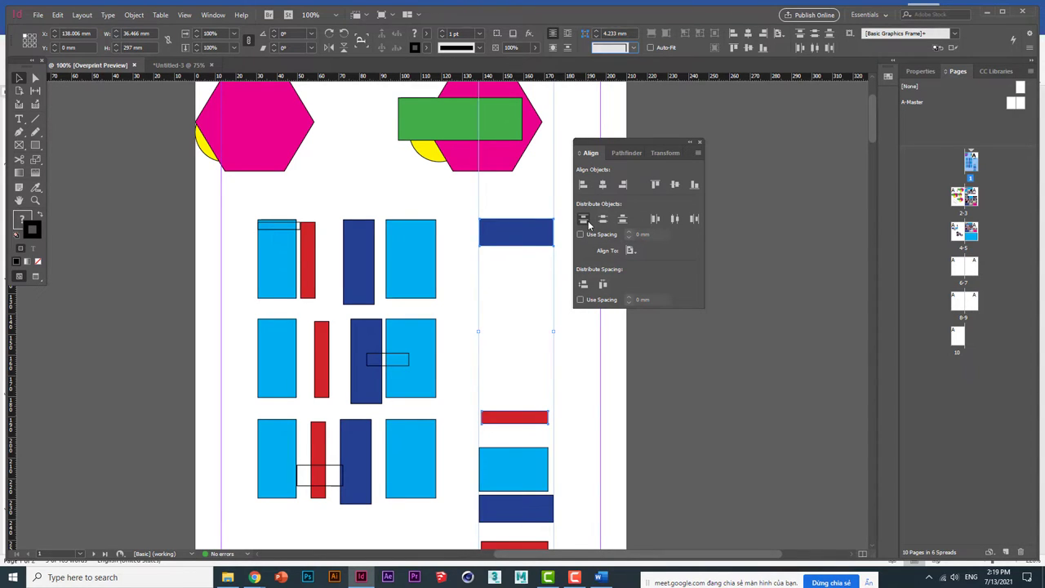
key(ctrl+z)
- Set the upper four bars to Align to Selection, move them up the page and distribute their top edges
click(631, 251)
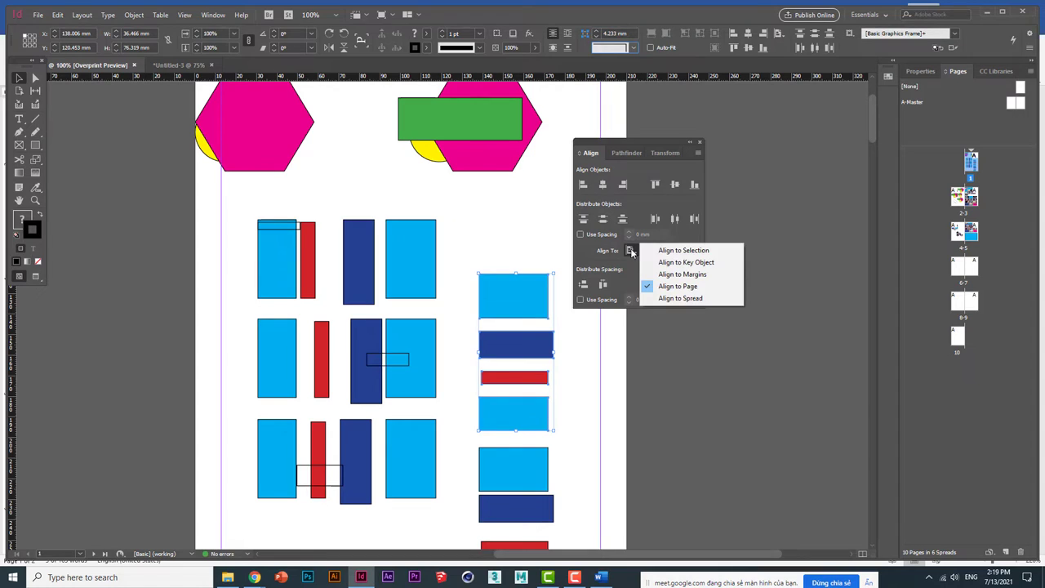
click(684, 251)
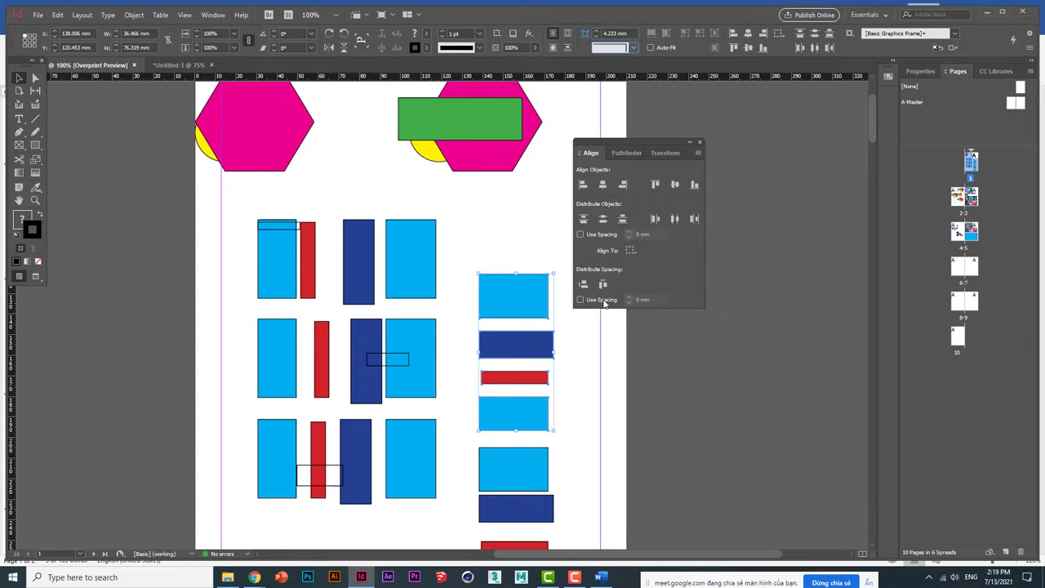
drag(537, 307, 496, 292)
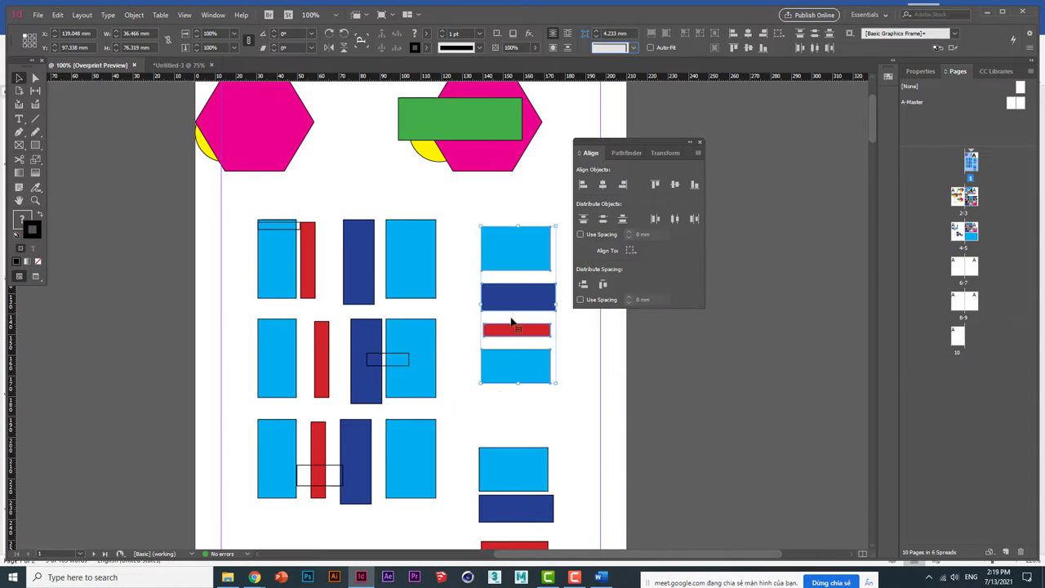
click(585, 220)
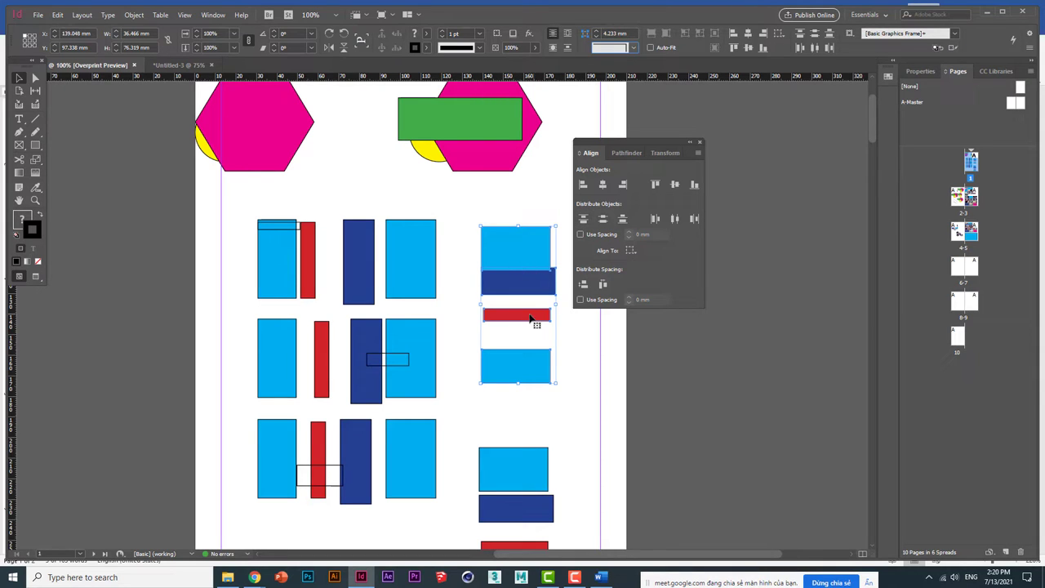
- Move the lower four horizontal bars slightly up the page and distribute them by their bottom edges
drag(563, 387, 511, 273)
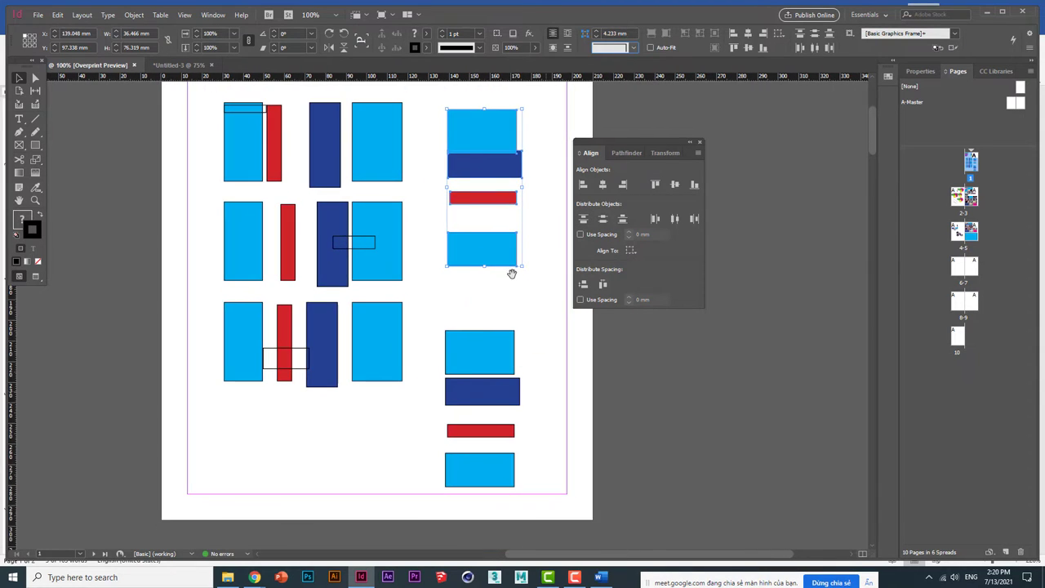
drag(478, 367, 482, 331)
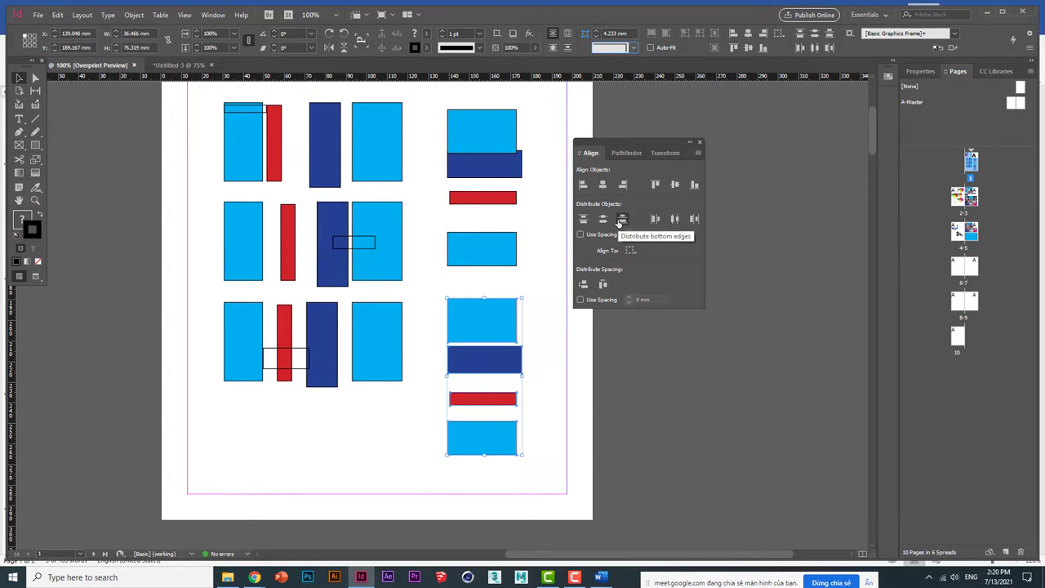
click(621, 221)
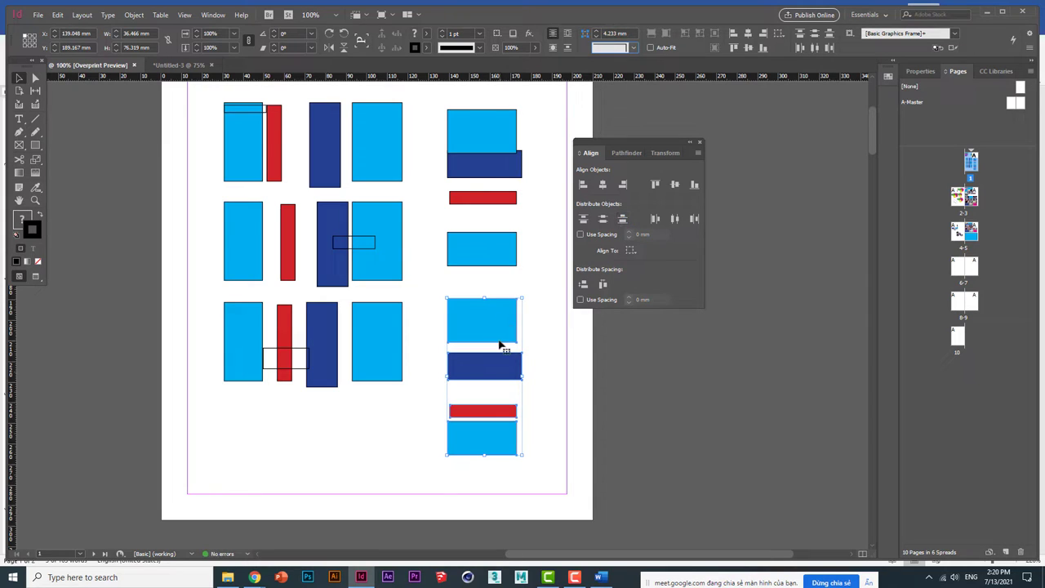
- Draw an unfilled gauge rectangle about 4.7 × 19.9 mm and place it between the top edges of the upper stack's red and lower cyan bars
scroll(515, 354, up, 2)
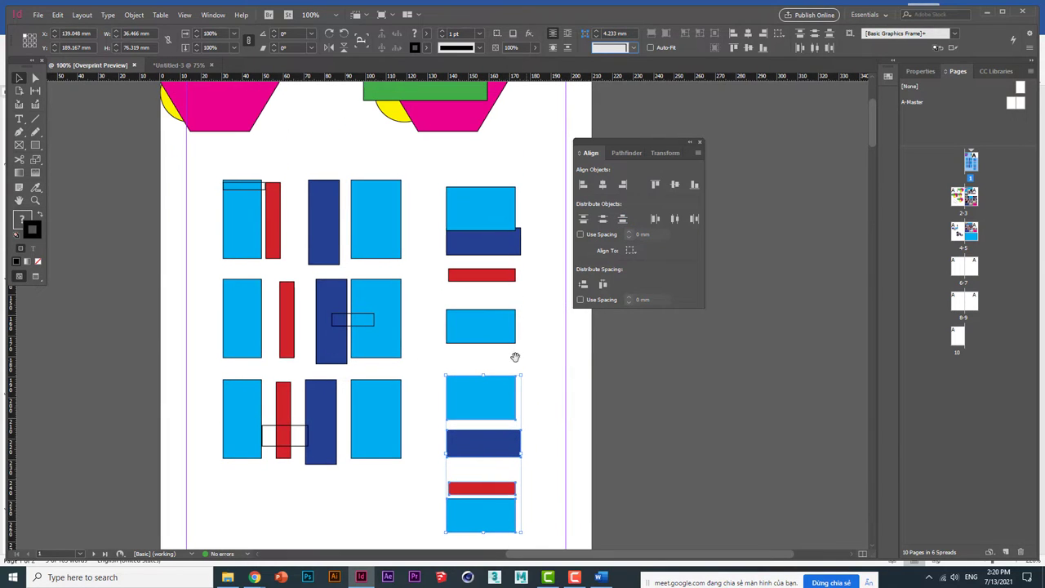
click(35, 145)
drag(495, 188, 521, 228)
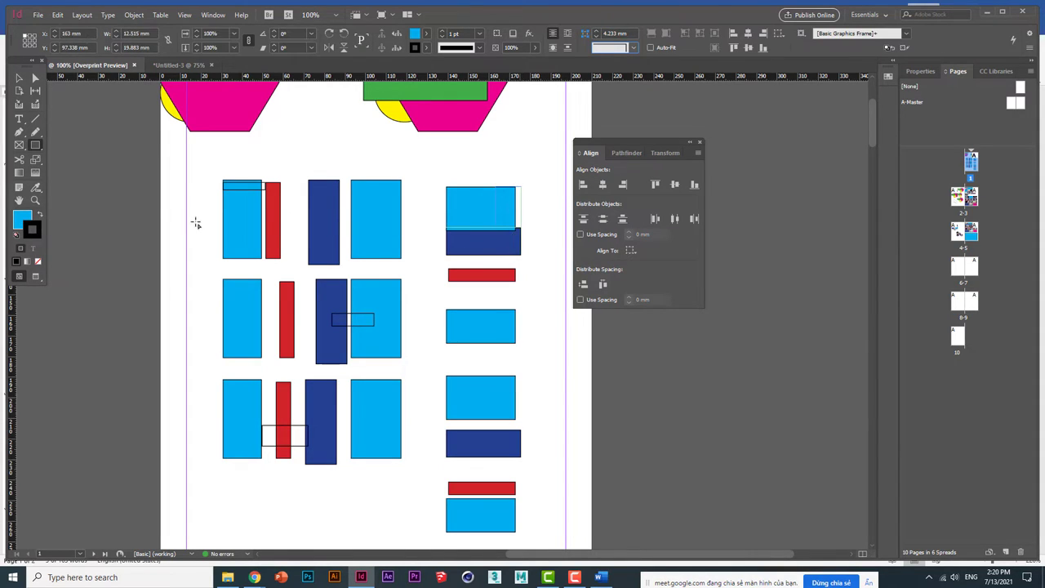
click(20, 77)
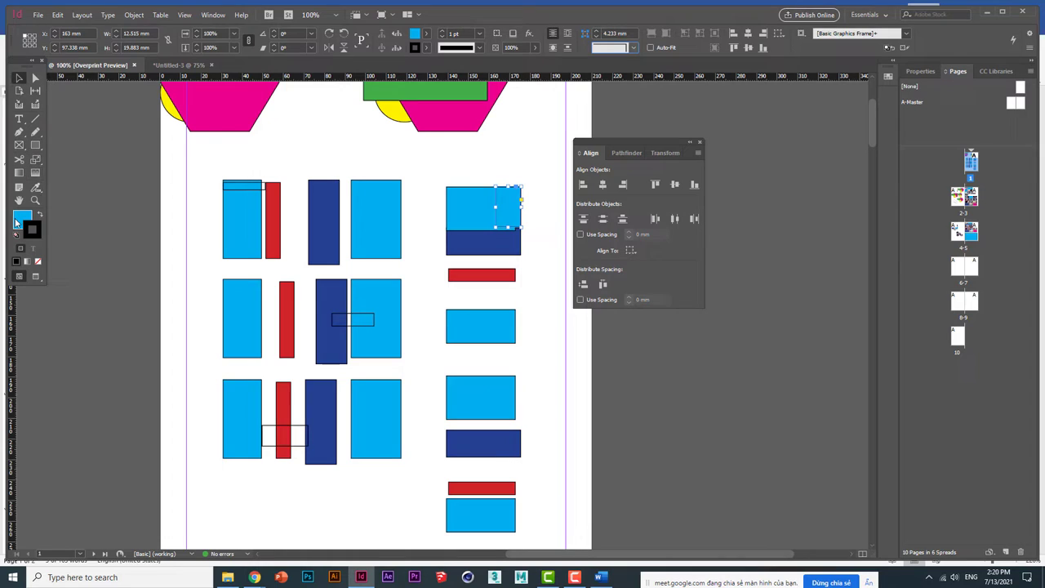
click(38, 262)
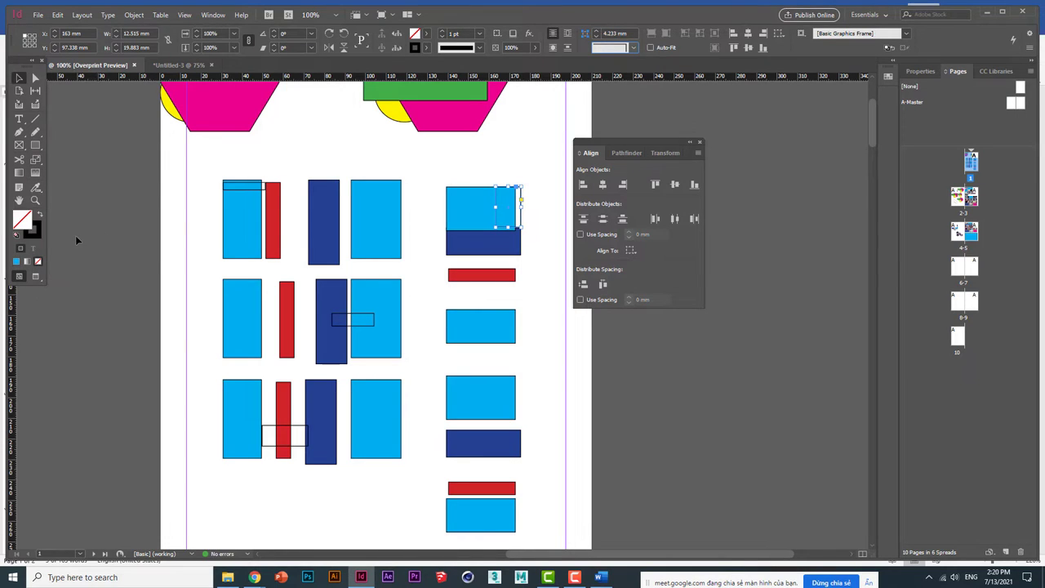
drag(522, 221, 512, 305)
drag(513, 304, 496, 290)
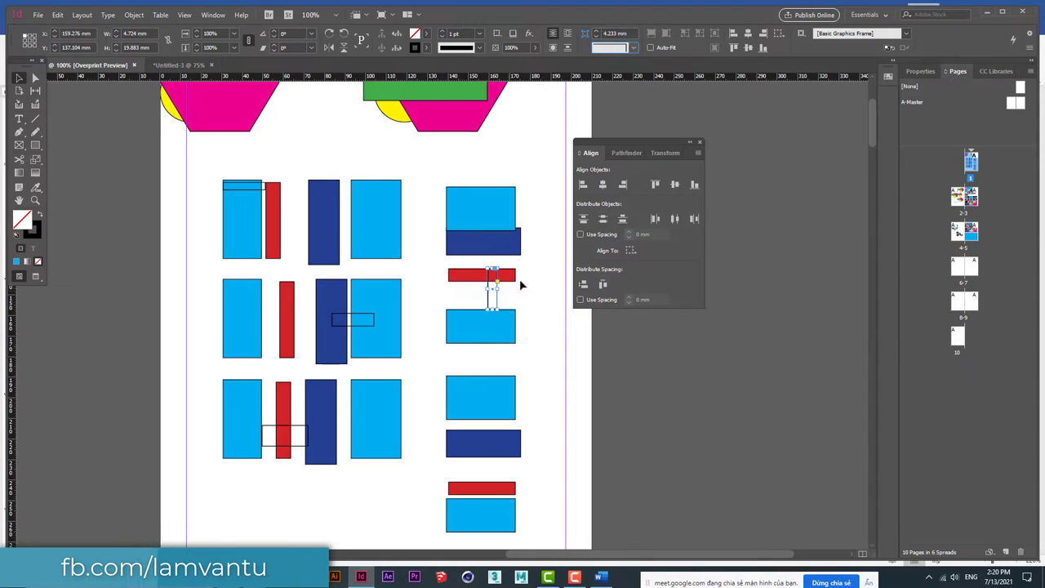
- Try distributing the upper four bars by their vertical centers, and undo it
drag(439, 168, 458, 350)
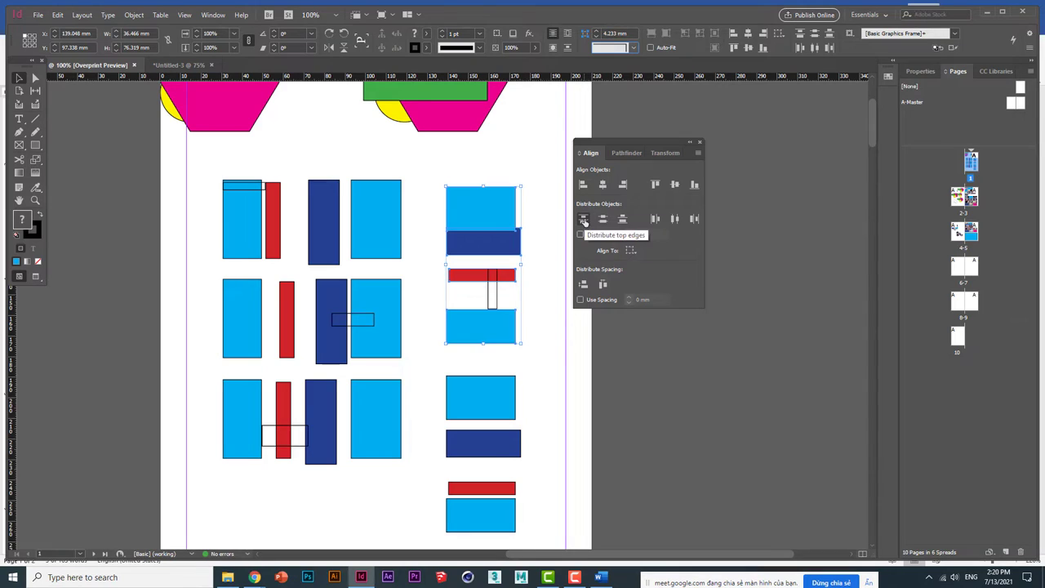
click(603, 218)
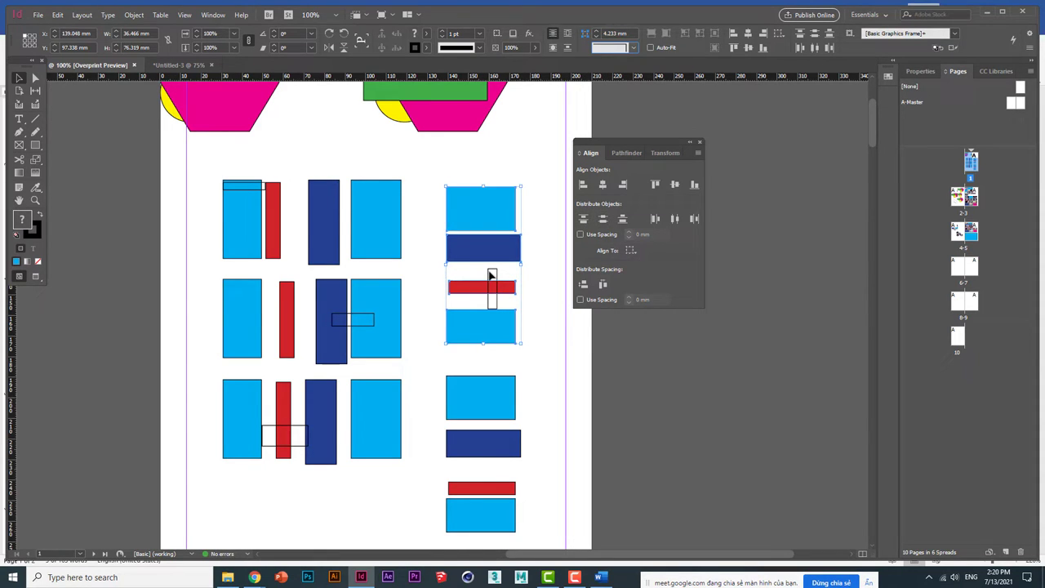
key(ctrl+z)
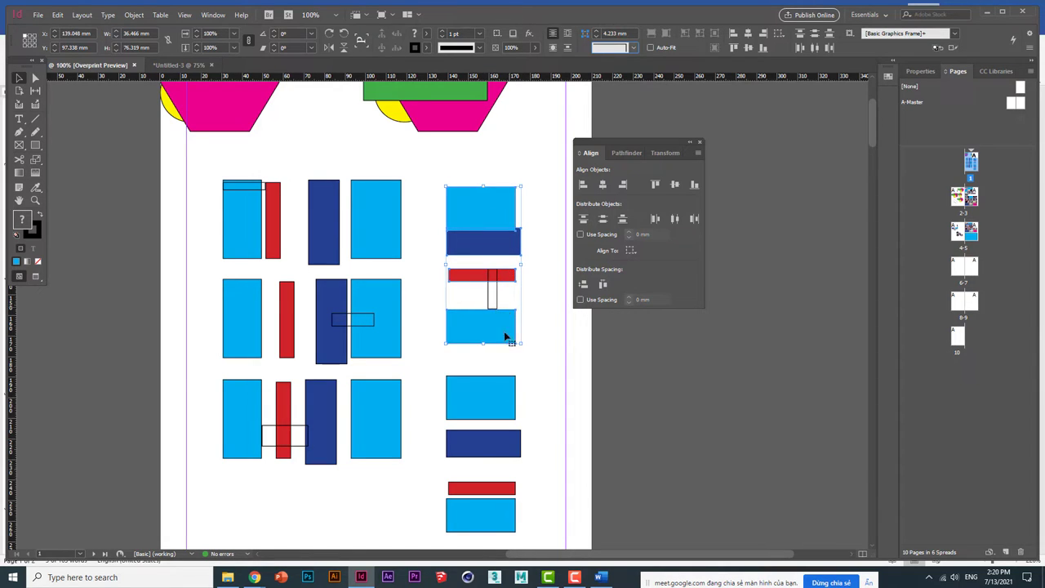
- Copy the narrow unfilled gauge rectangle down onto the lowest cyan bar of the lower stack
drag(493, 366, 506, 498)
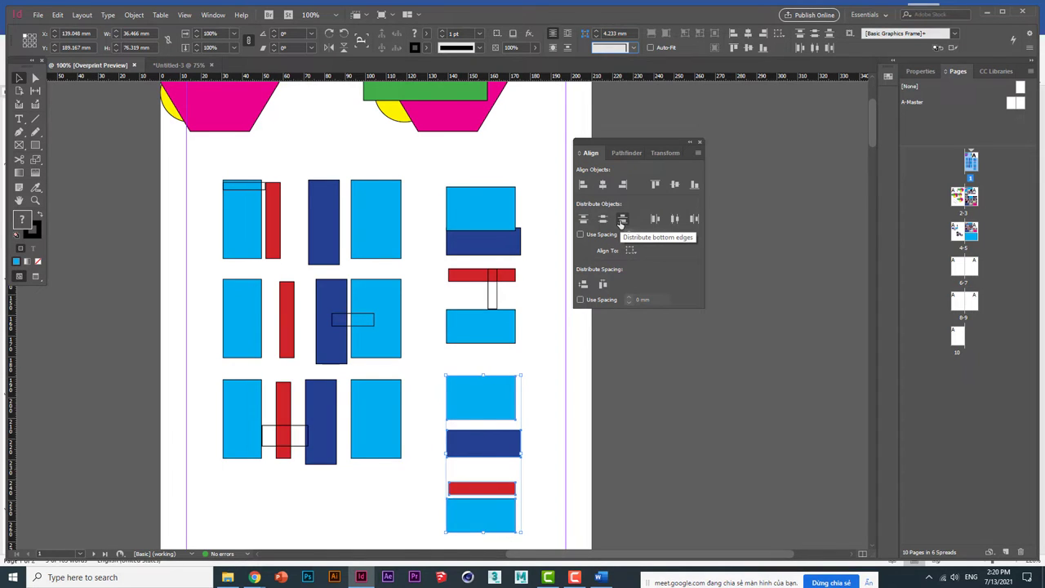
drag(515, 384, 474, 276)
click(455, 194)
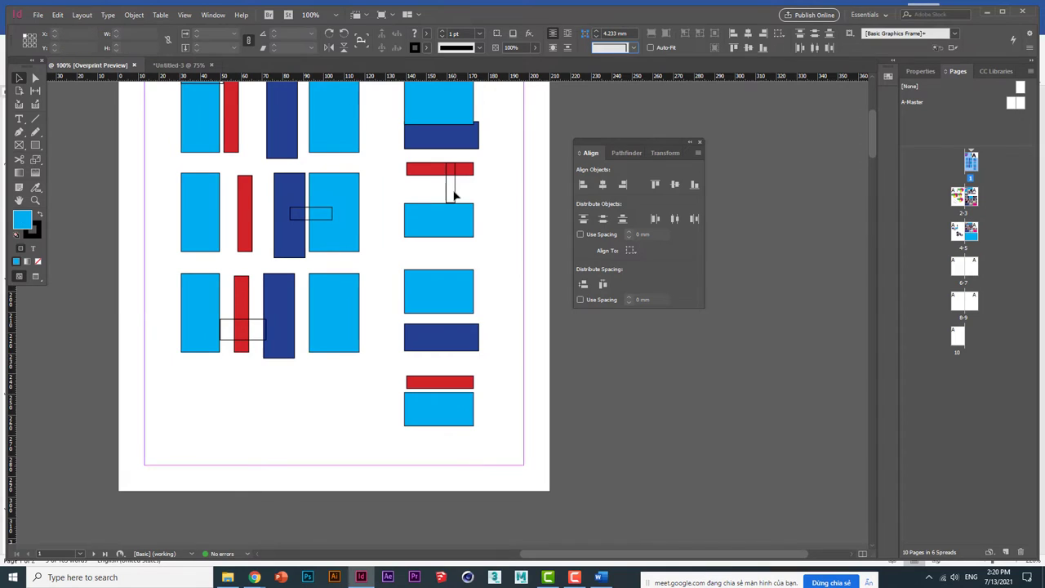
drag(455, 194, 437, 417)
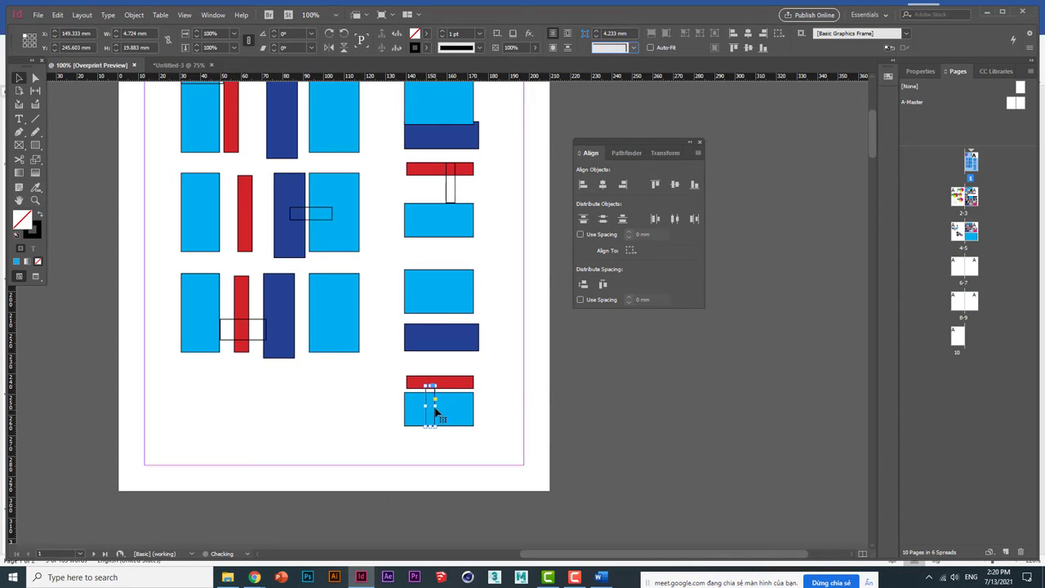
- Shorten the copied gauge rectangle to about 18.4 mm so it spans from the red bar's bottom edge to the lowest cyan bar's bottom edge
click(439, 339)
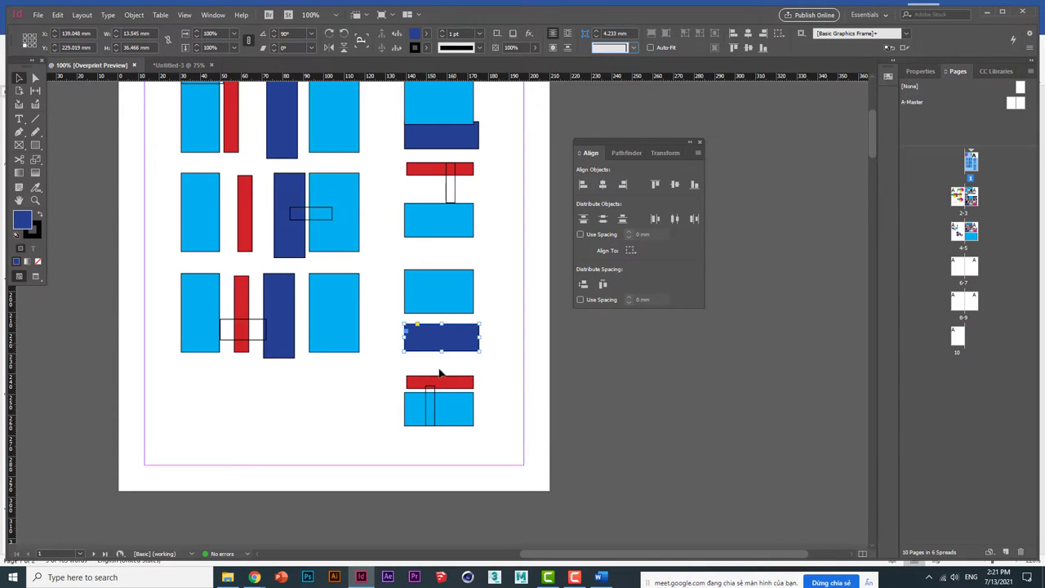
key(z)
drag(378, 384, 456, 444)
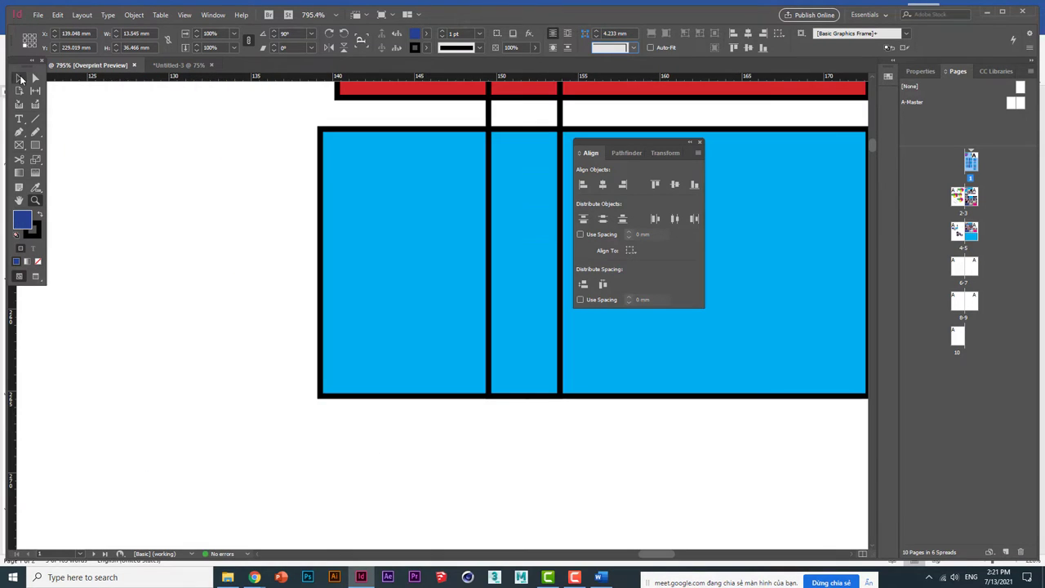
click(19, 78)
drag(465, 217, 379, 247)
click(397, 223)
key(ctrl+minus)
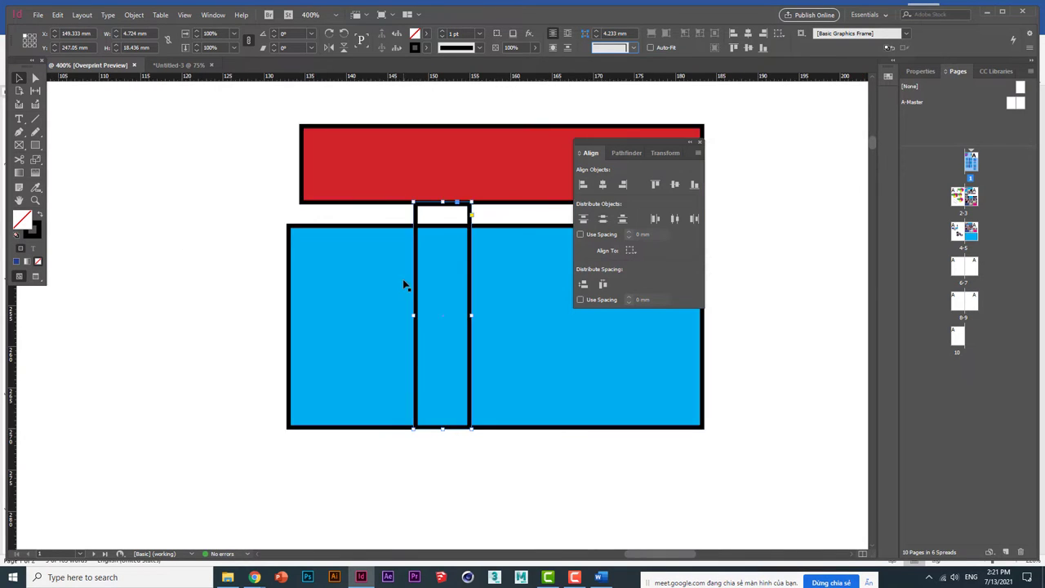
- Move the shortened gauge up so it spans from the dark blue bar's bottom edge to the red bar's bottom edge
key(ctrl+minus)
drag(472, 282, 431, 135)
key(ctrl+z)
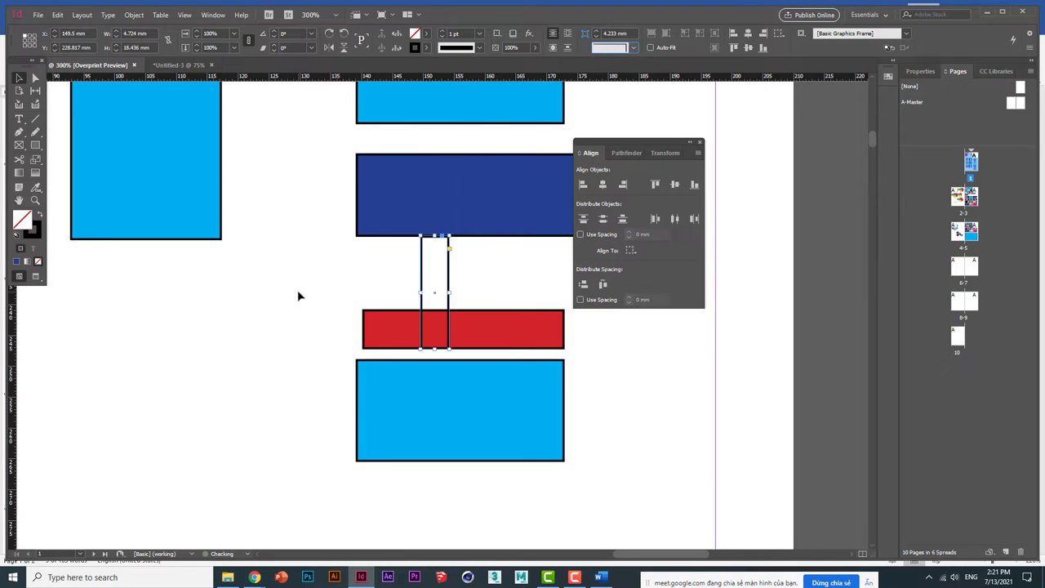
- Distribute the bottom row's four vertical rectangles by right edges, and move its unfilled gauge slightly up between the first cyan and red rectangles' right edges
key(ctrl+minus)
key(ctrl+minus)
key(ctrl+minus)
key(ctrl+minus)
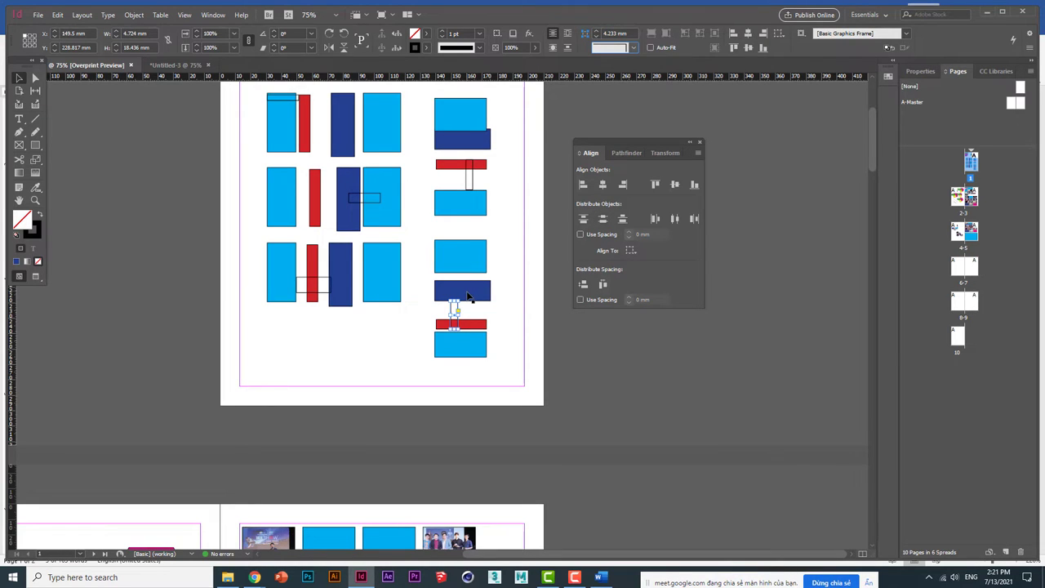
drag(411, 225, 454, 308)
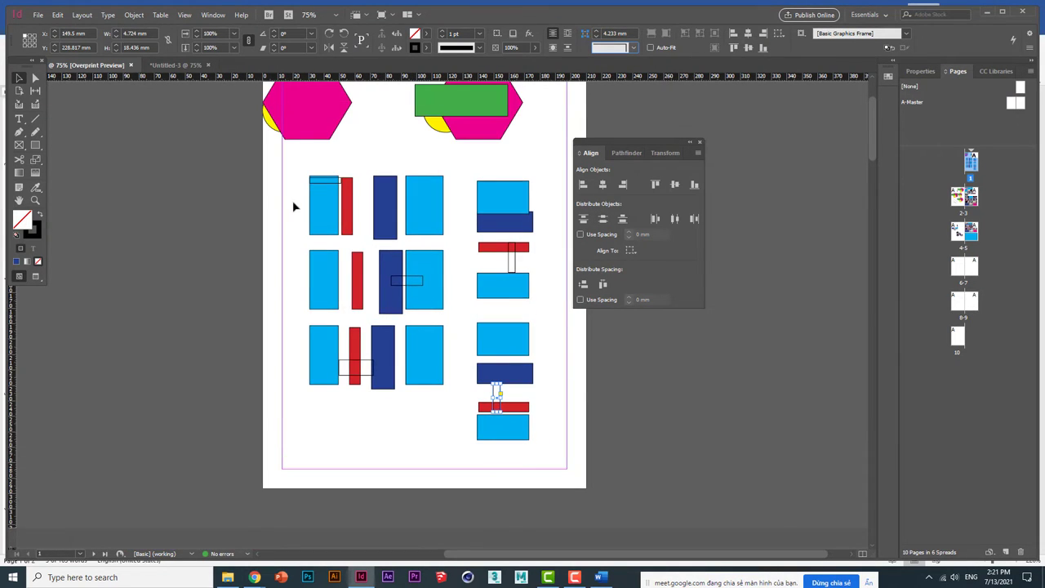
drag(292, 200, 450, 233)
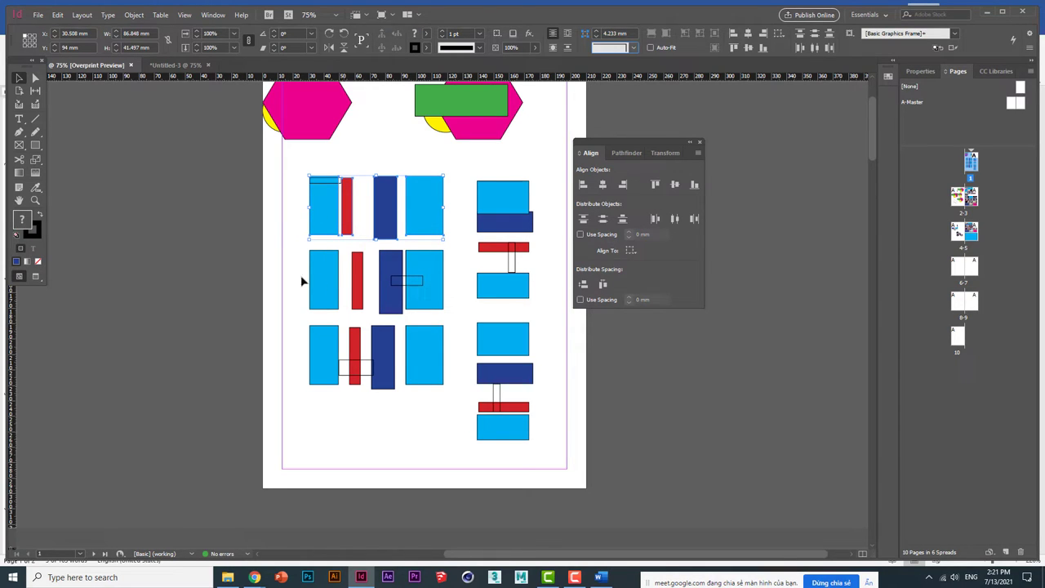
drag(324, 267, 457, 258)
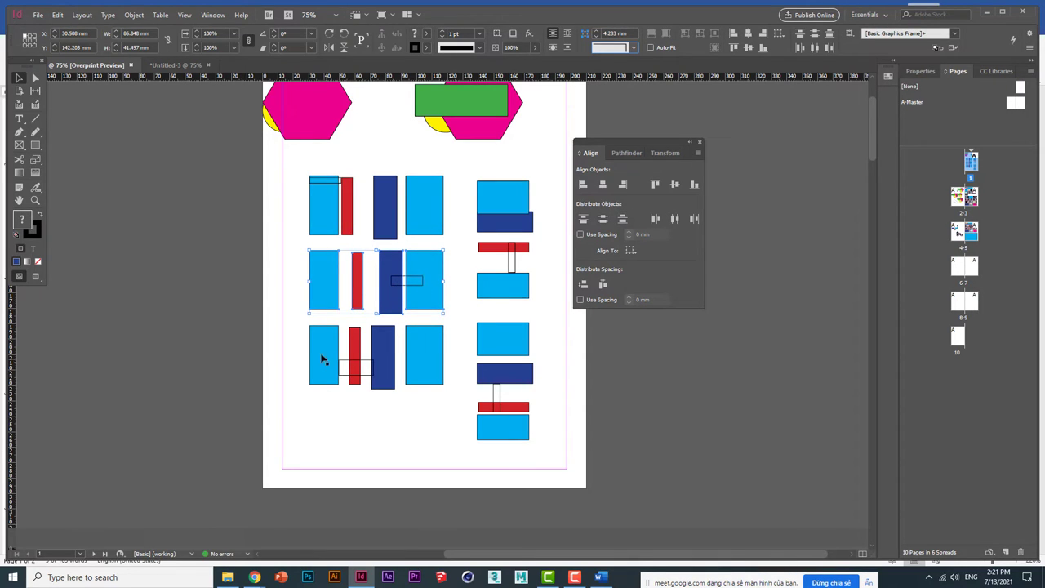
drag(289, 344, 457, 335)
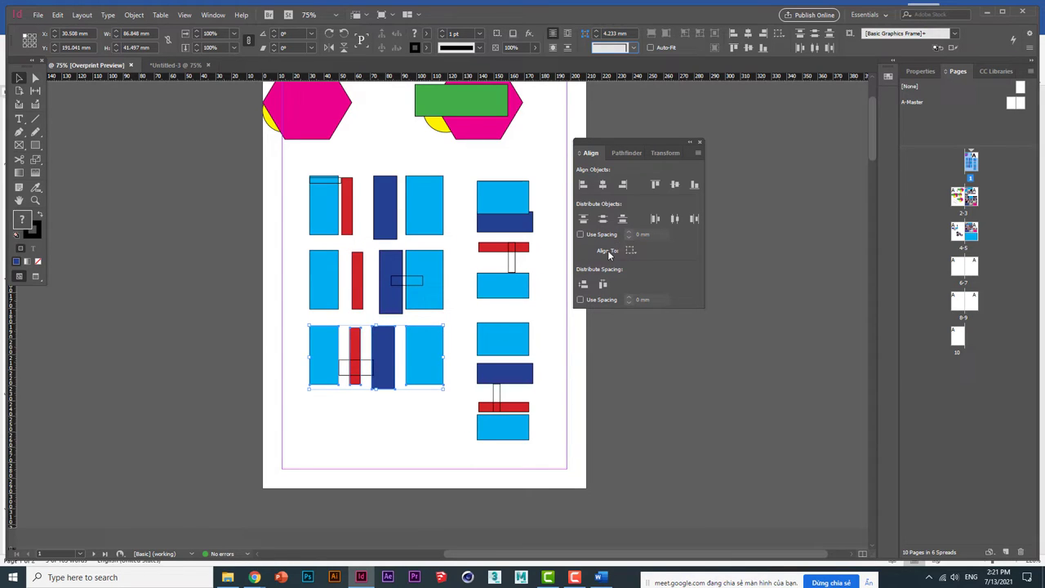
click(696, 219)
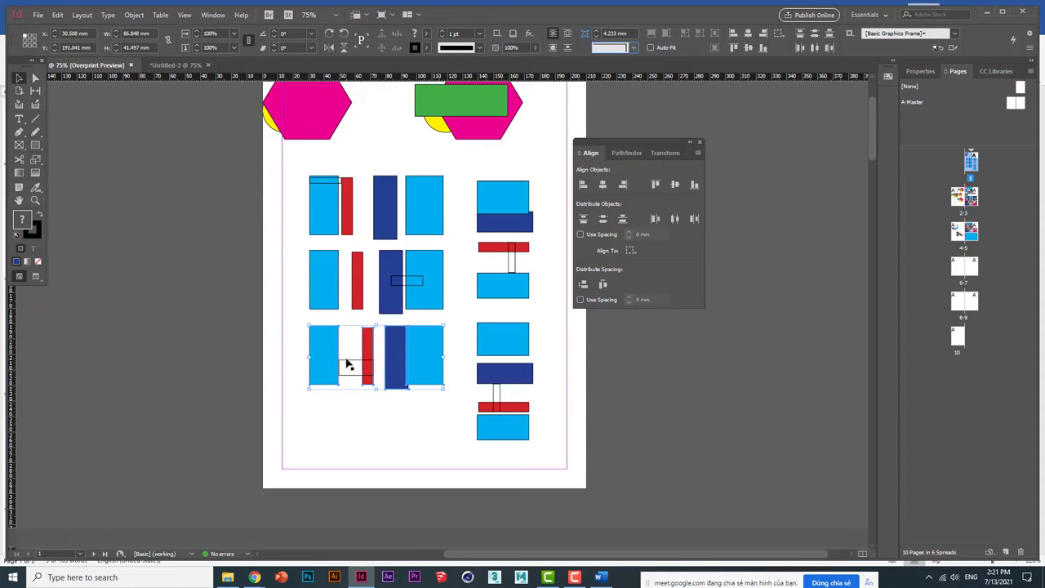
drag(347, 365, 369, 349)
click(378, 434)
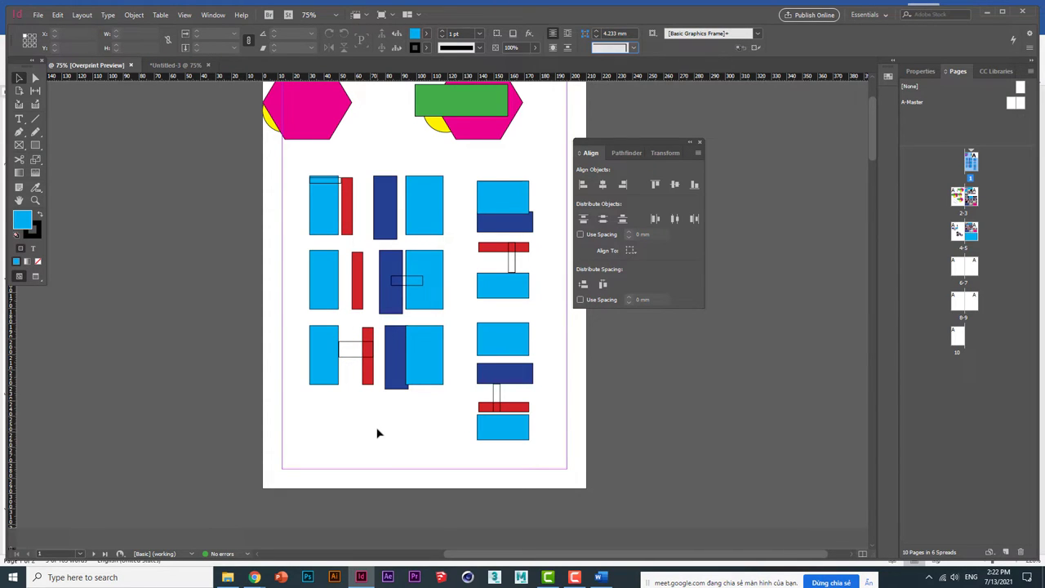
- Copy the bottom row of four vertical rectangles and its unfilled gauge straight down into the empty space below it
key(ctrl+minus)
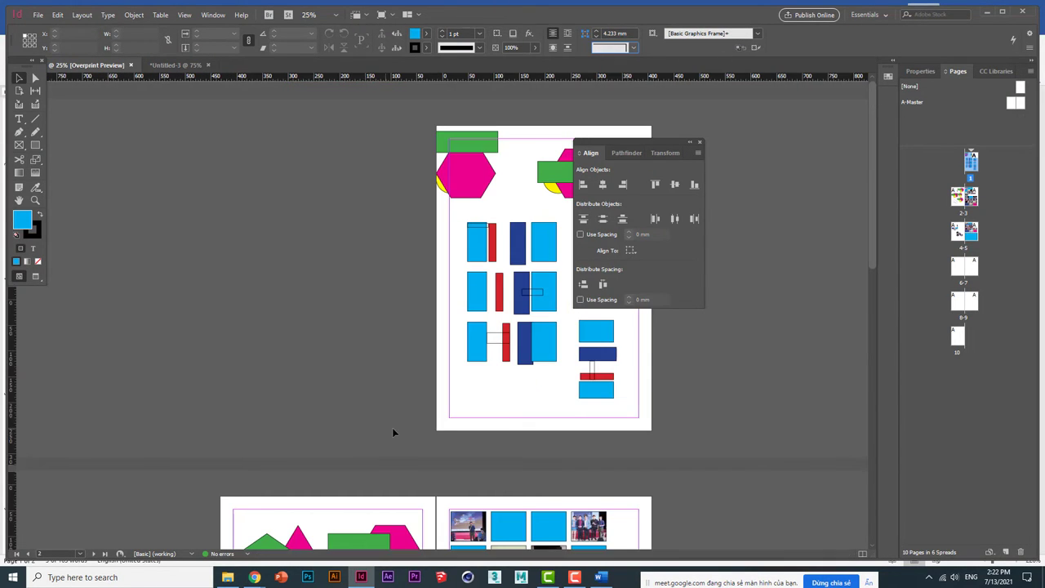
key(ctrl+minus)
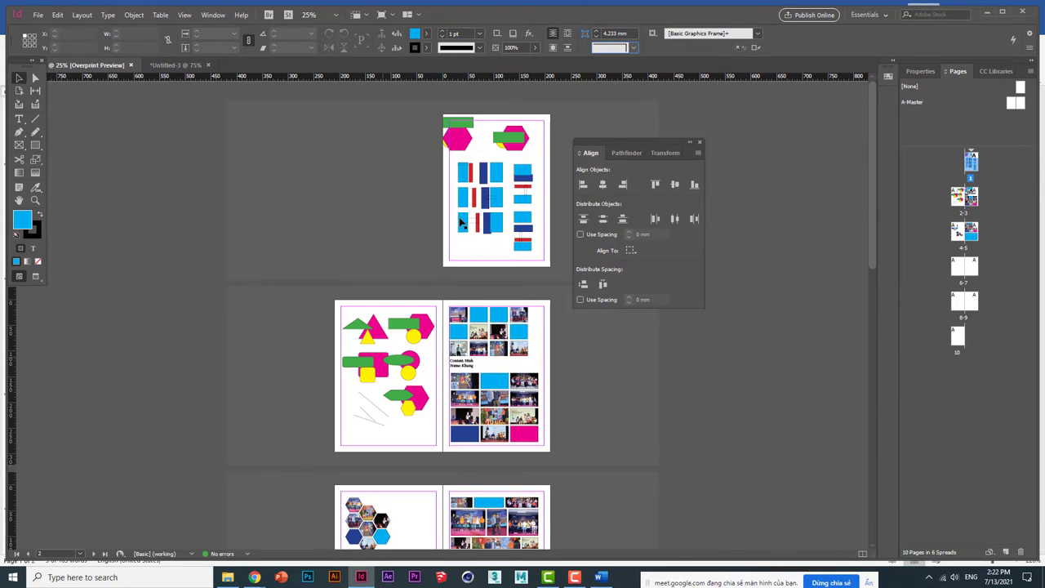
key(z)
drag(459, 226, 520, 277)
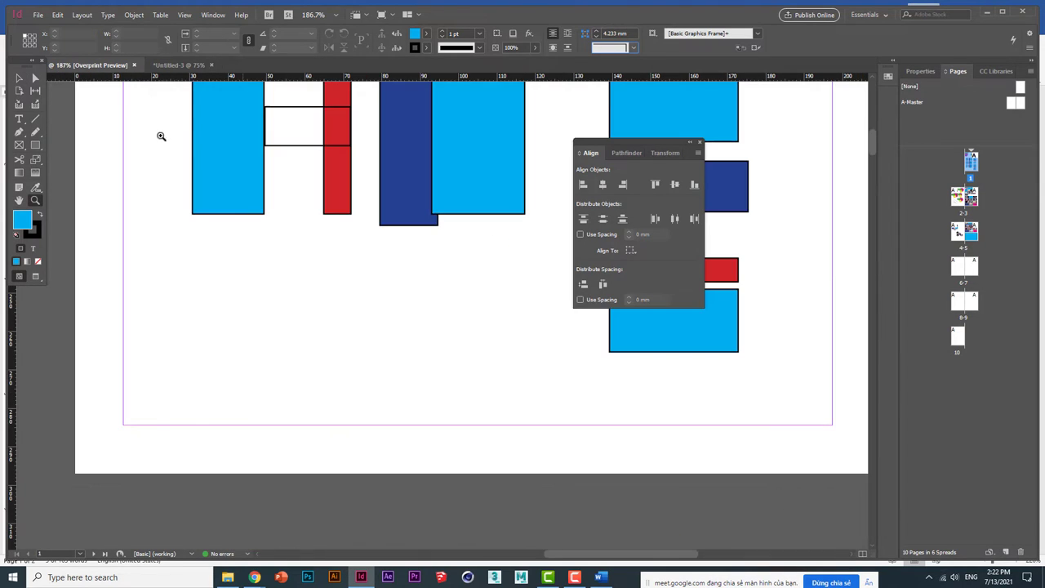
click(18, 78)
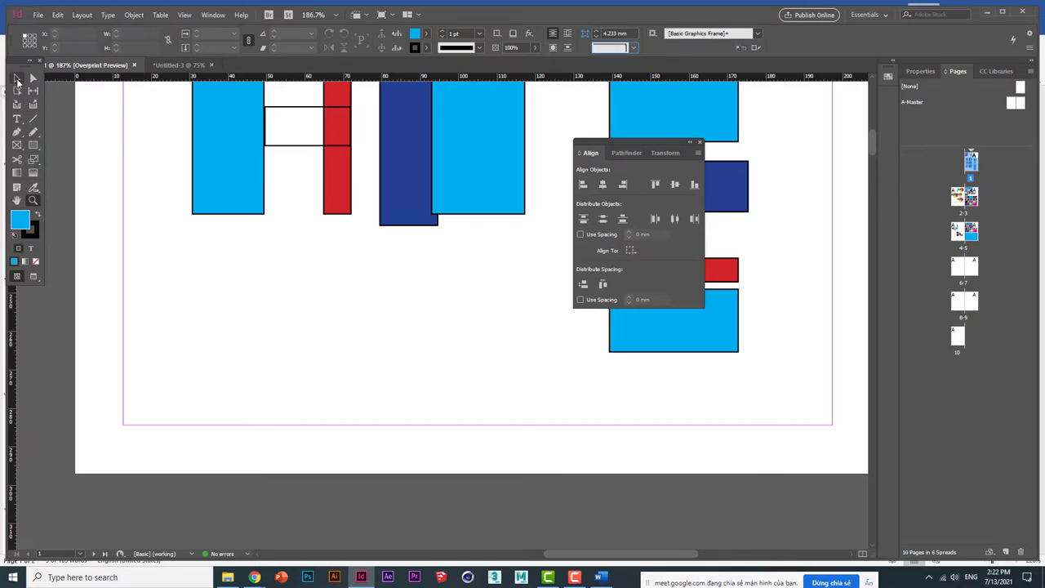
drag(135, 125, 536, 215)
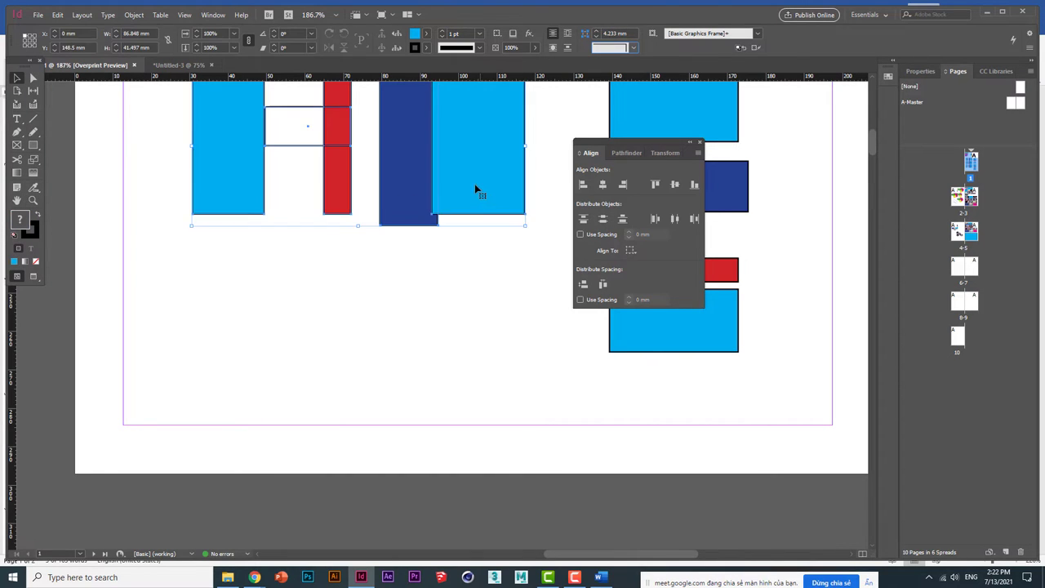
drag(475, 188, 482, 354)
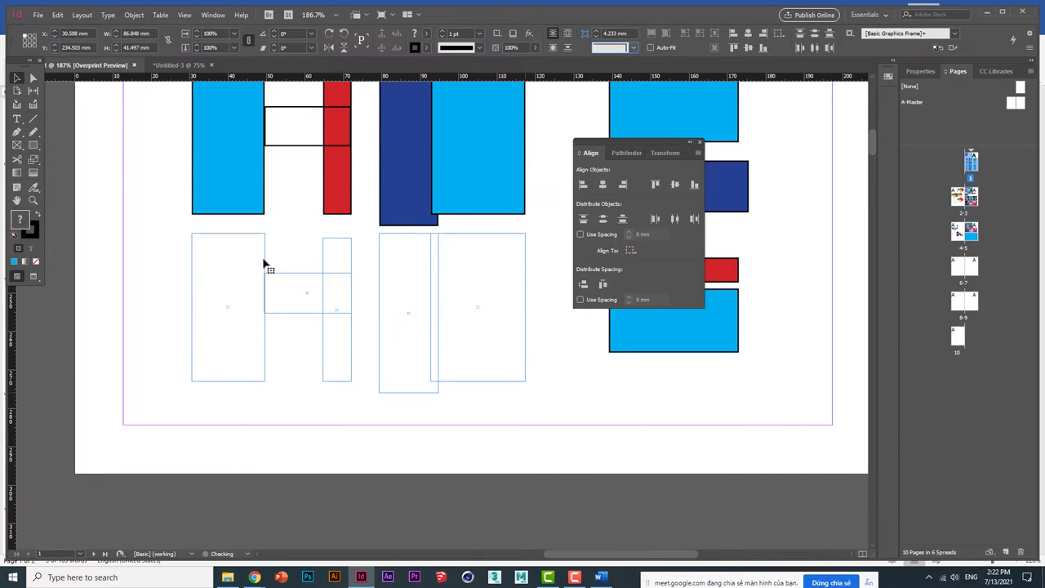
- Delete the copied gauge and distribute the copied row's four rectangles with equal horizontal spacing between them
click(292, 313)
key(Delete)
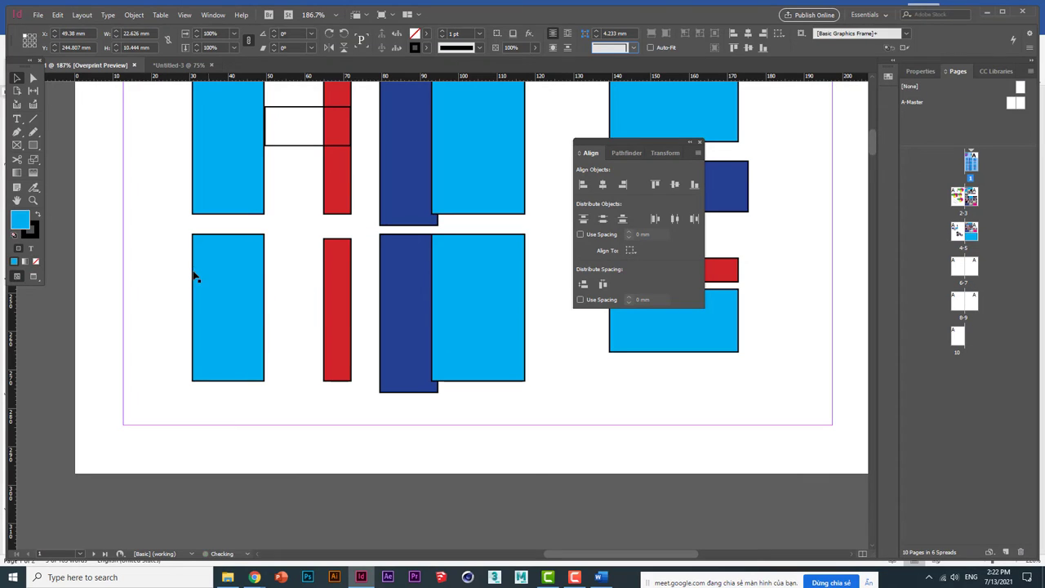
drag(181, 262, 504, 278)
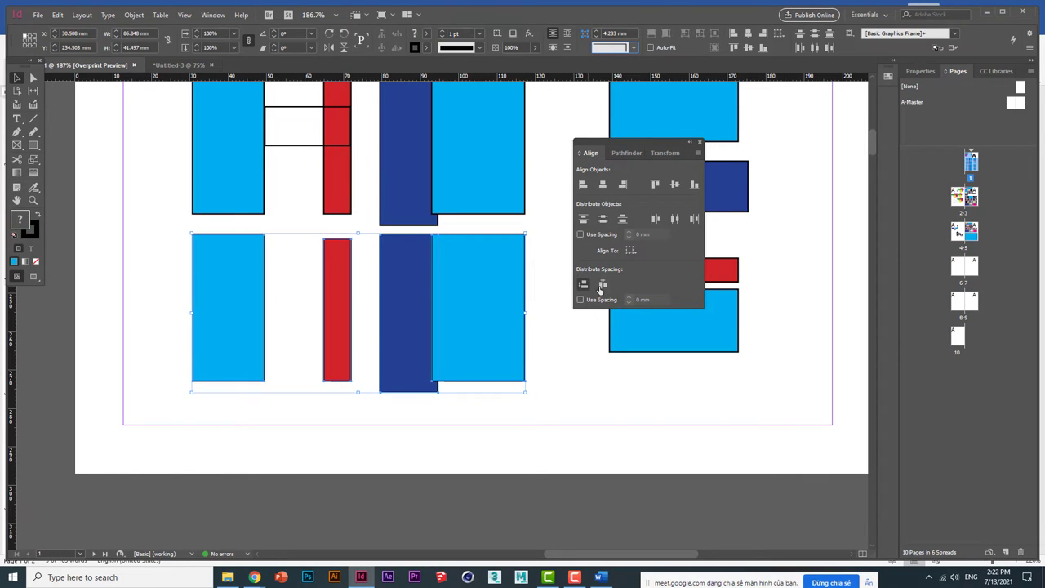
click(603, 284)
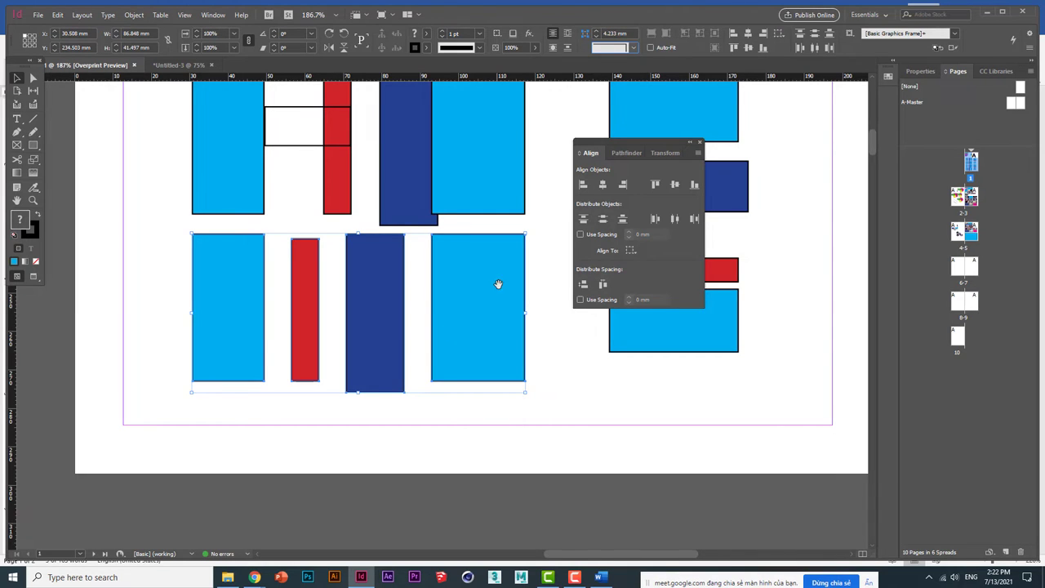
- Copy the lower stack of horizontal bars to its right and delete the narrow unfilled gauge from the copy
drag(498, 285, 265, 348)
drag(332, 176, 441, 403)
drag(423, 251, 523, 280)
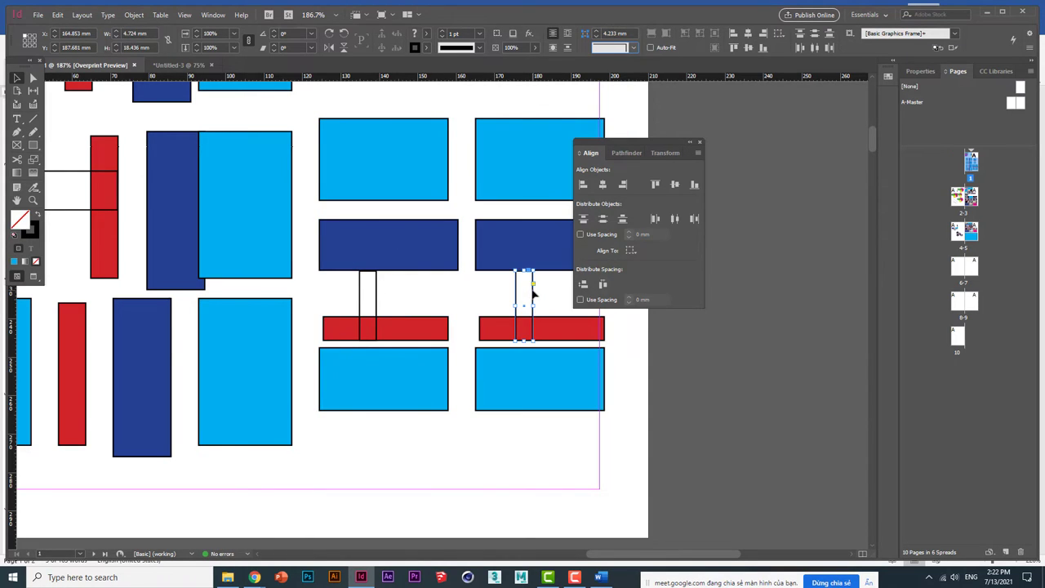
click(467, 136)
- Distribute the copied stack's four bars with equal vertical spacing between them
drag(488, 102, 532, 374)
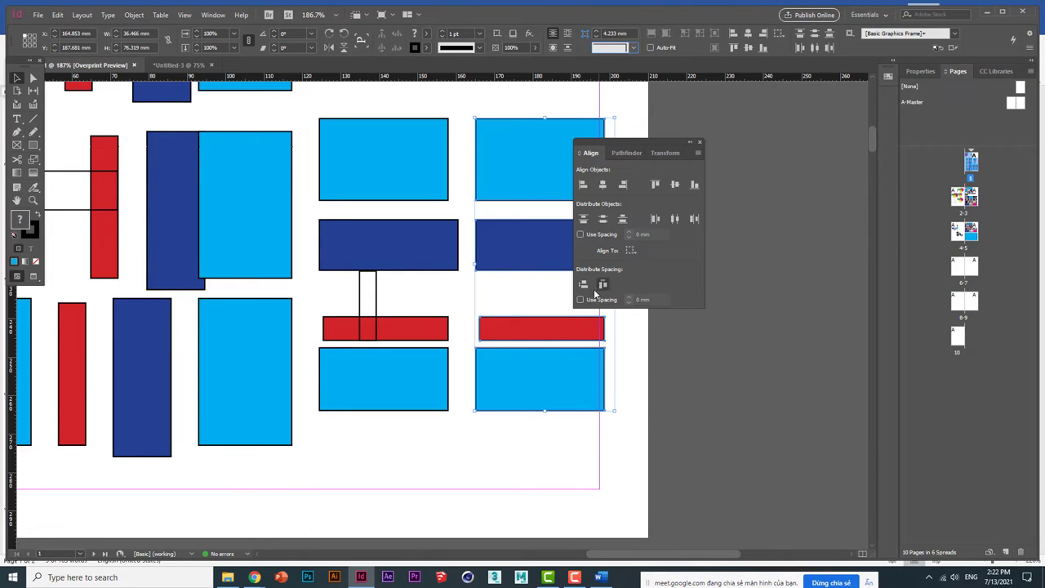
click(583, 285)
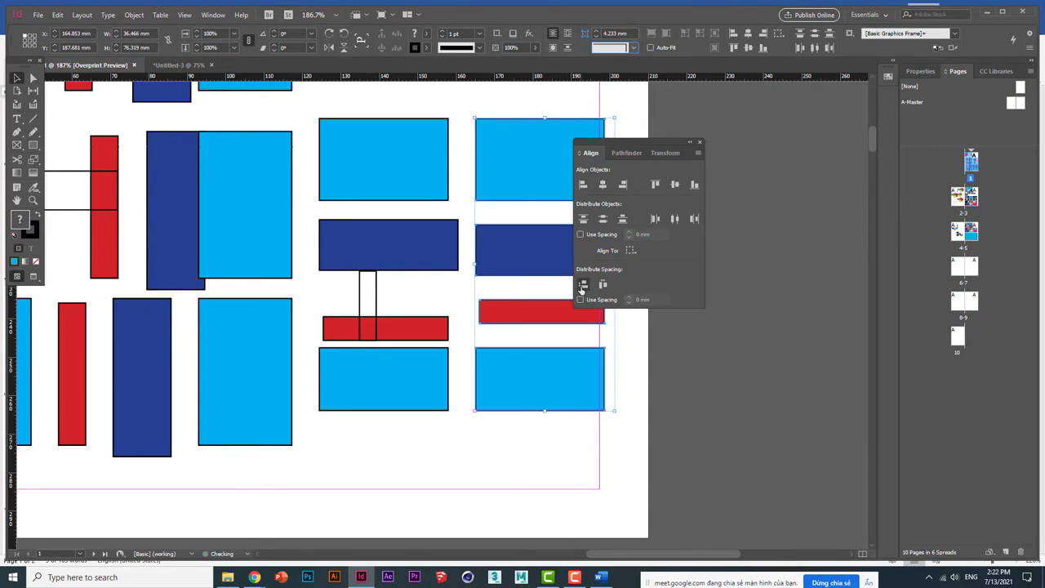
click(496, 451)
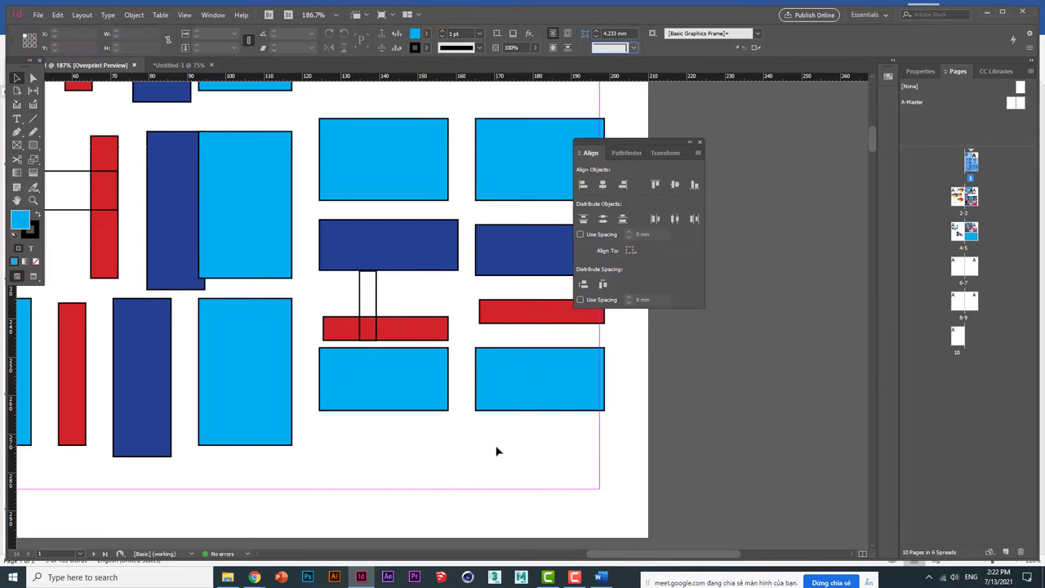
- Compare the evenly spaced row and stack with the earlier ones, and go to the overlapping shapes on pages 2-3
key(ctrl+minus)
key(ctrl+minus)
key(ctrl+minus)
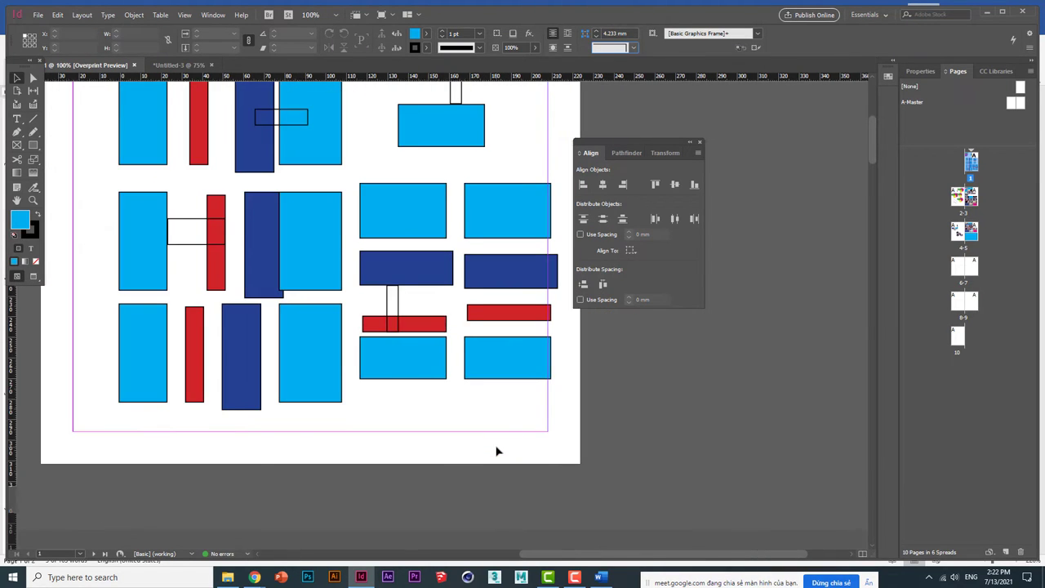
key(ctrl+minus)
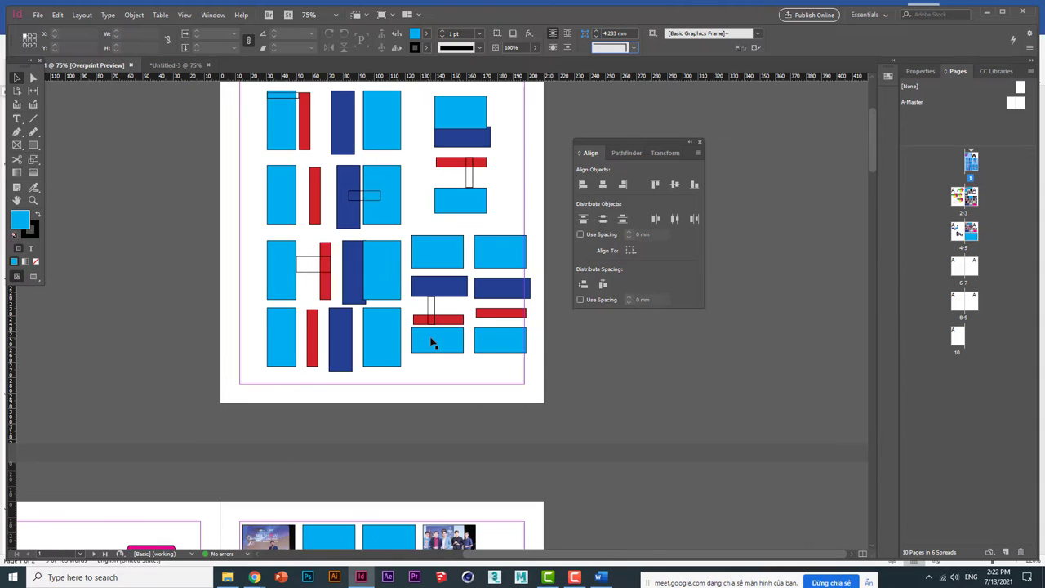
scroll(433, 343, up, 2)
scroll(432, 343, left, 3)
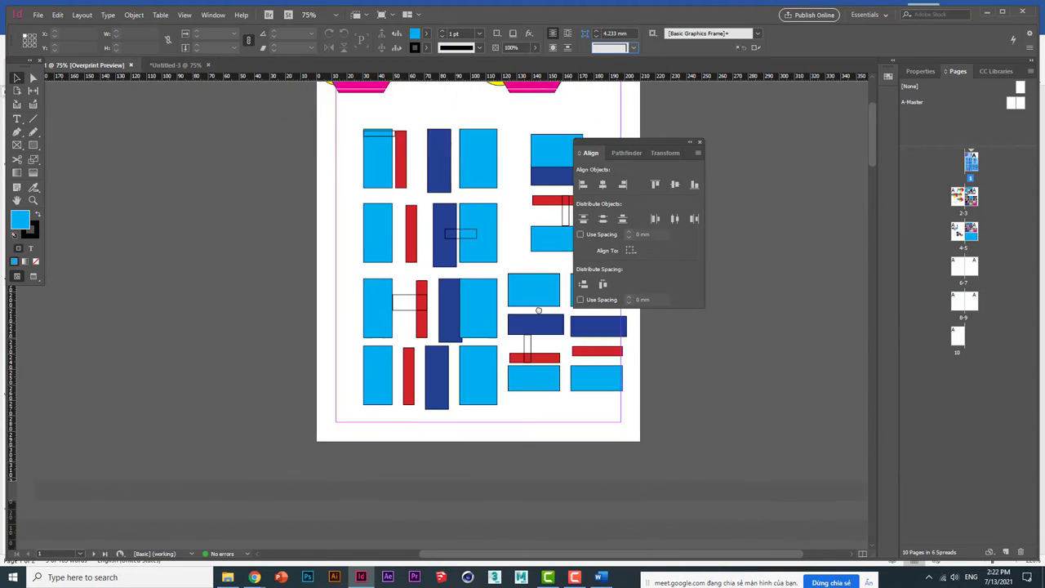
drag(477, 426, 521, 286)
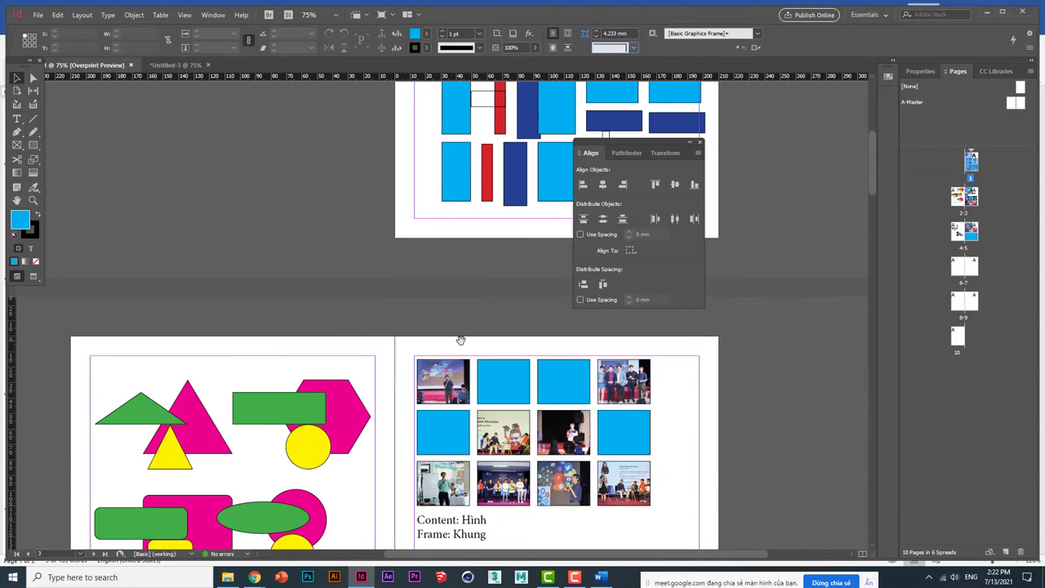
drag(461, 340, 484, 157)
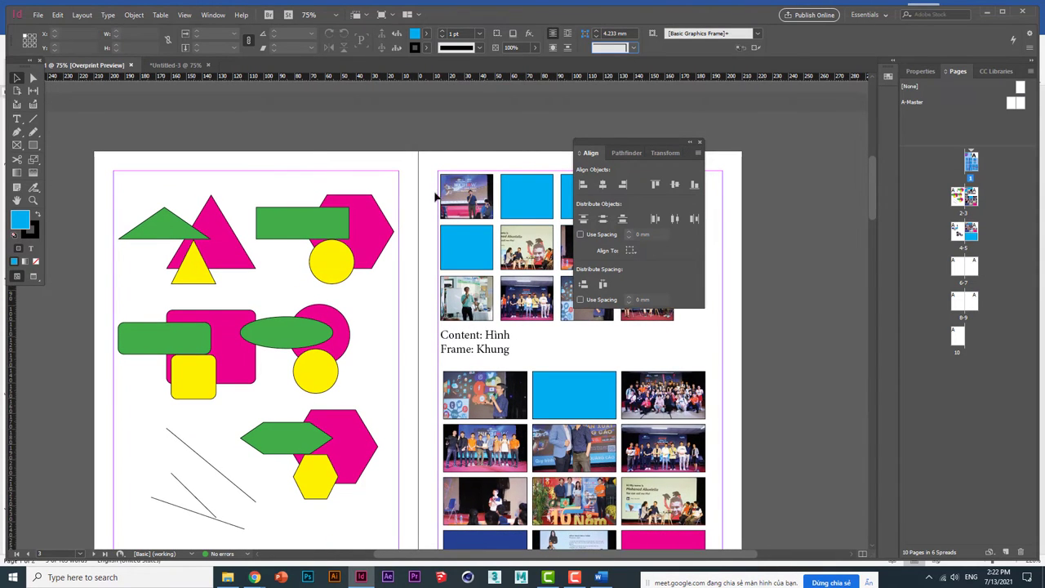
drag(359, 375, 423, 316)
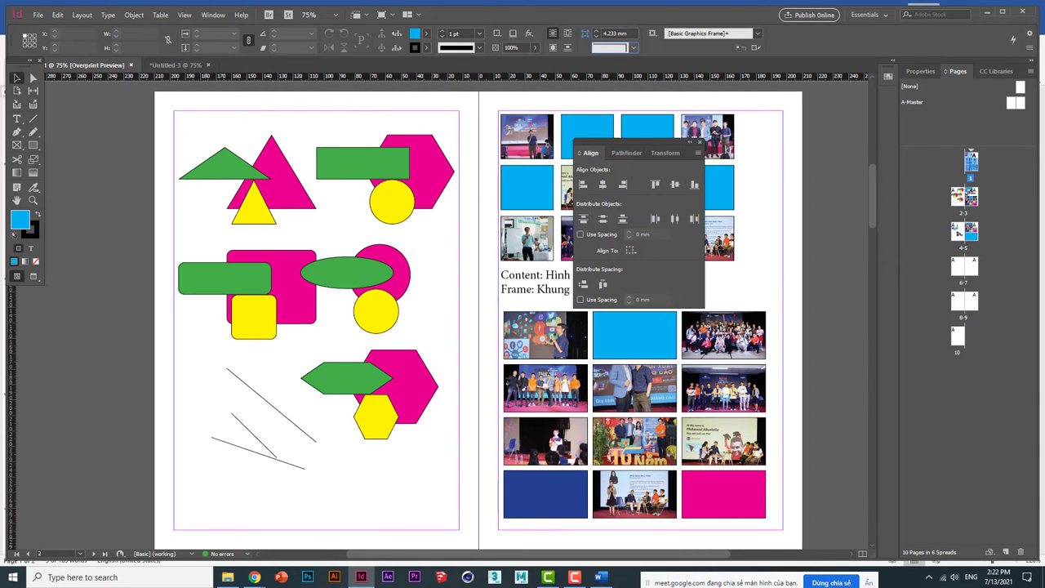
- Examine where Align, Pathfinder and Transform are found under Object & Layout, and bring up the Pathfinder options
click(624, 154)
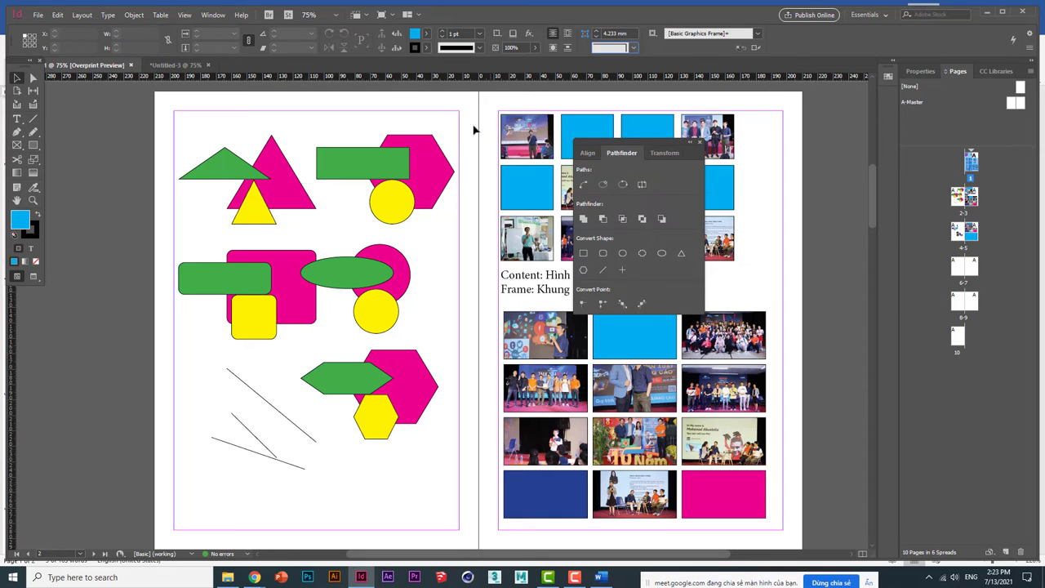
click(213, 15)
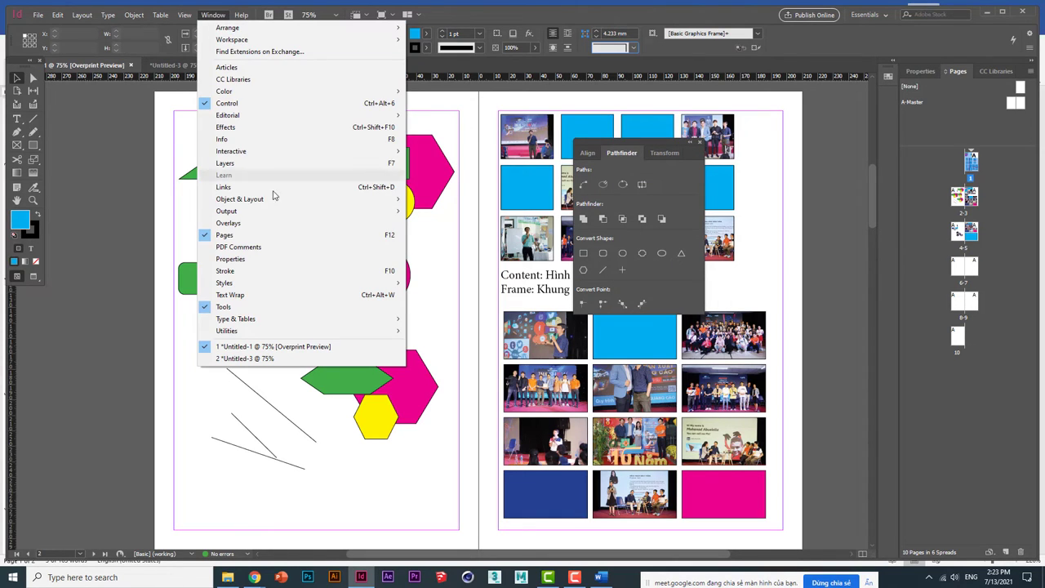
mouse_move(279, 205)
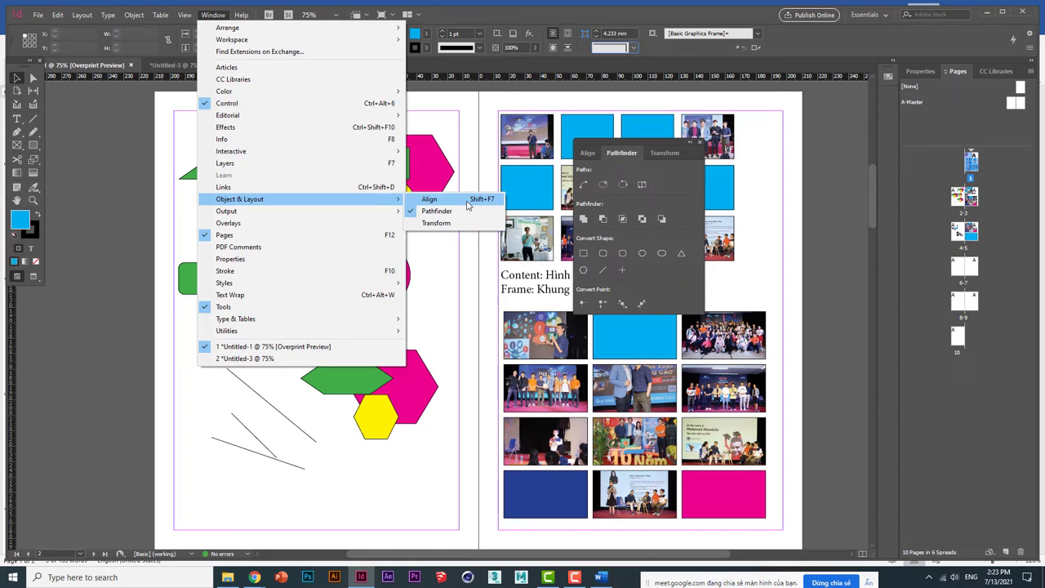
click(603, 151)
click(588, 153)
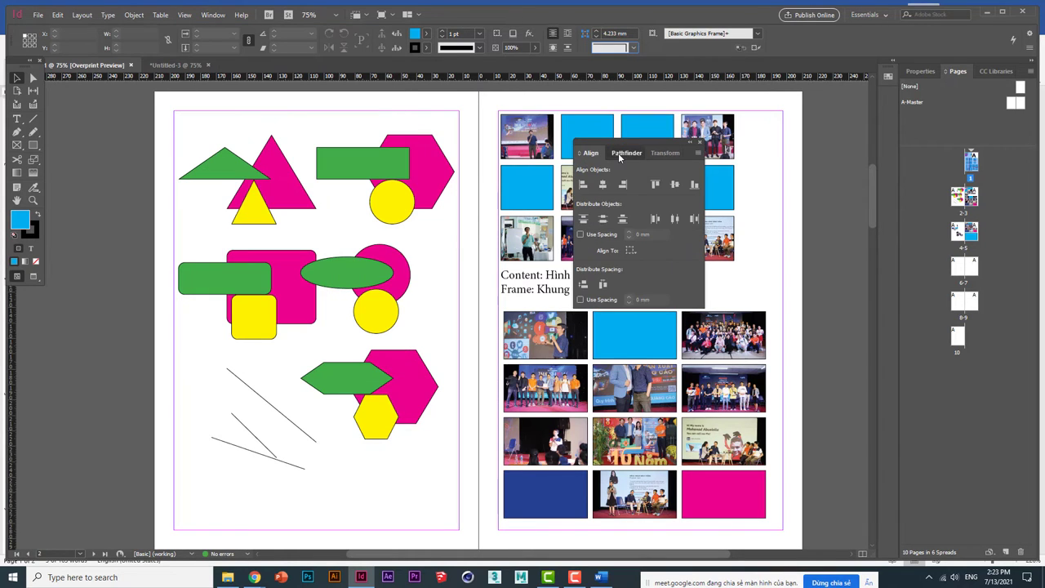
click(622, 153)
click(673, 155)
click(614, 154)
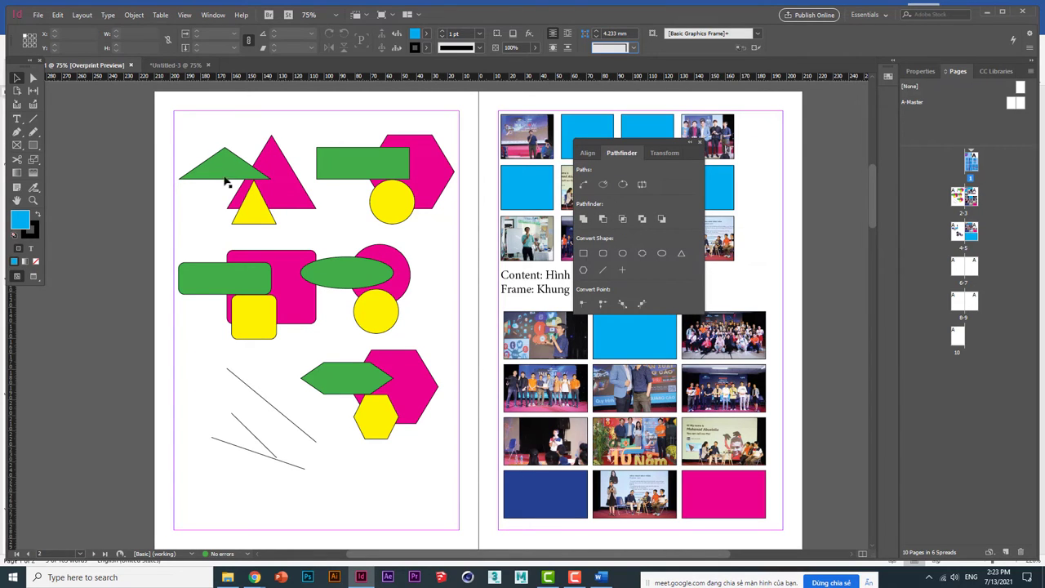
- Try merging the overlapping green, magenta and yellow triangles on page 2 into one shape with Pathfinder Add
drag(231, 152, 274, 214)
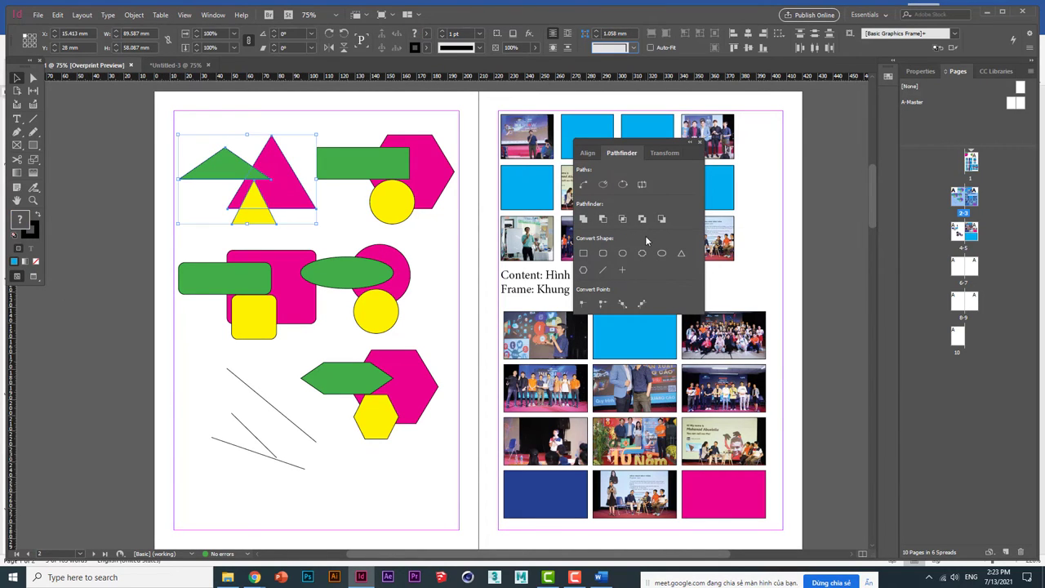
click(583, 219)
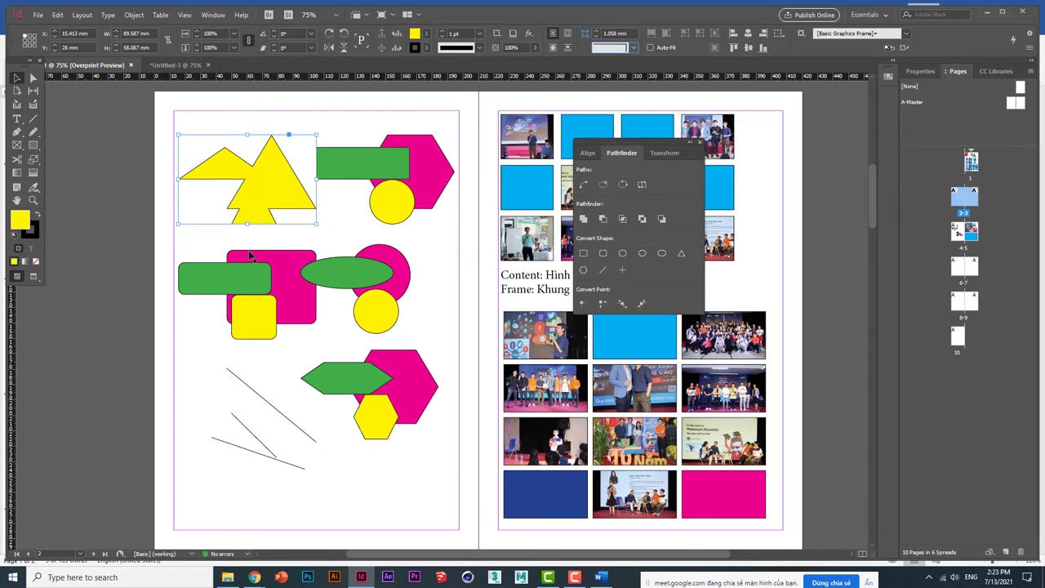
key(ctrl+z)
- Clear space around the triangles by moving the hexagon and ellipse clusters, the rounded rectangles and the lines down page 2
scroll(331, 229, up, 1)
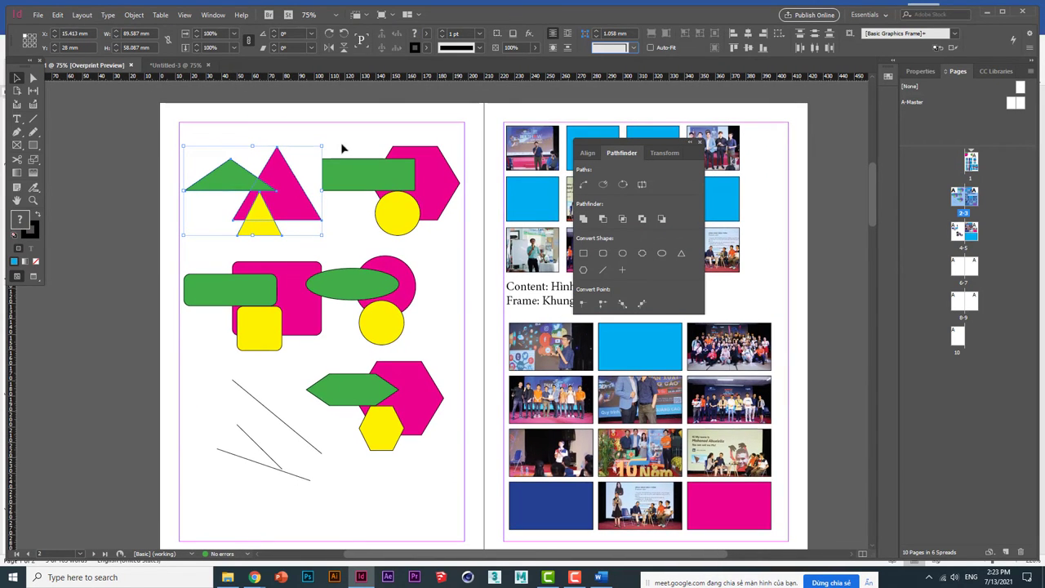
drag(353, 135, 428, 423)
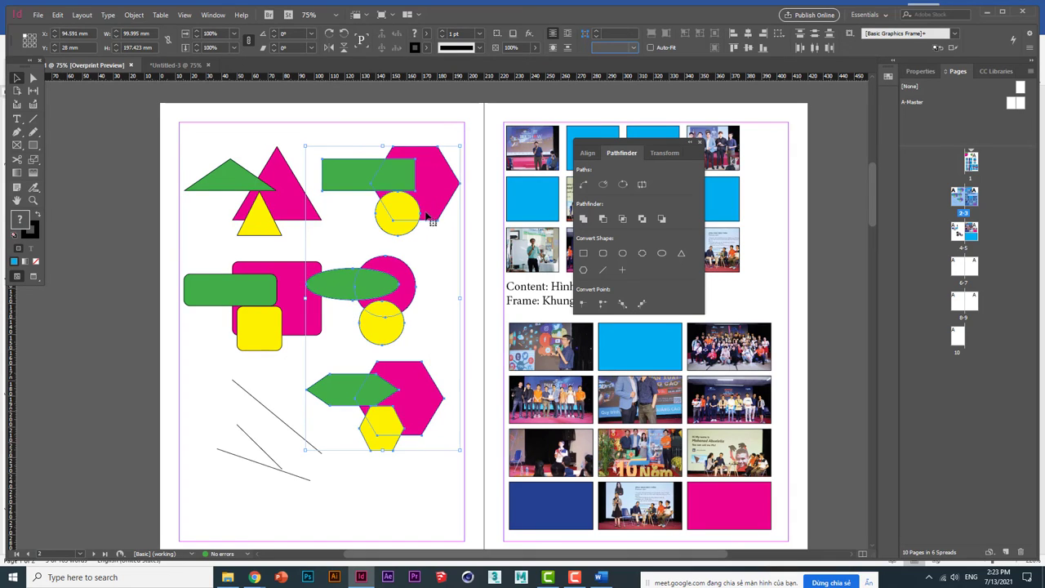
drag(426, 216, 443, 392)
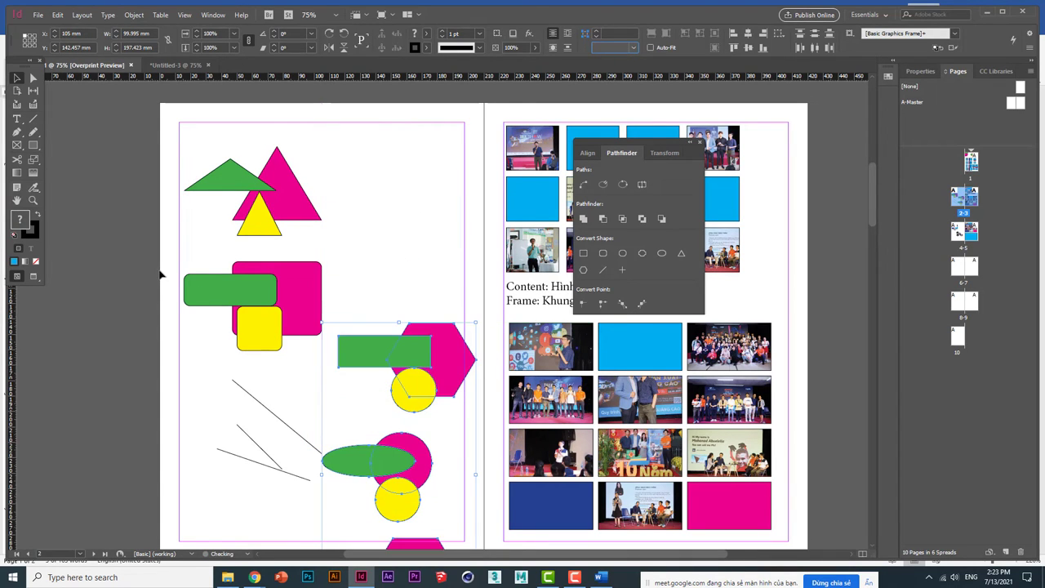
drag(160, 275, 291, 493)
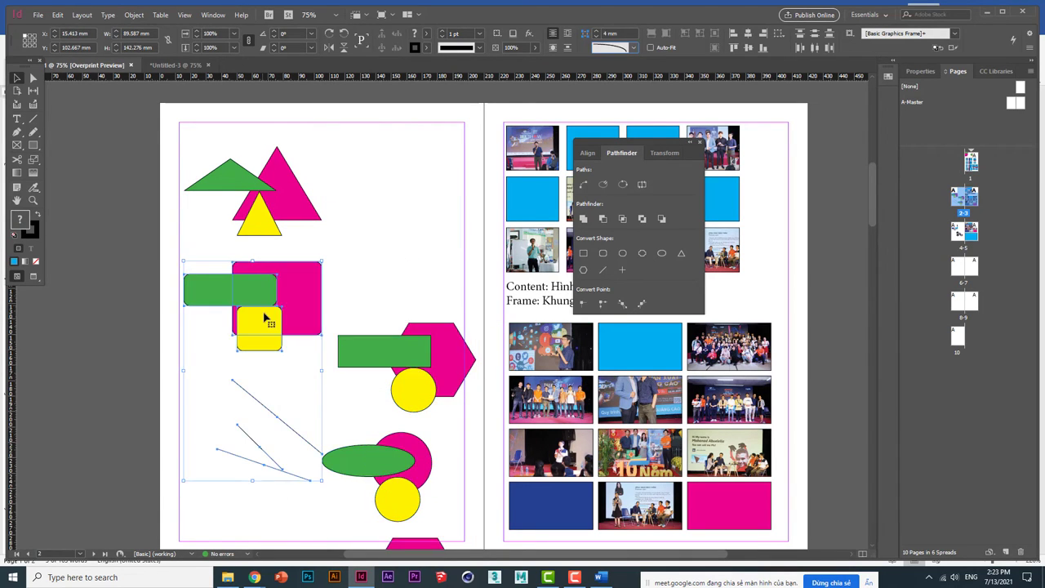
drag(266, 319, 245, 427)
click(325, 170)
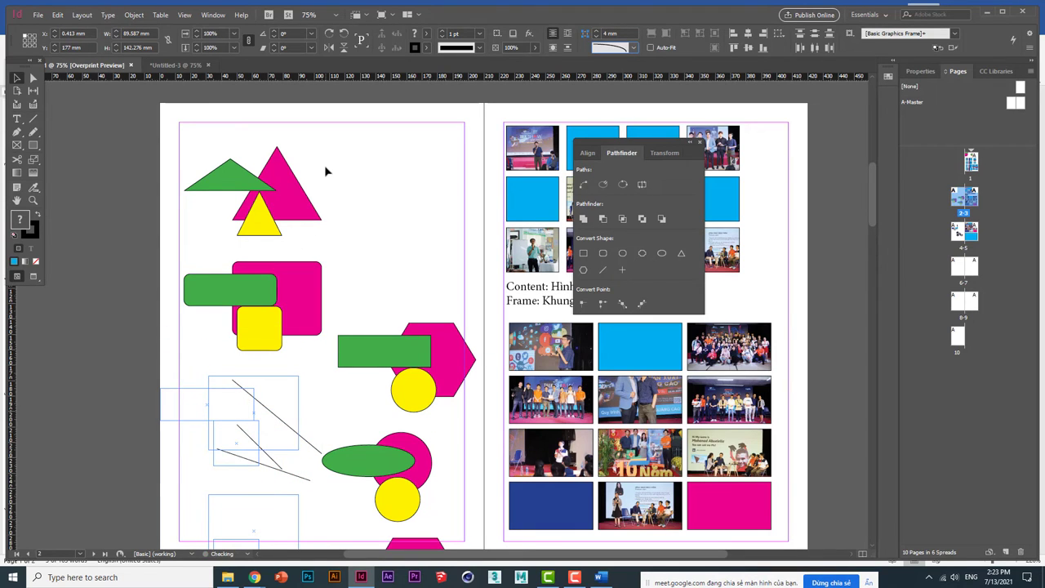
- Narrow the triangle cluster to 75.8 mm wide at the page's upper-left margin corner and duplicate it into a two-by-two arrangement
click(286, 202)
drag(287, 203, 282, 183)
drag(299, 174, 367, 210)
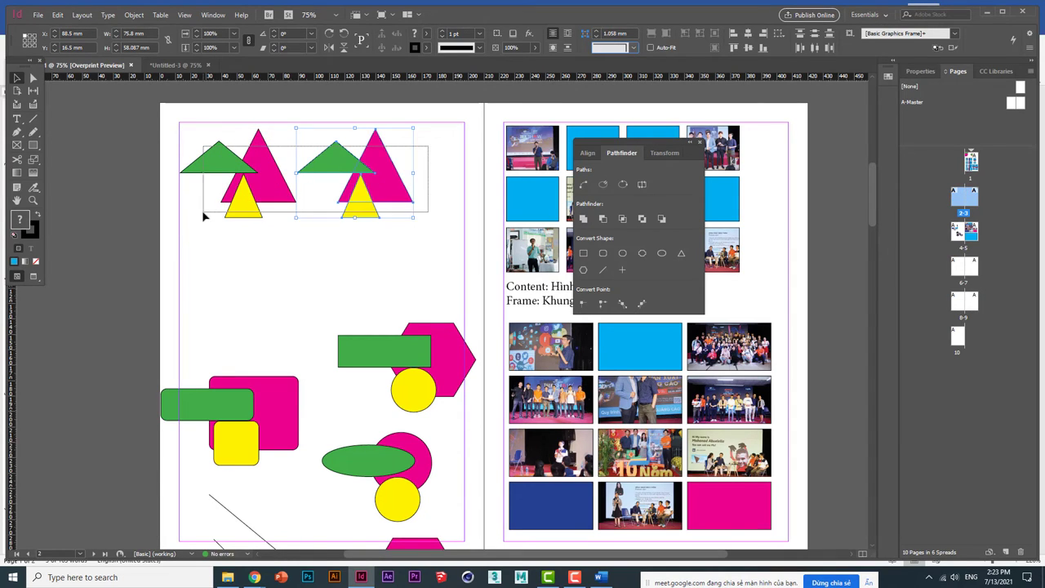
drag(205, 215, 354, 271)
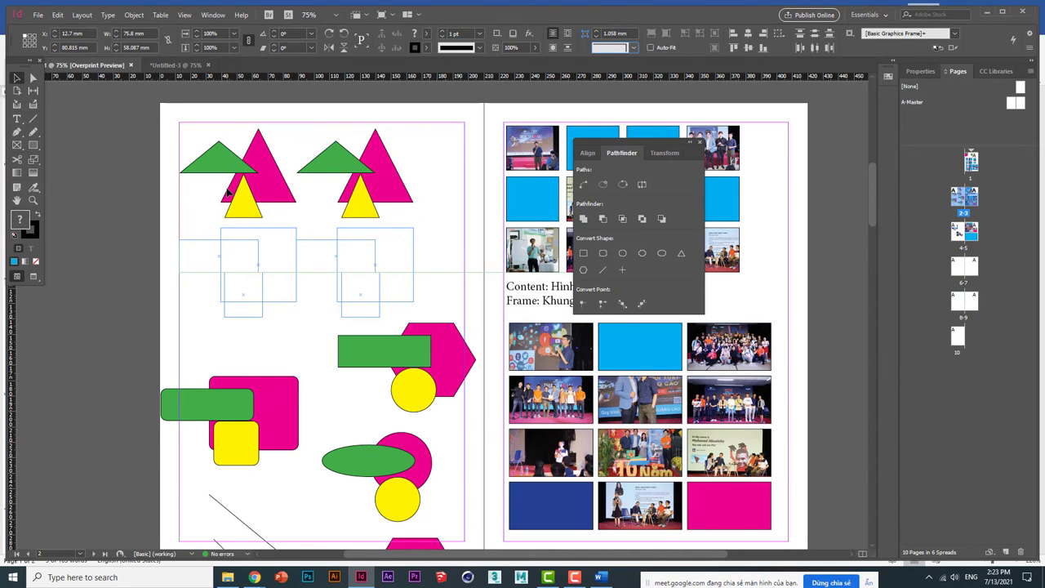
- Merge the upper-left cluster's three triangles into one shape with Pathfinder Add
click(260, 190)
click(583, 219)
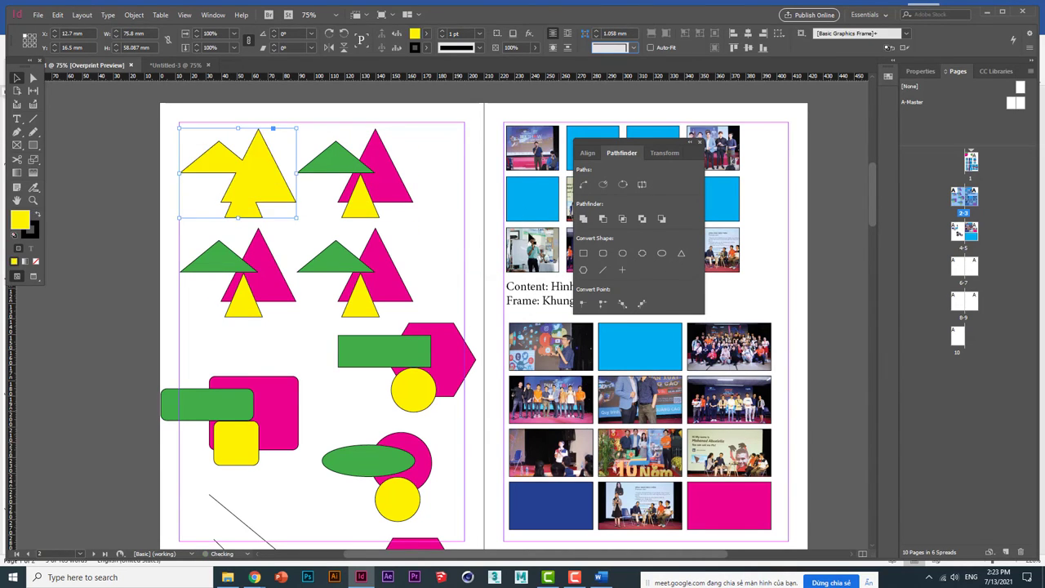
- Cut the green and yellow triangles out of the magenta one in the upper-right cluster with Pathfinder Subtract
click(356, 192)
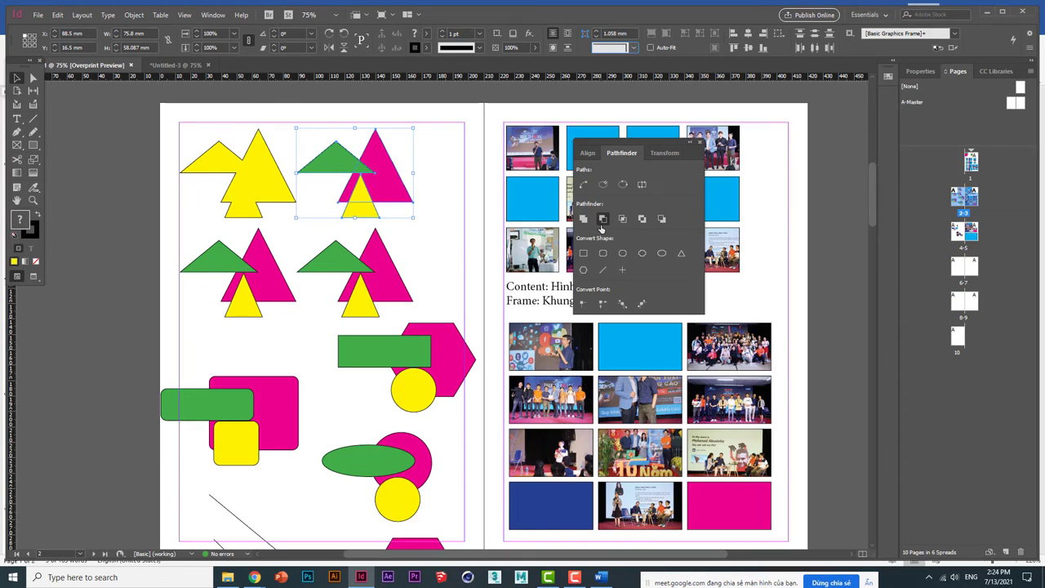
click(602, 219)
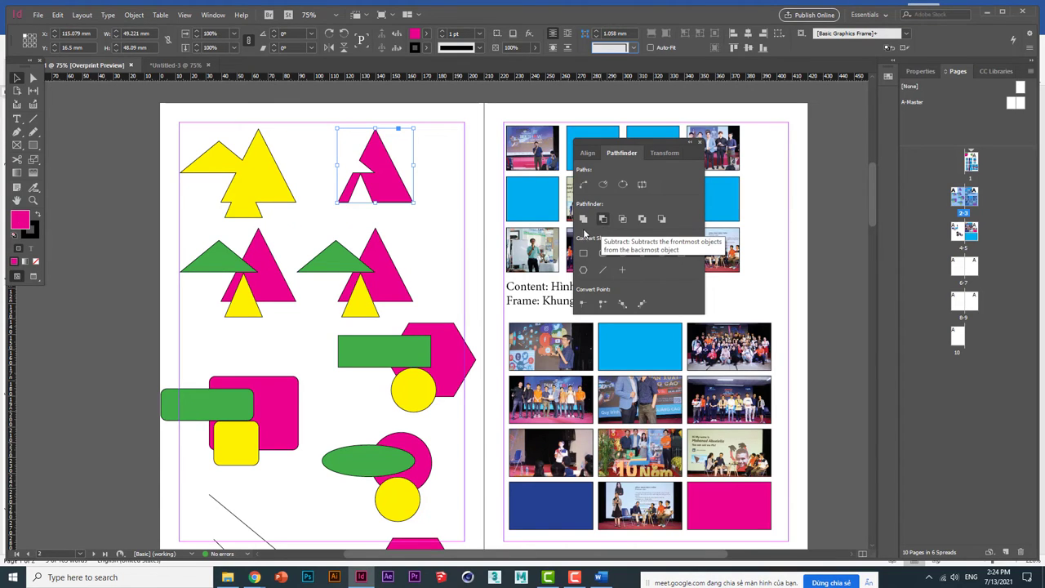
- Try Pathfinder Minus Back on the lower-left cluster's three triangles and undo it
click(236, 294)
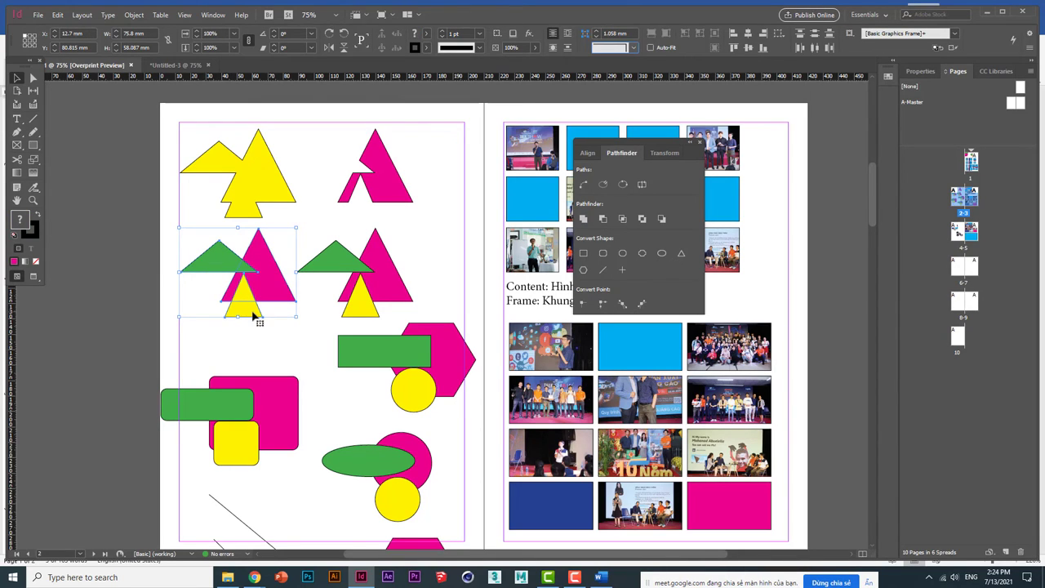
click(255, 324)
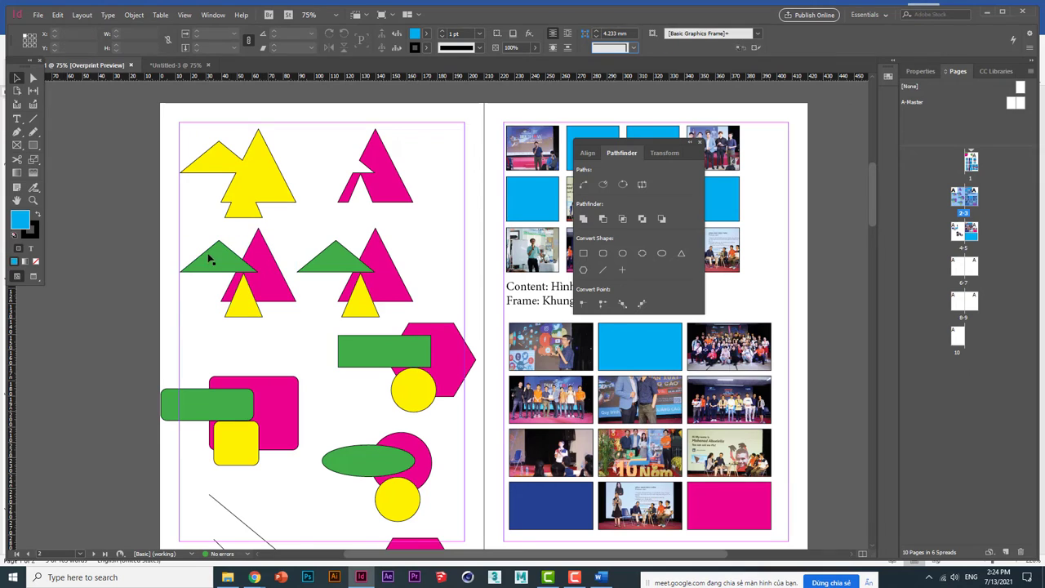
click(209, 269)
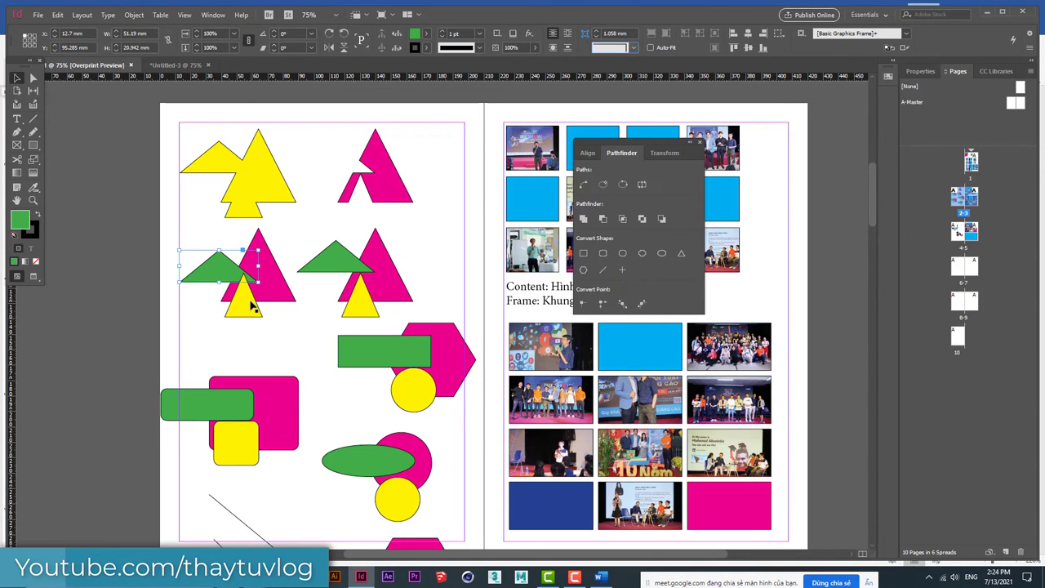
drag(250, 280, 250, 269)
drag(219, 336, 262, 265)
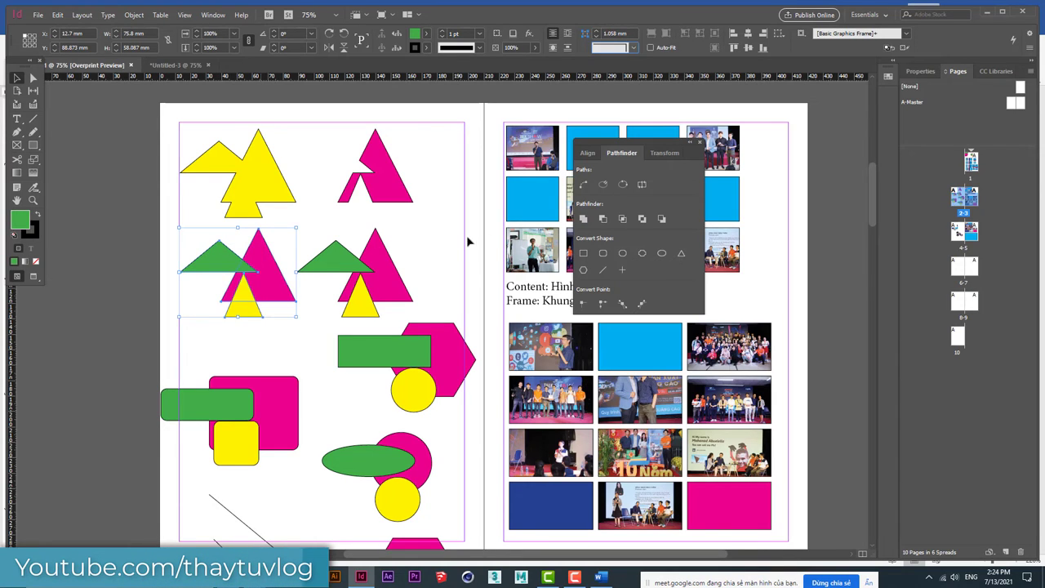
click(661, 220)
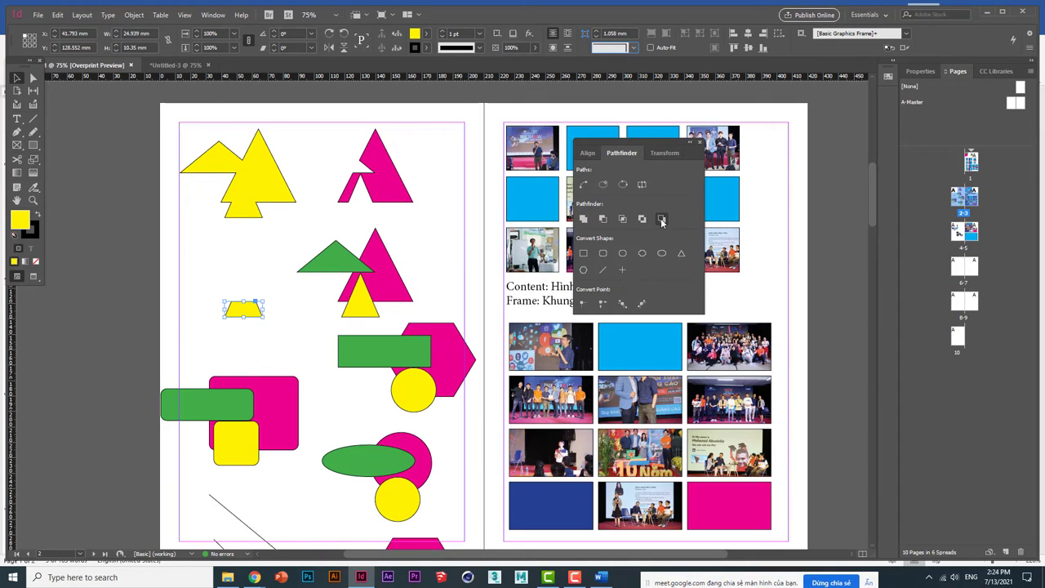
key(ctrl+z)
- Try Pathfinder Intersect on all three triangles of the lower-right cluster
drag(423, 255, 343, 299)
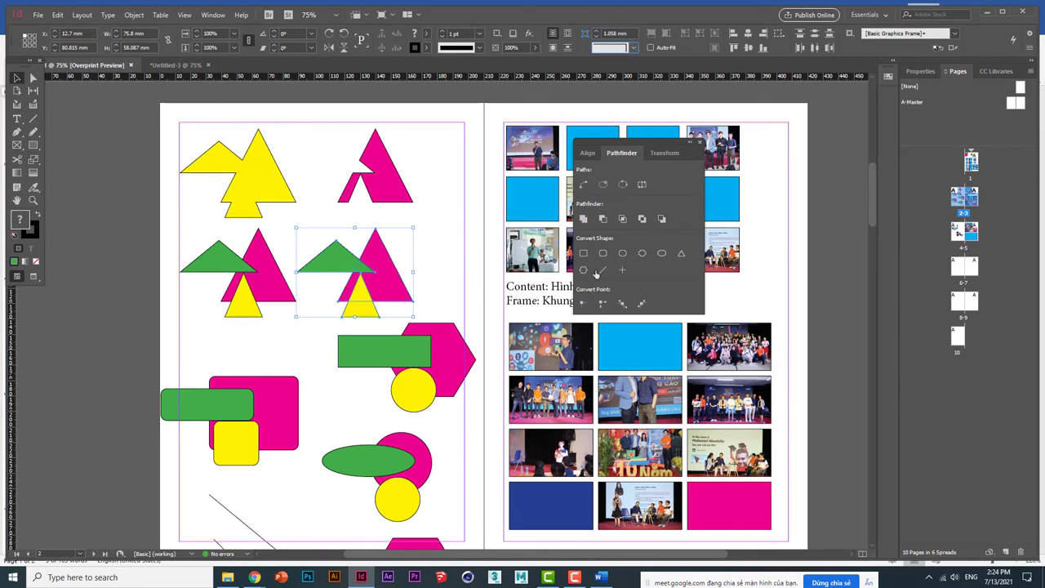
click(625, 222)
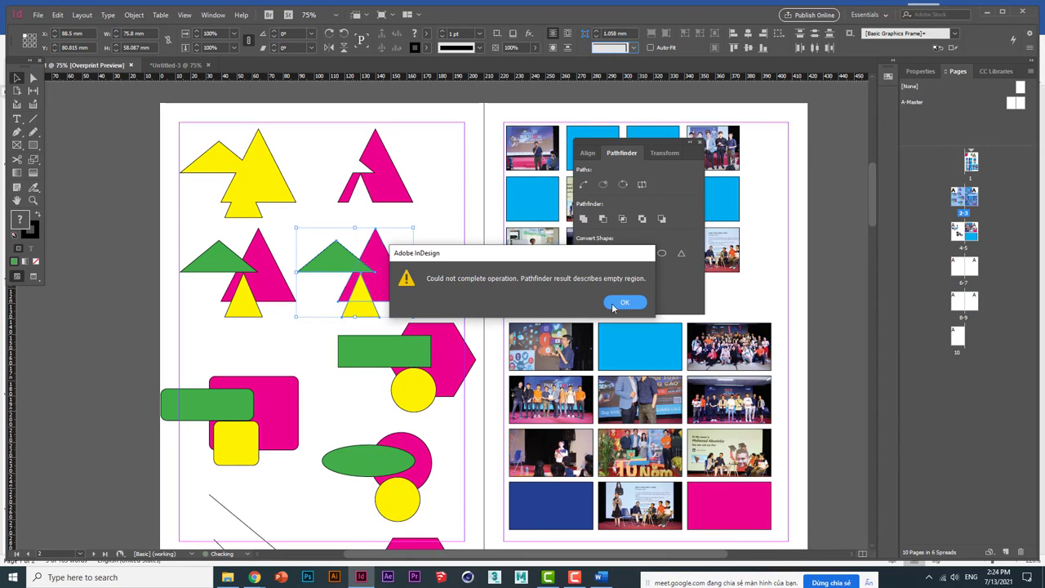
click(622, 303)
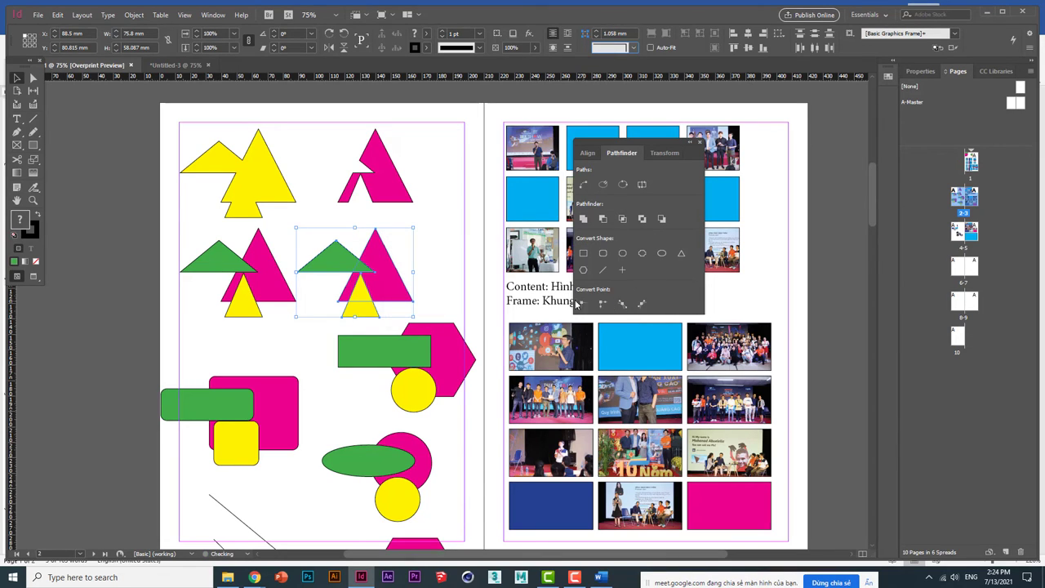
- Try Pathfinder Intersect on only the magenta and yellow triangles of the lower-right cluster and undo it
click(331, 285)
click(362, 299)
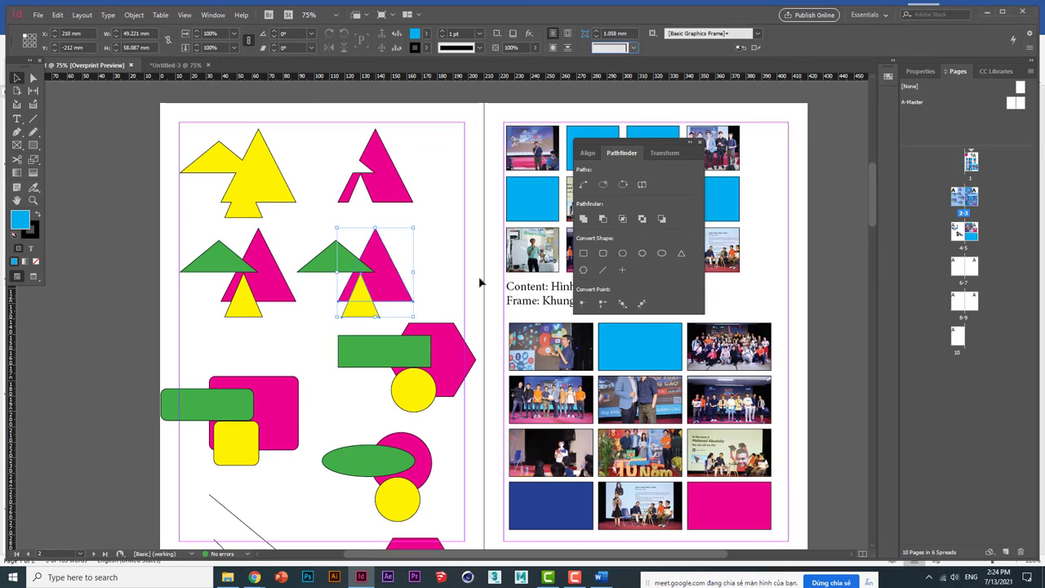
click(623, 220)
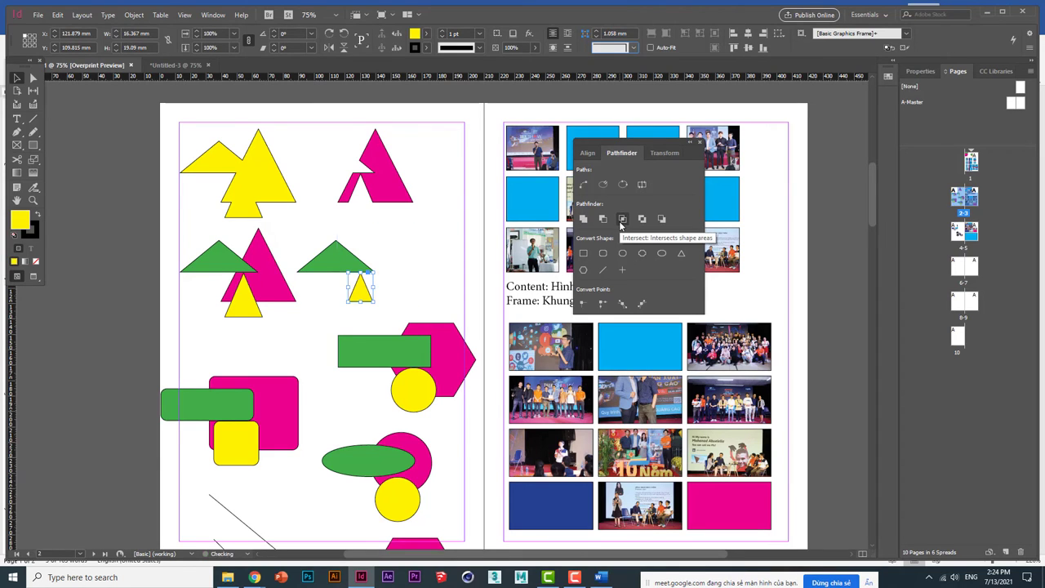
click(401, 279)
key(ctrl+z)
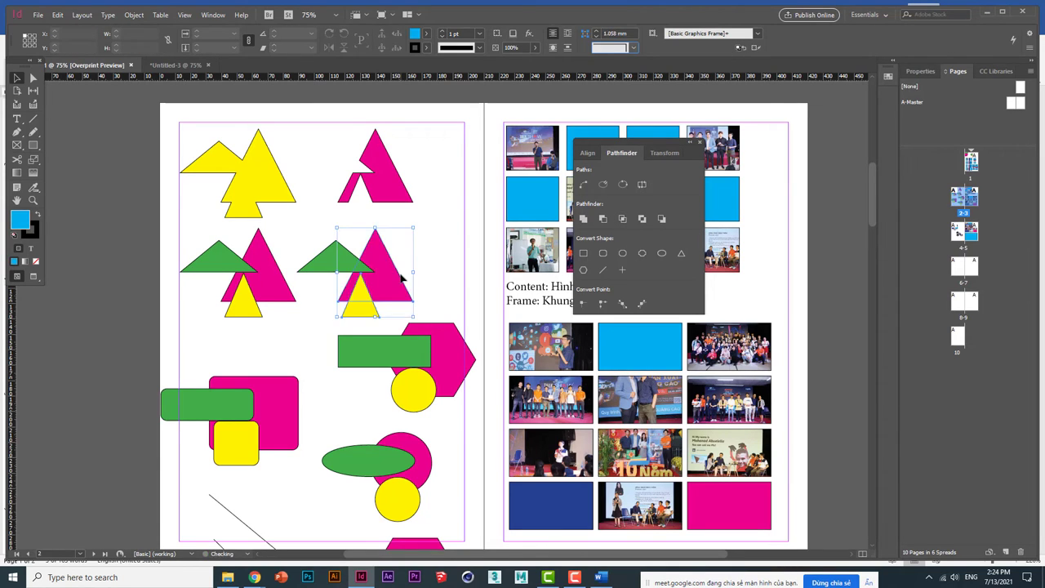
- Combine all three triangles of the lower-right cluster with Pathfinder Exclude Overlap
key(ctrl+z)
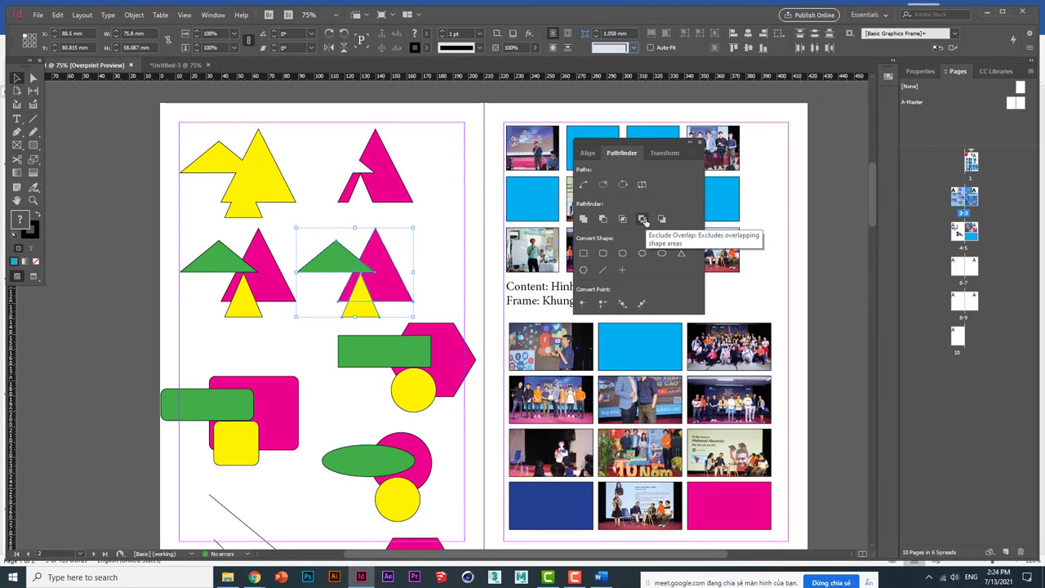
click(643, 219)
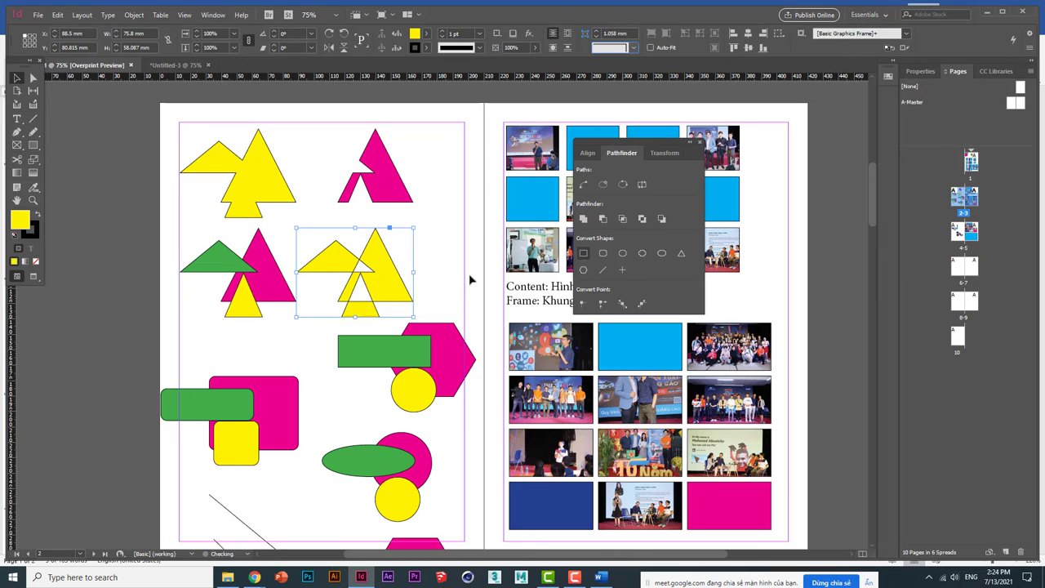
click(443, 274)
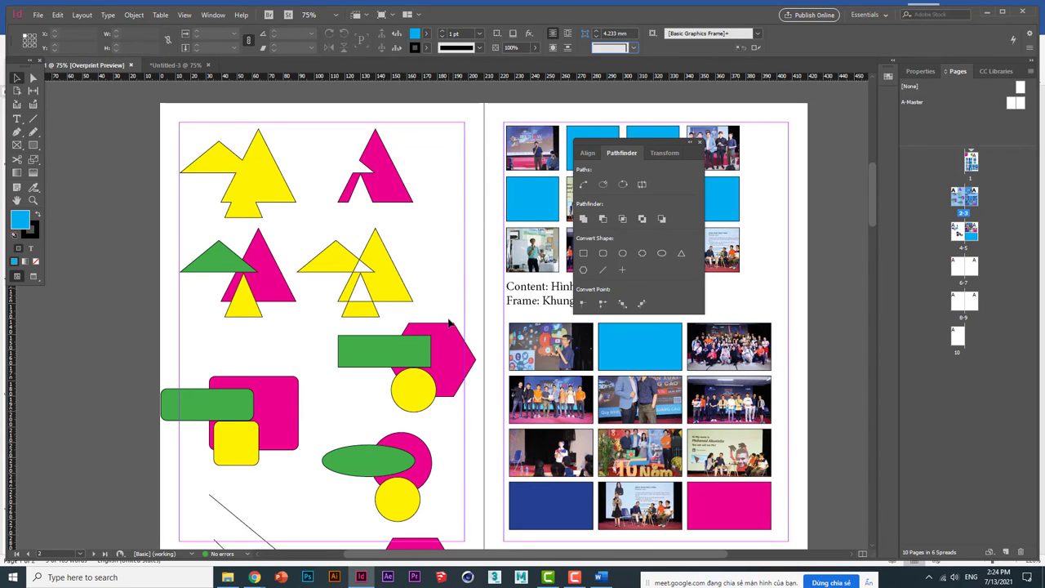
- Convert the three rounded rectangles below the triangle clusters on page 2 to plain rectangles
scroll(449, 324, down, 2)
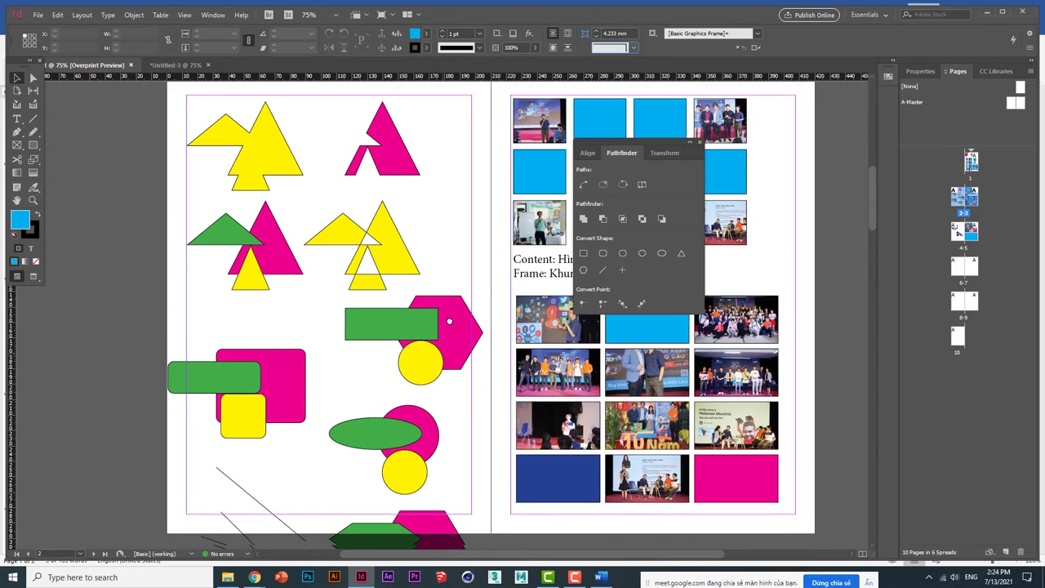
scroll(449, 321, down, 3)
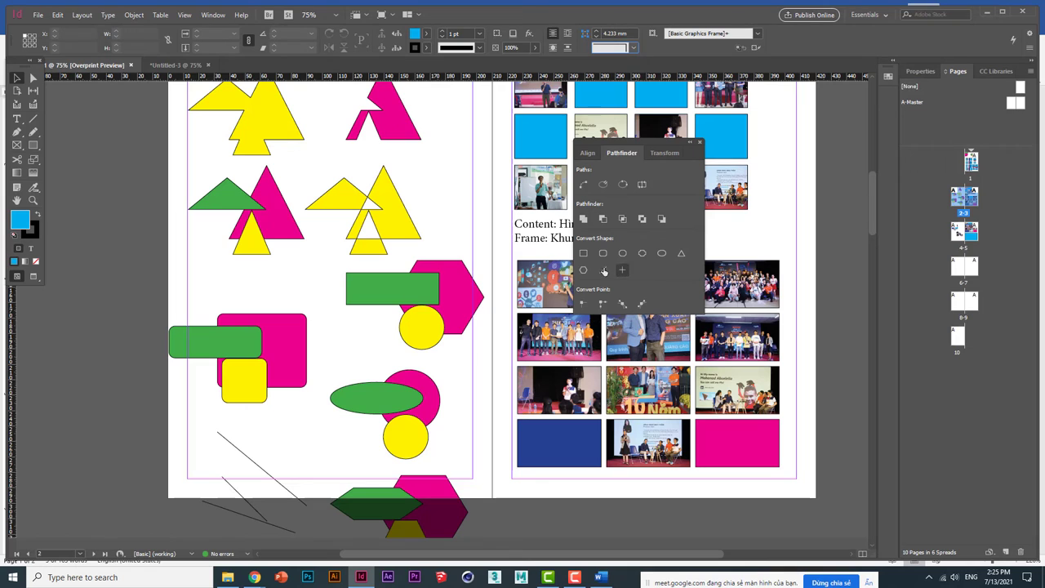
scroll(357, 333, down, 1)
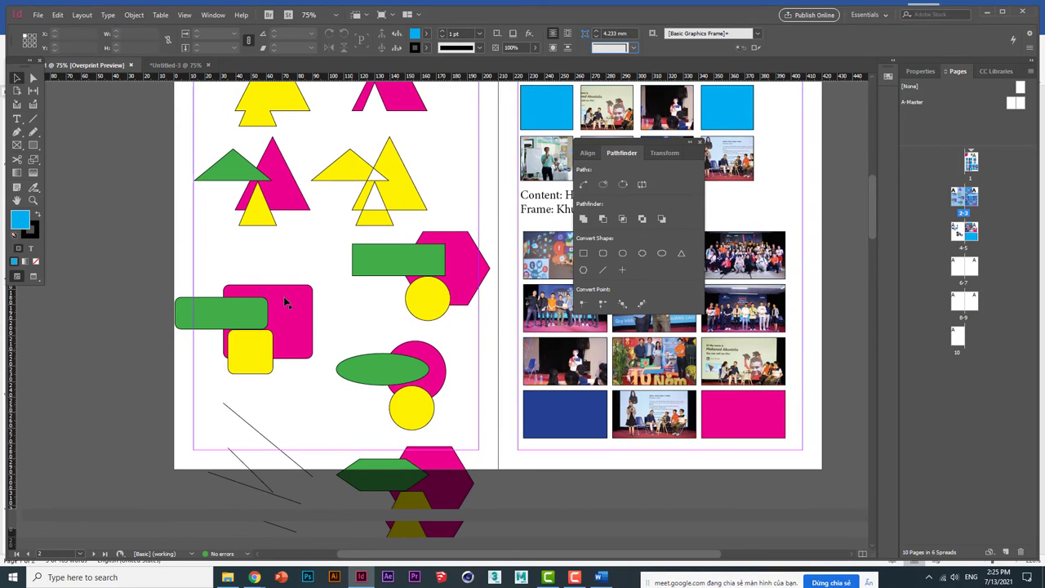
drag(242, 281, 285, 337)
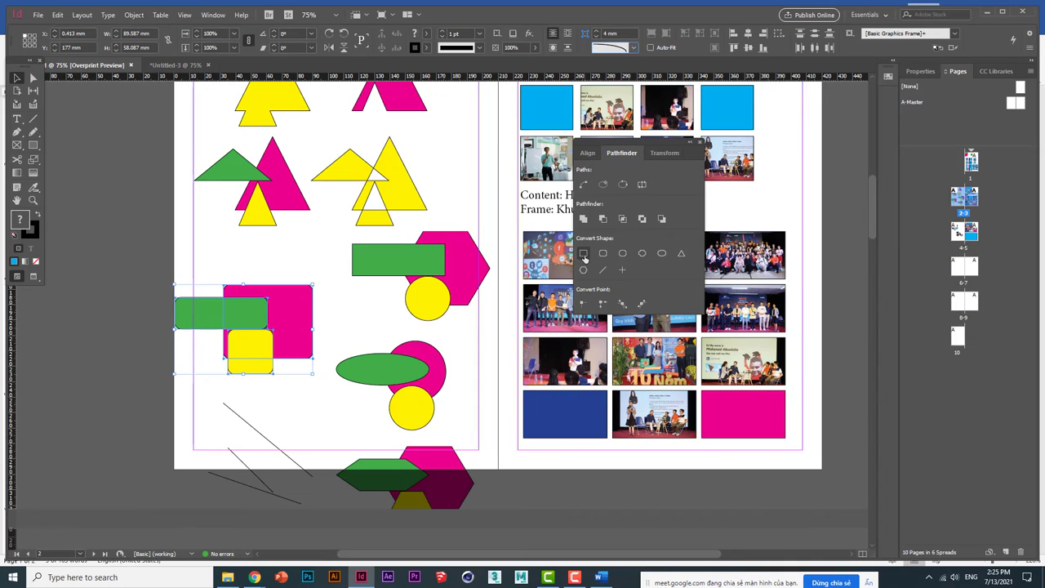
click(583, 254)
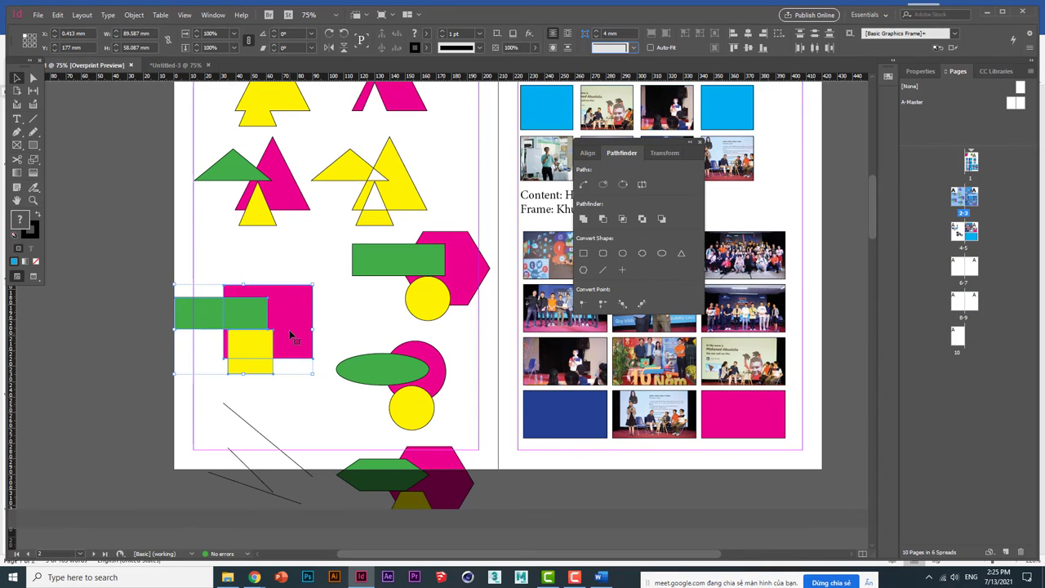
click(331, 311)
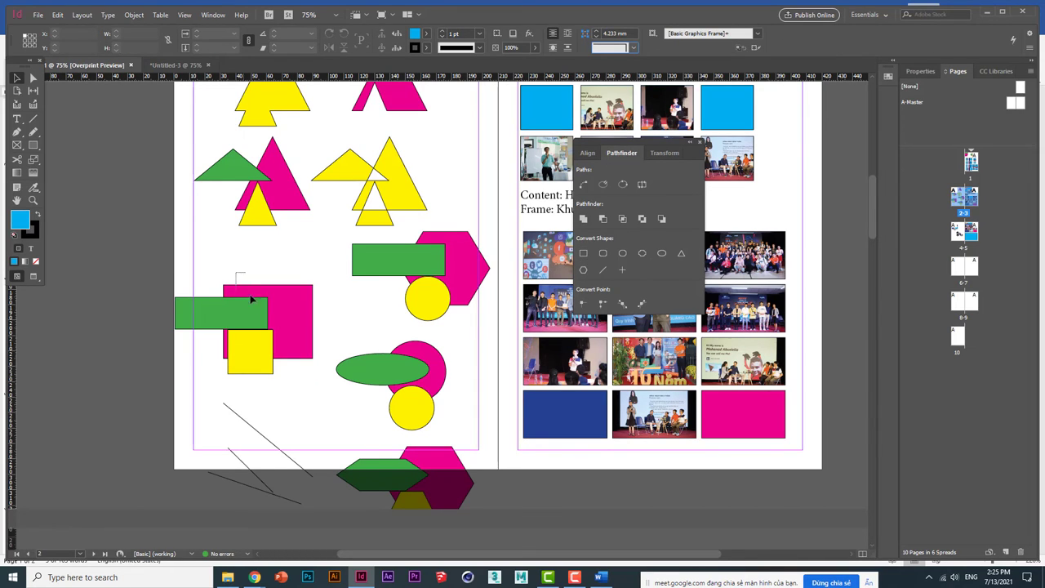
- Convert the three overlapping rectangles back to rounded rectangles and set their corner size to 13 mm
drag(251, 301, 276, 335)
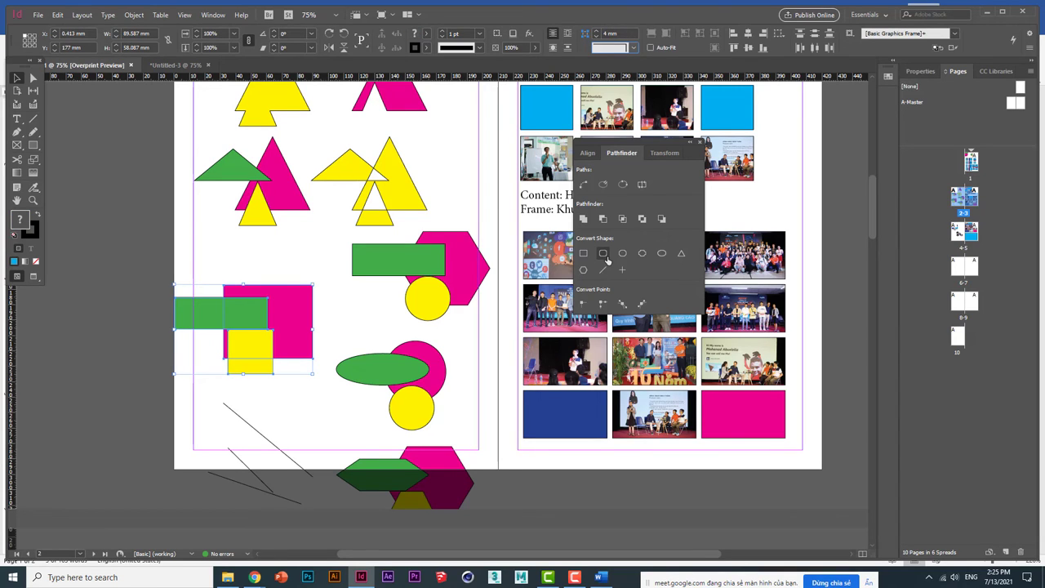
click(603, 254)
text(13)
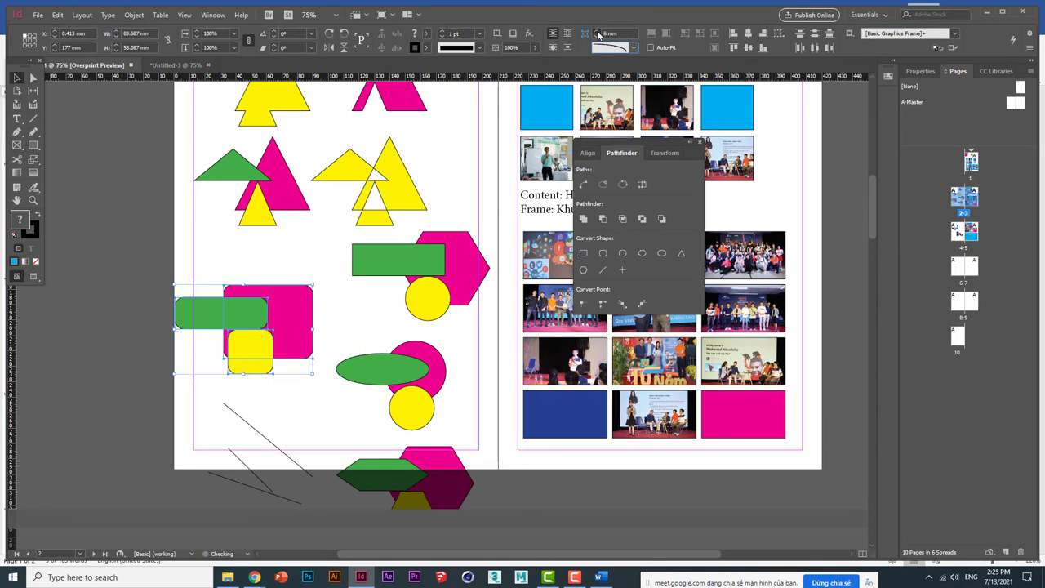
key(Return)
- Change the three rounded shapes' corner style to Fancy and to Bevel
click(613, 49)
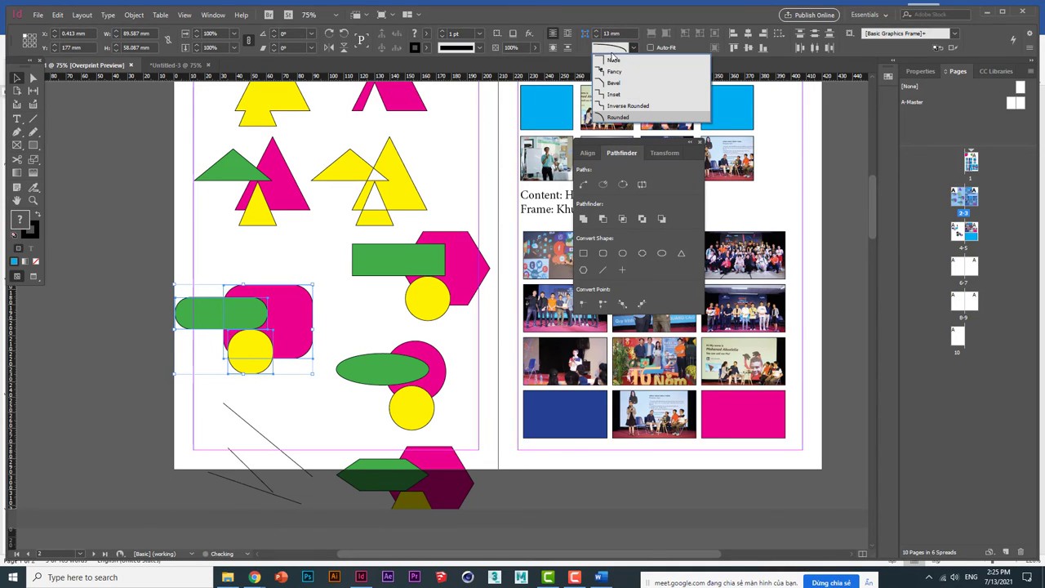
click(616, 72)
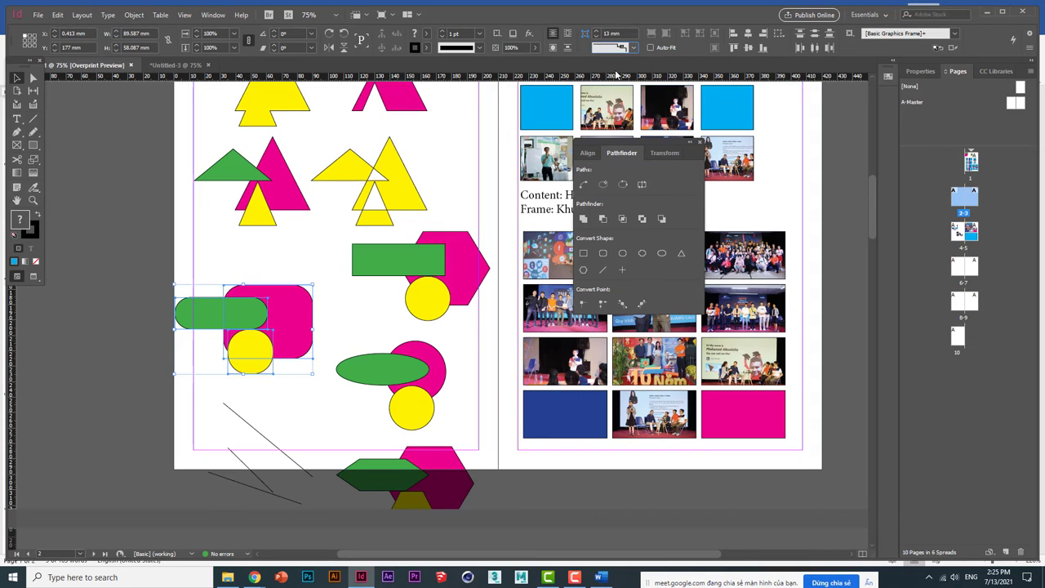
click(615, 48)
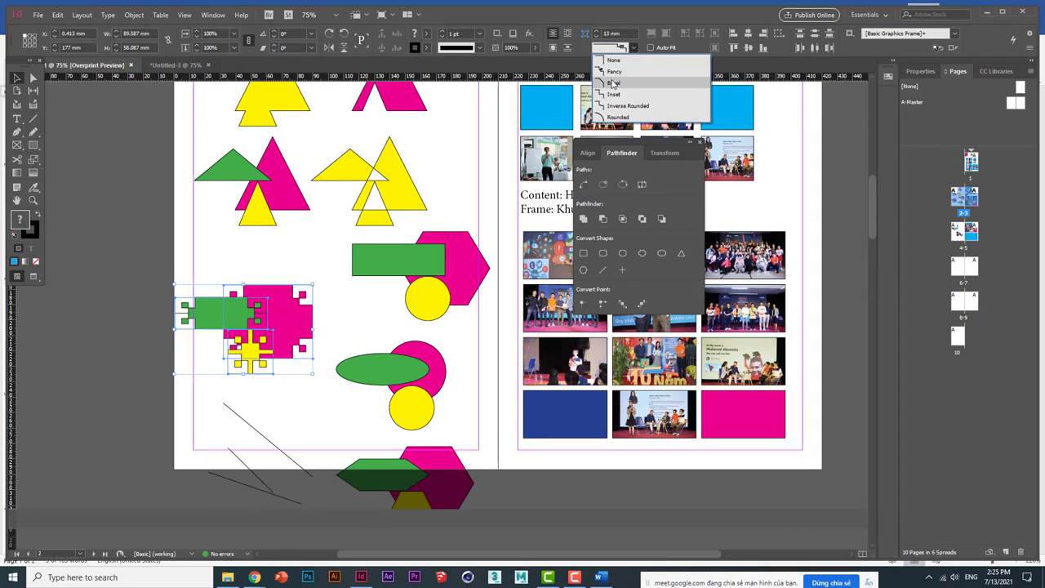
click(613, 82)
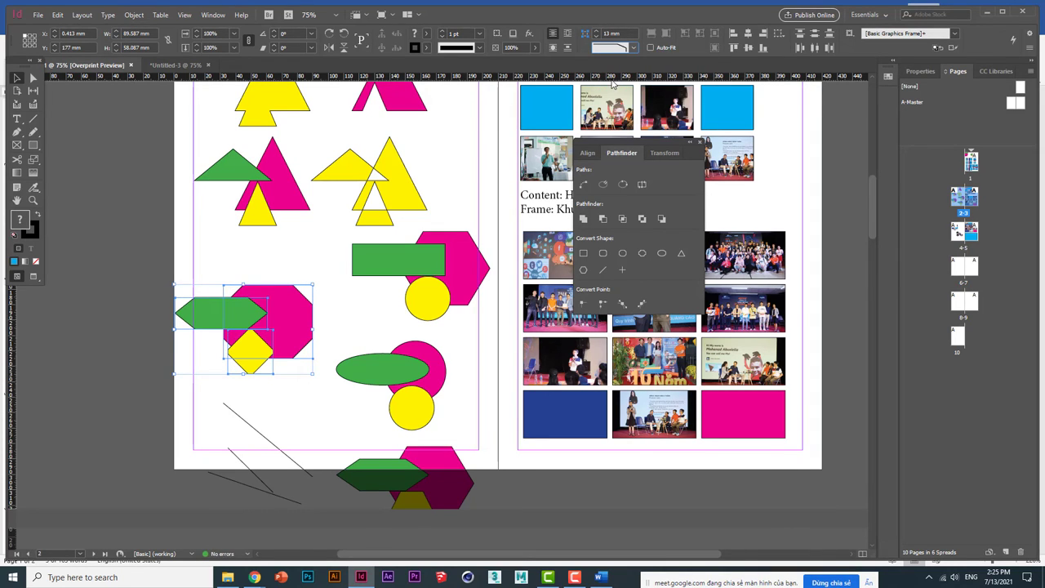
- Try the inverse-rounded rectangle, rounded rectangle, ellipse and triangle shape conversions in turn on the selected cluster
click(641, 255)
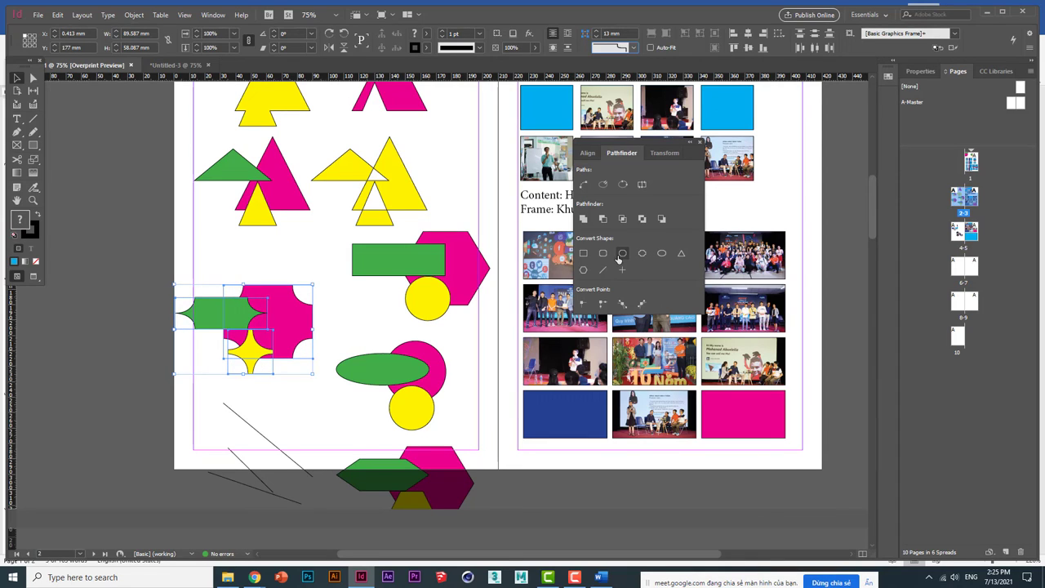
click(603, 255)
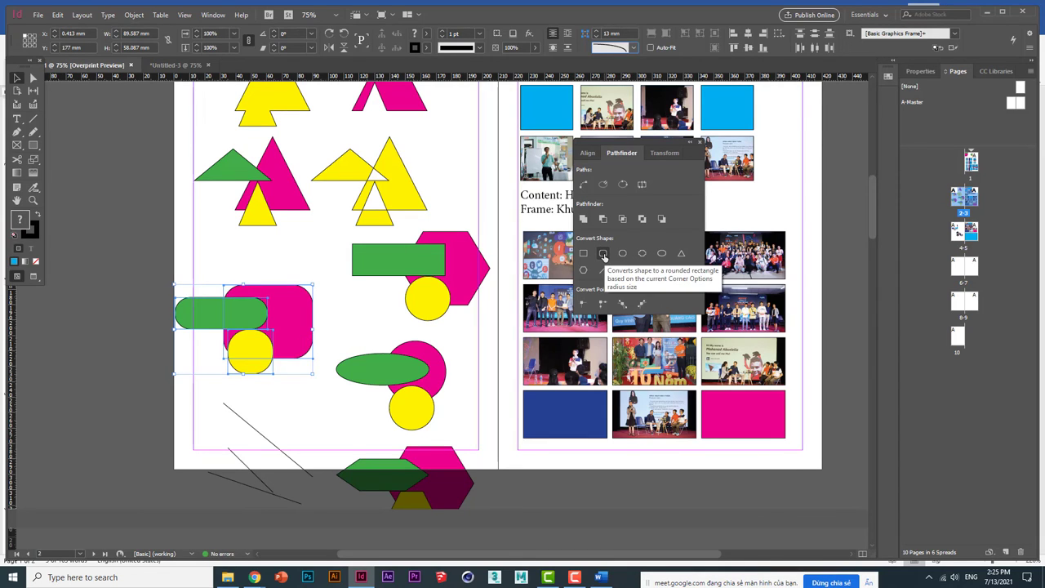
click(663, 256)
click(681, 254)
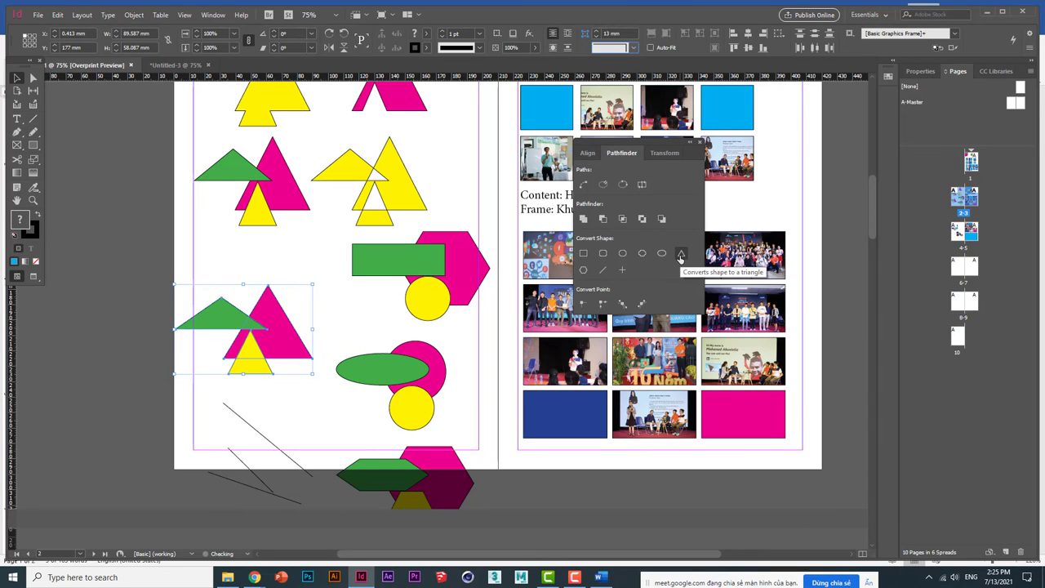
- Convert the selected cluster's three shapes to hexagons, and undo a trial conversion of them to lines
click(584, 271)
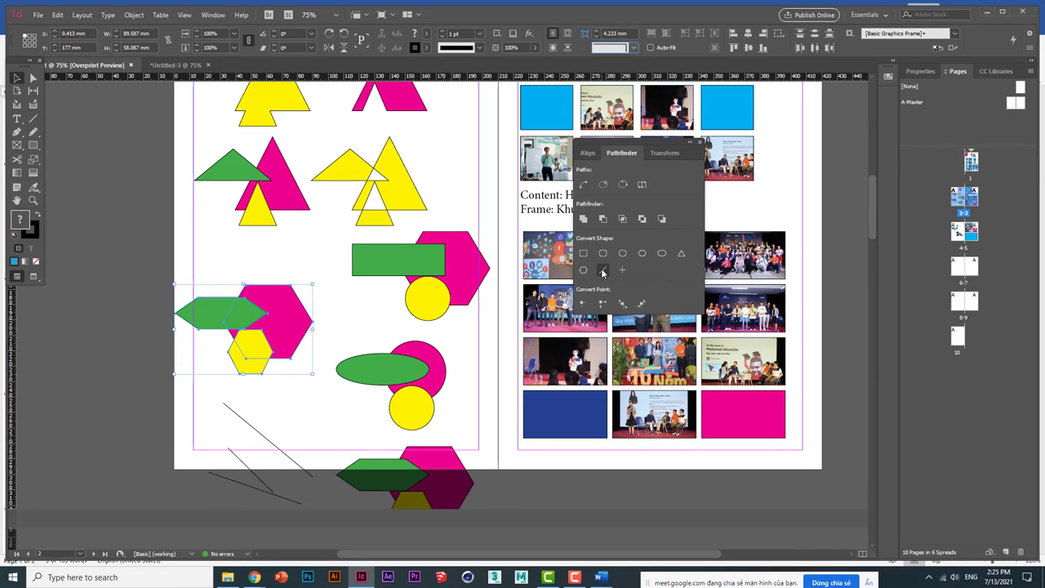
click(603, 271)
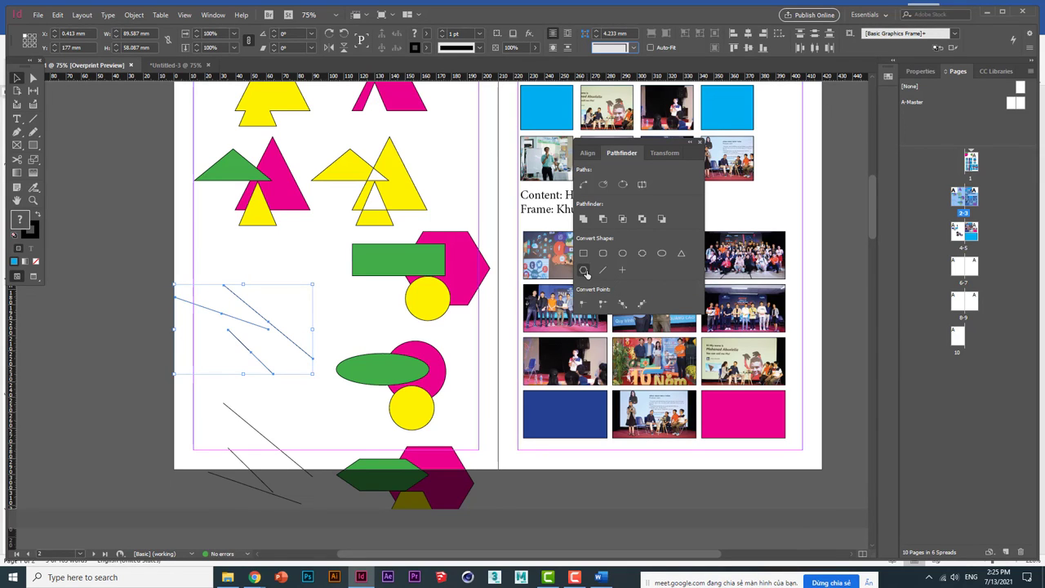
key(ctrl+z)
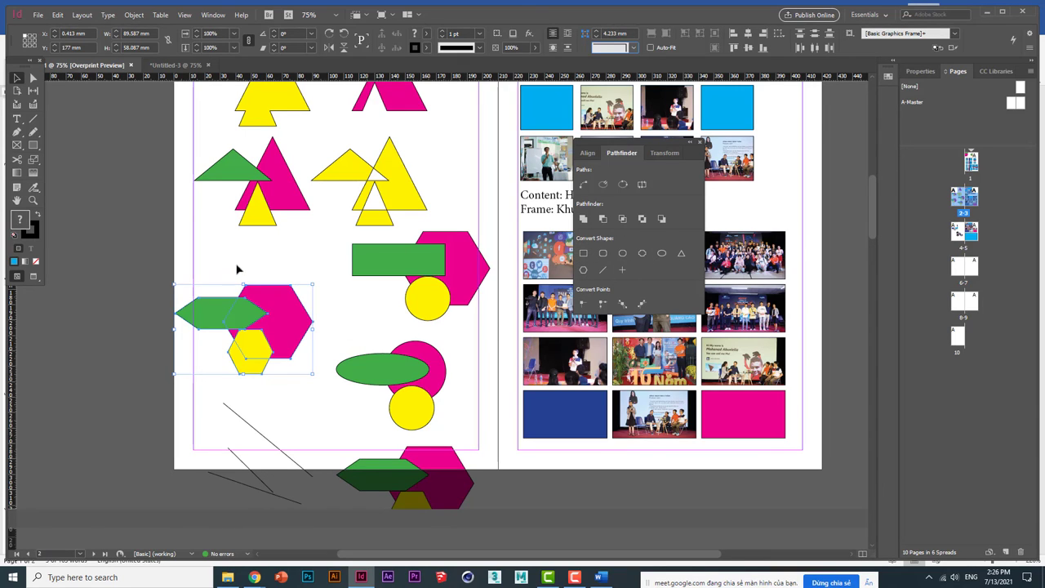
click(90, 182)
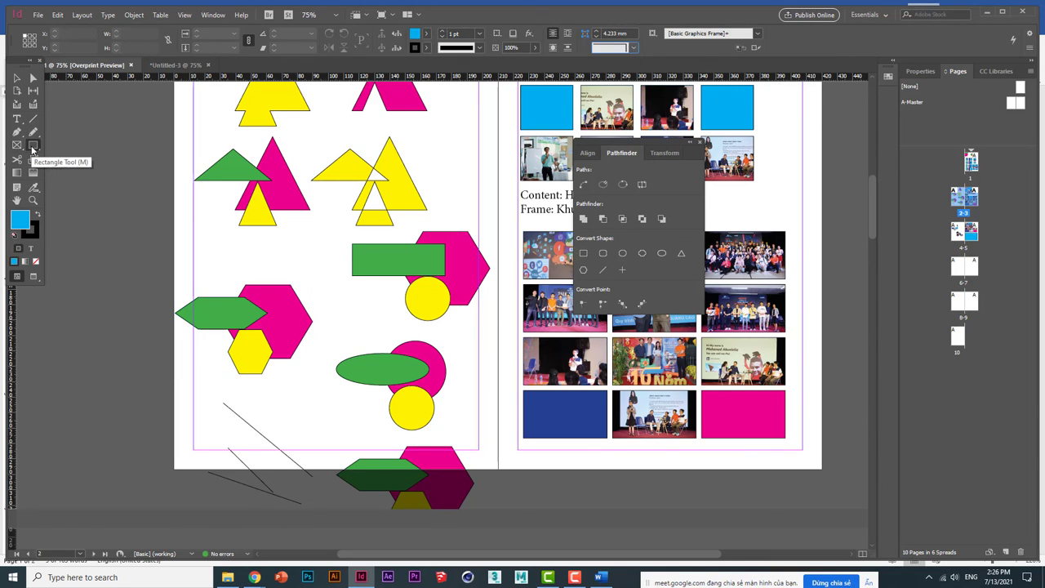
click(33, 150)
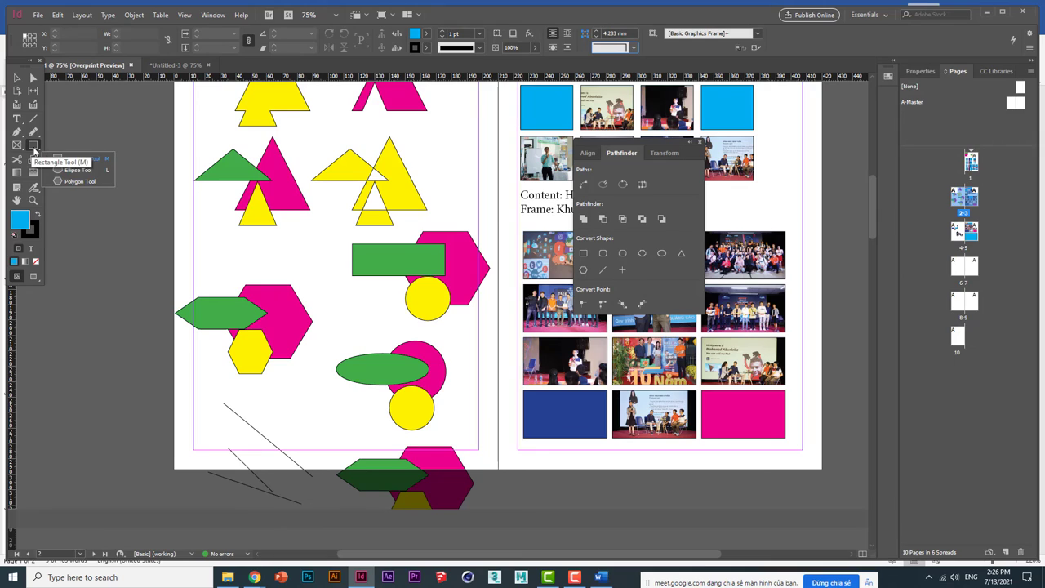
click(619, 235)
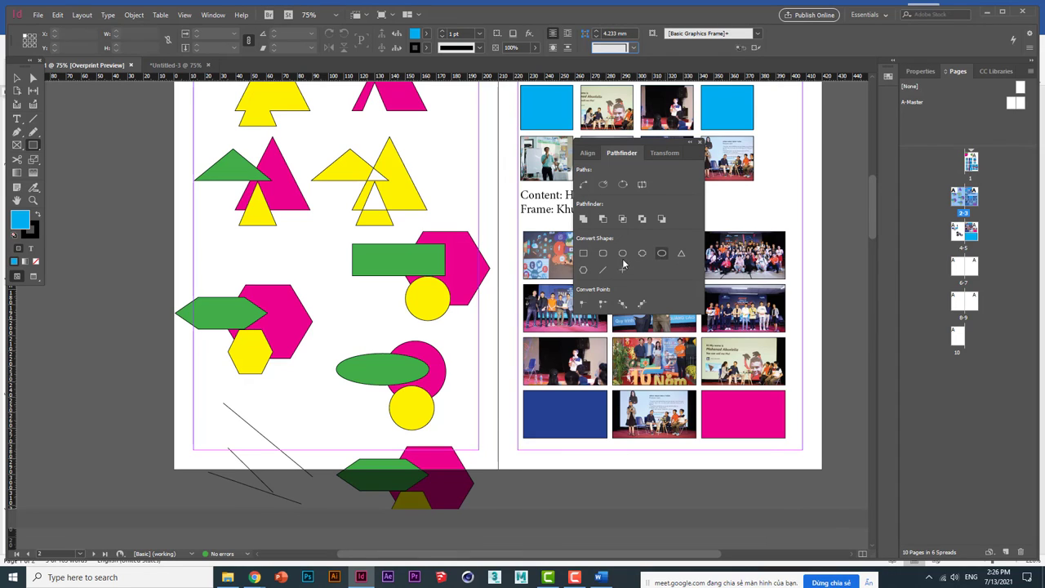
click(36, 144)
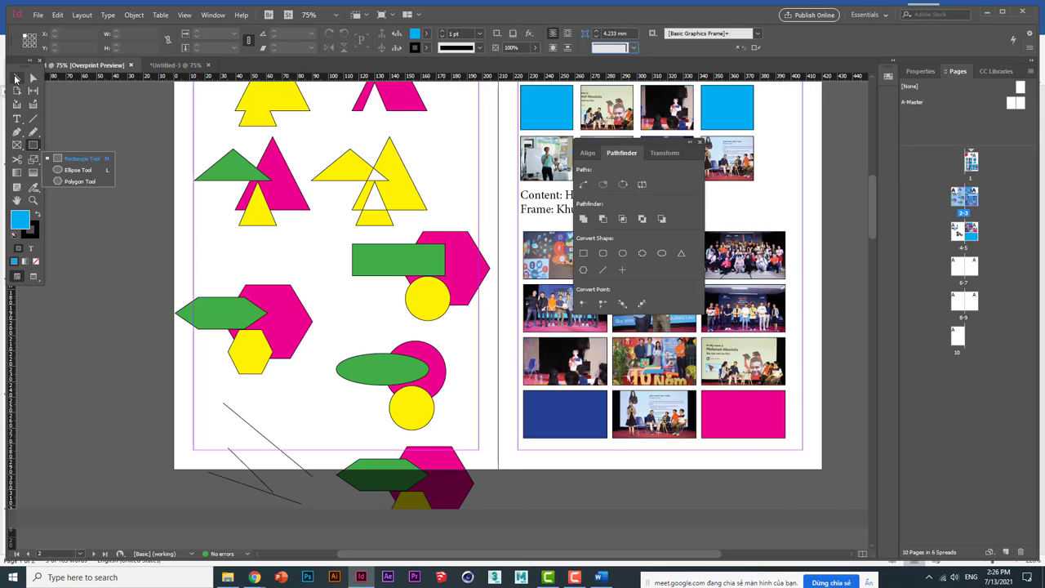
- Convert the upper-right corner point of the magenta hexagon in the left cluster to a smooth point
click(15, 79)
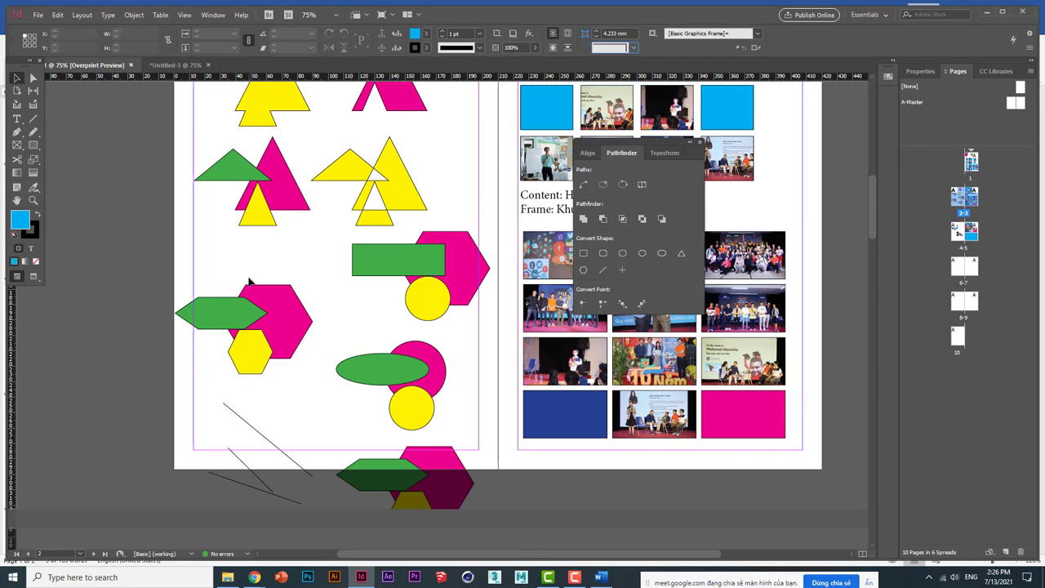
drag(216, 281, 326, 379)
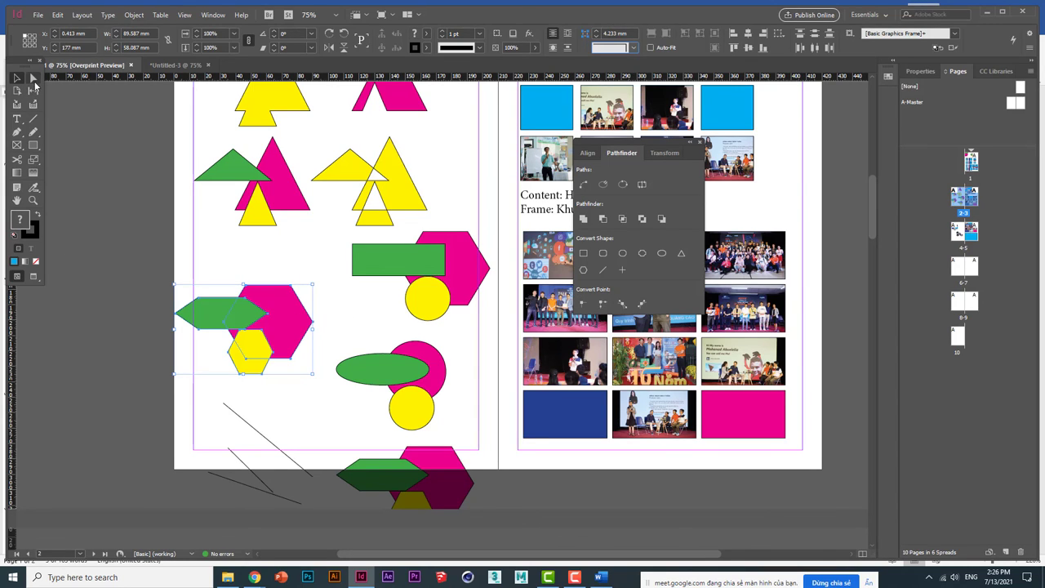
click(33, 79)
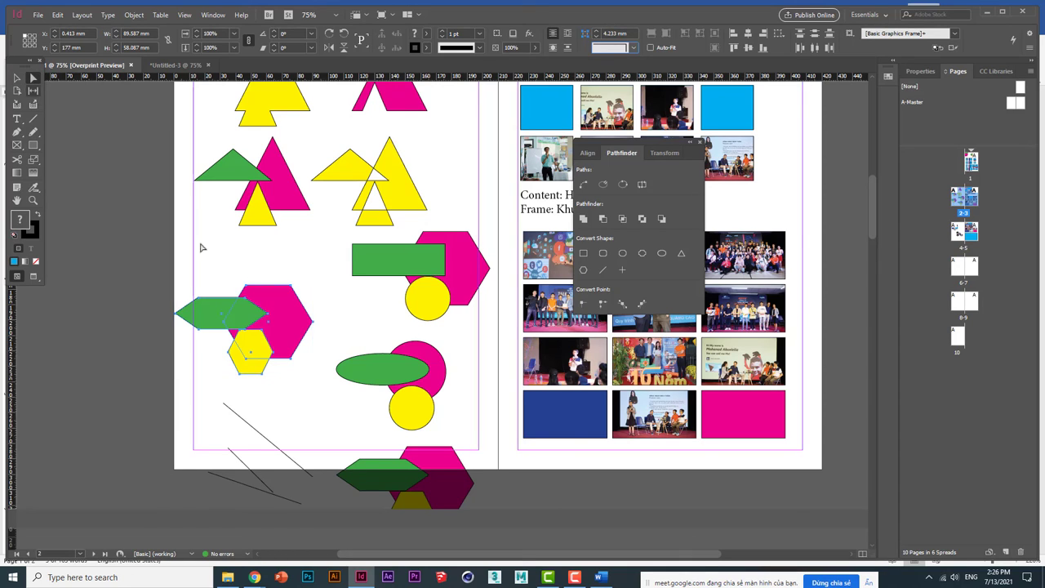
click(290, 287)
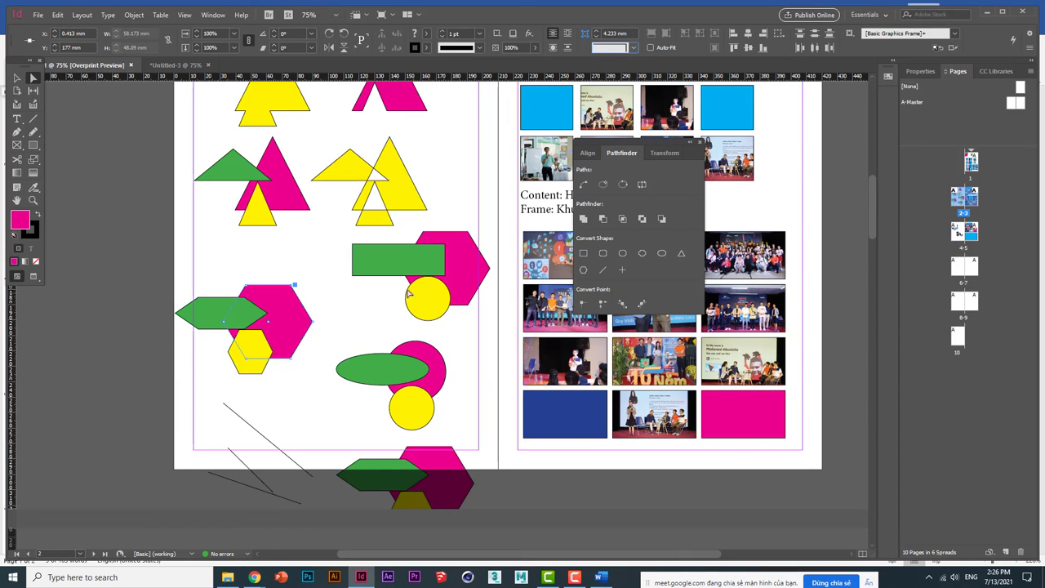
click(623, 308)
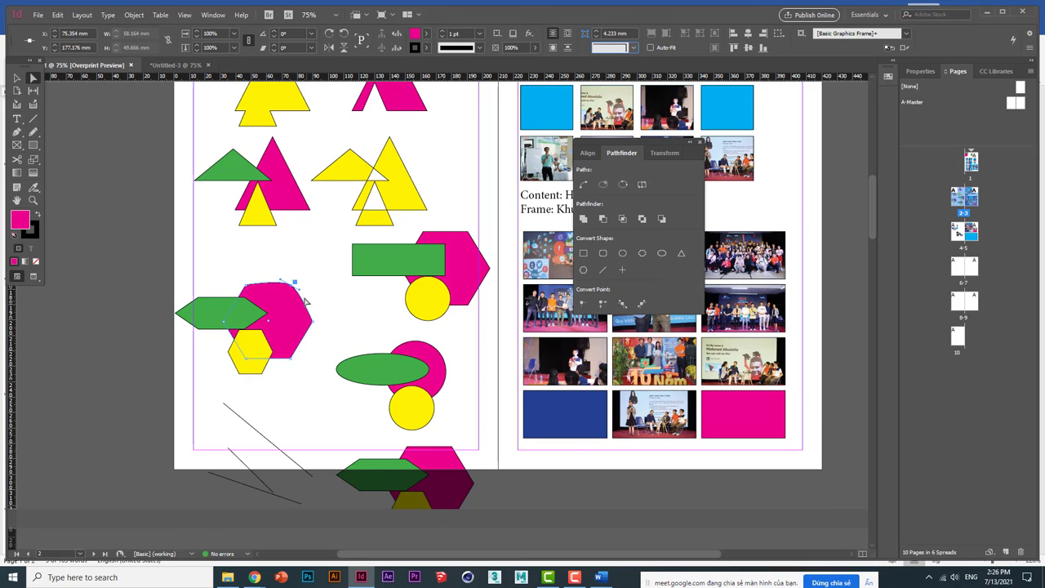
- Reshape the magenta hexagon's curve with the smooth point's direction handles, and convert the point back to plain
drag(301, 296, 347, 305)
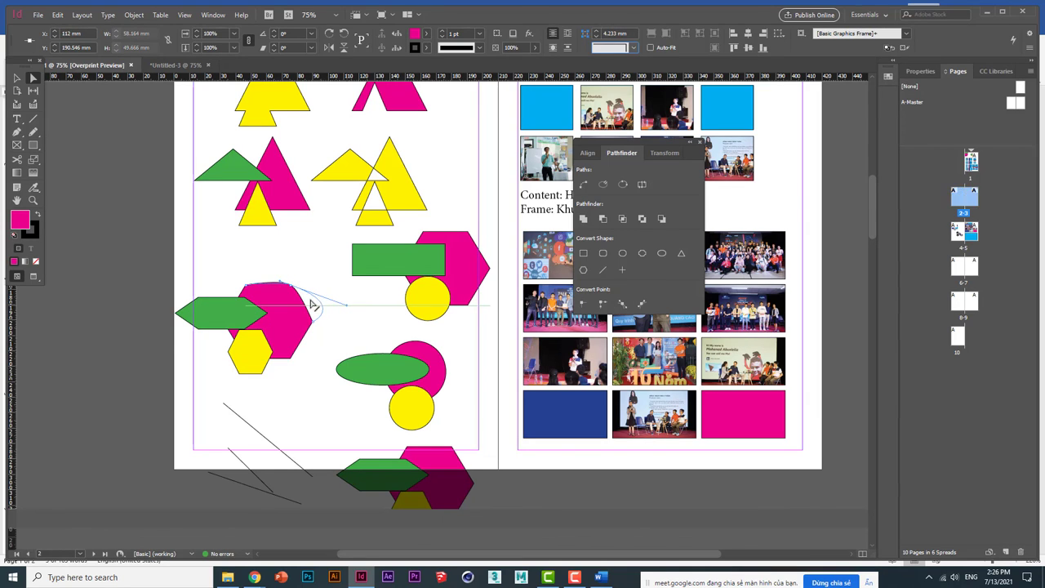
drag(282, 286, 318, 221)
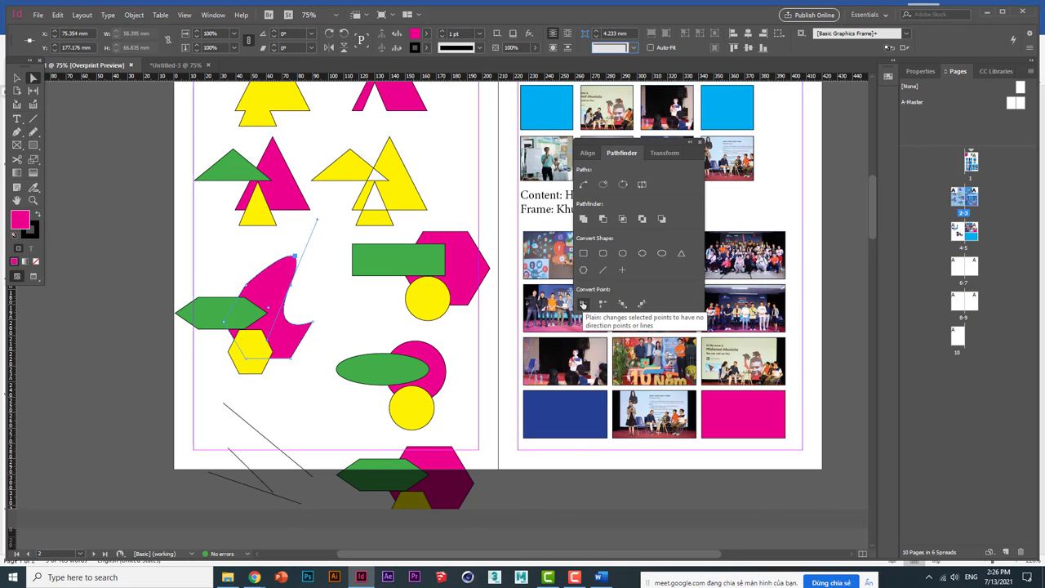
click(582, 304)
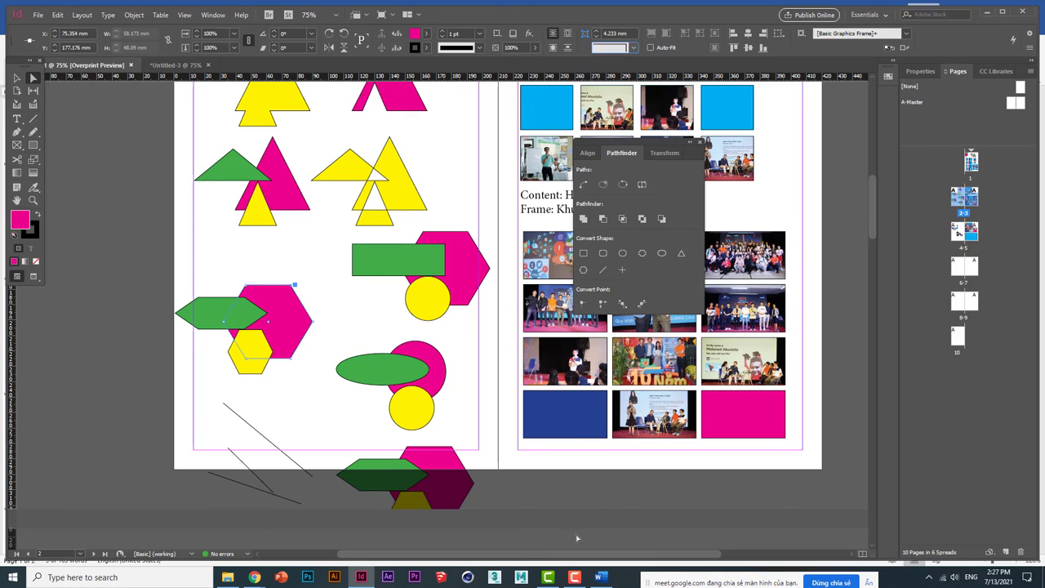
- Switch to the Word lesson notes and review the lines on Convert Shape and Convert Point
mouse_move(590, 583)
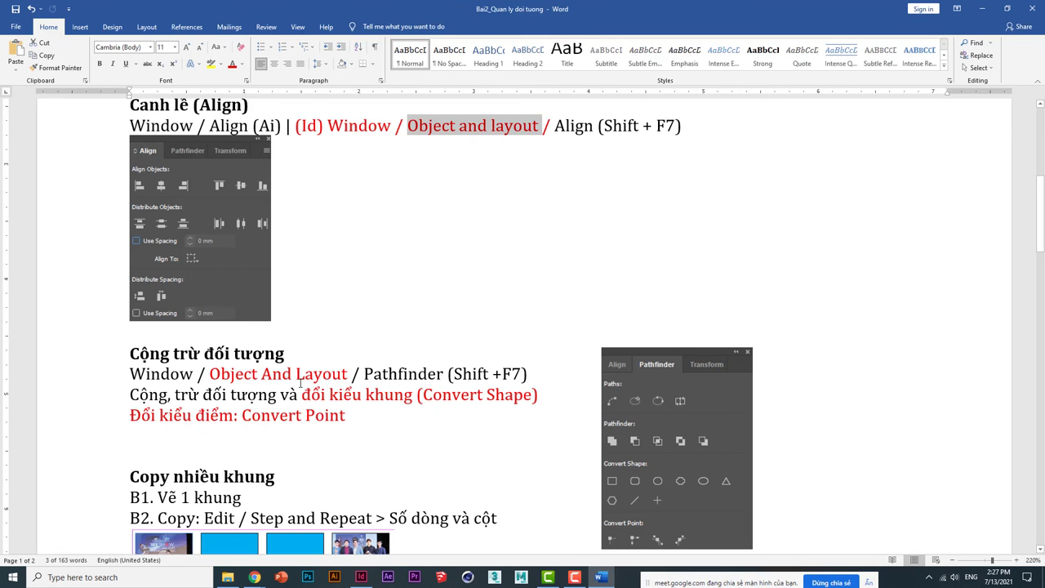
scroll(257, 328, down, 3)
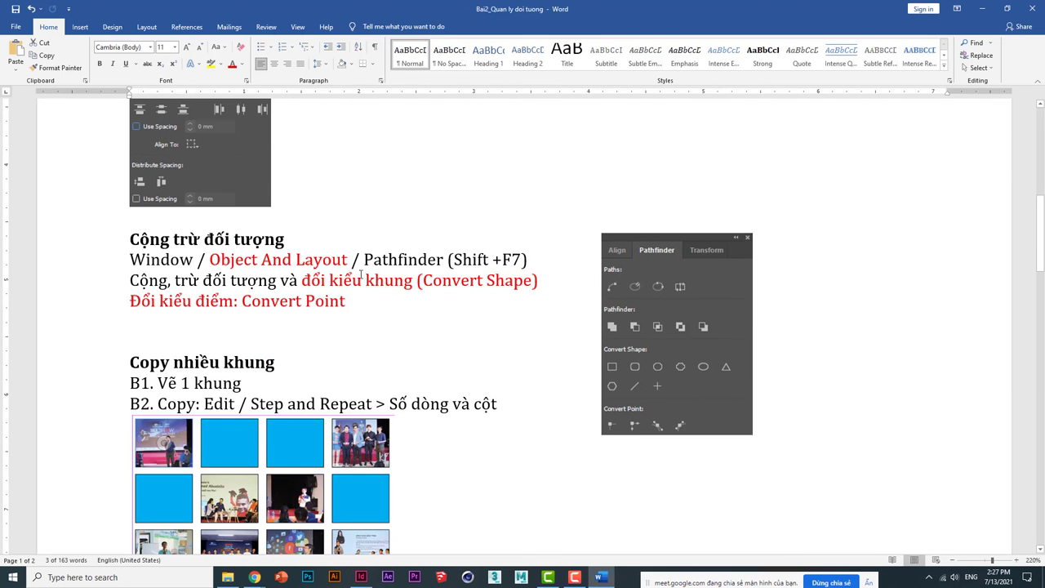
drag(243, 301, 346, 301)
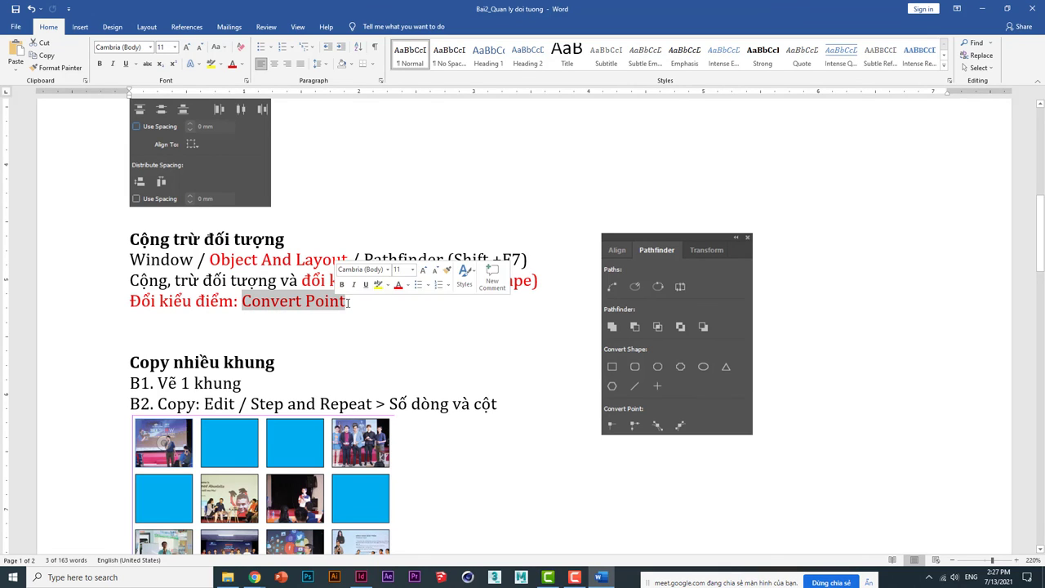
drag(281, 280, 428, 285)
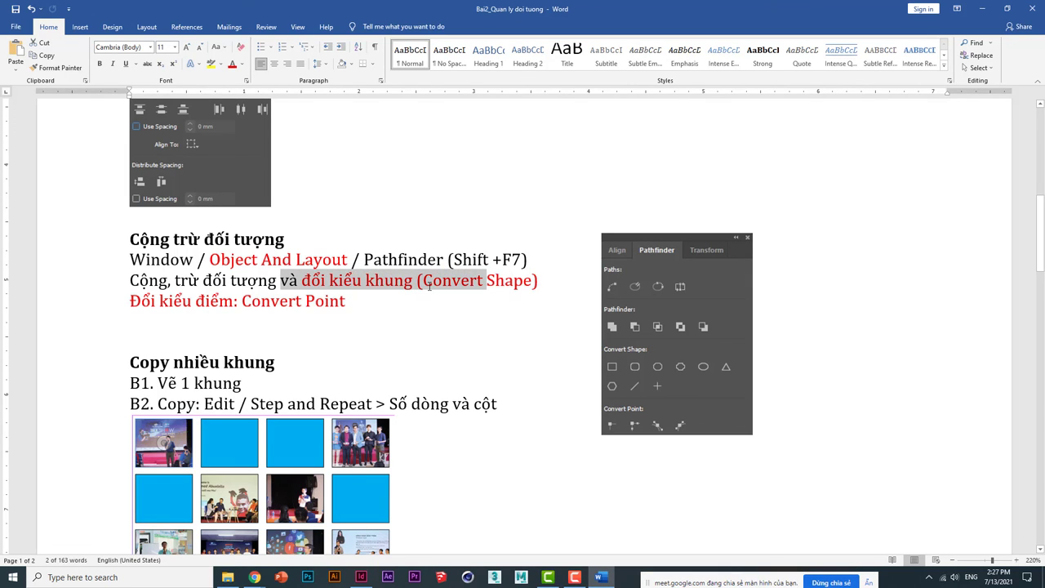
- Return to InDesign, try converting several triangles and clustered shapes on the left page to rectangles, and undo the conversion
click(361, 577)
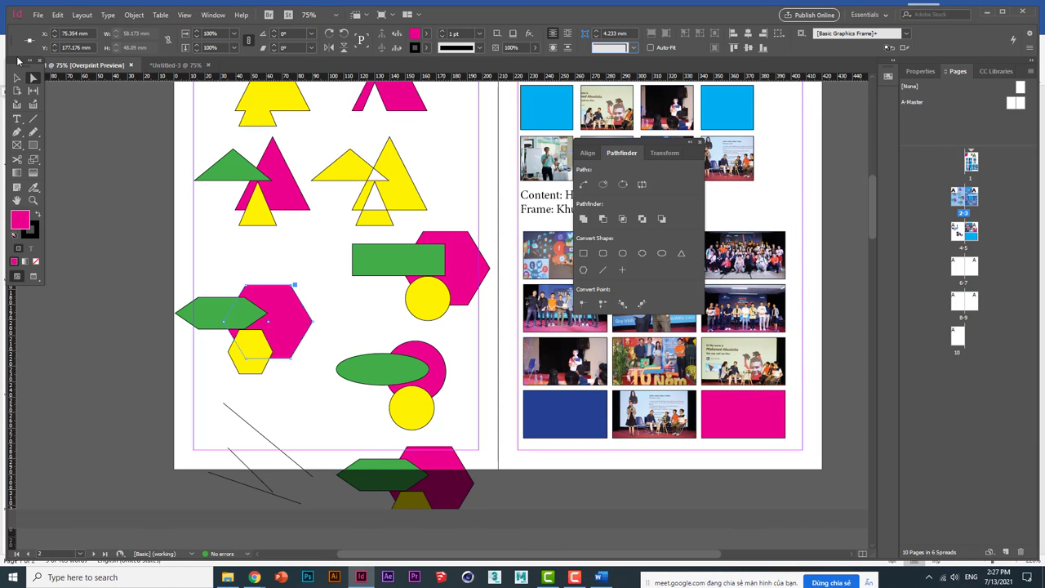
click(17, 89)
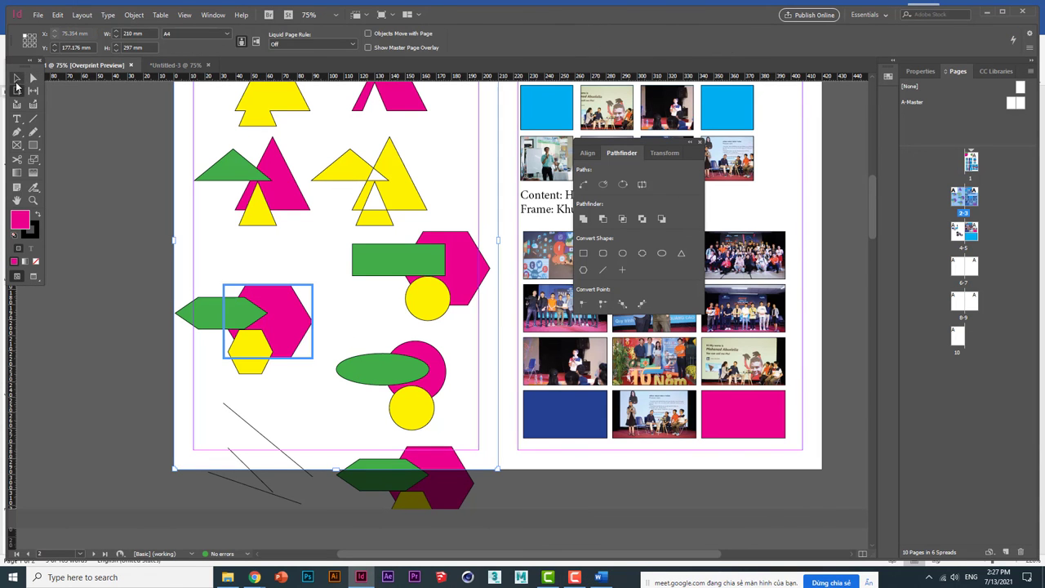
click(16, 78)
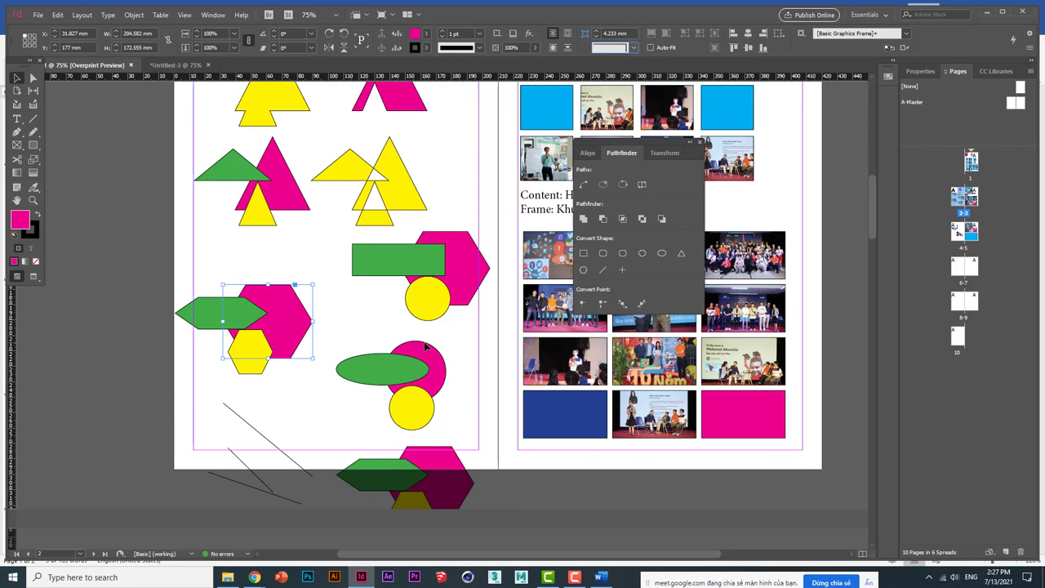
key(ctrl+a)
click(133, 15)
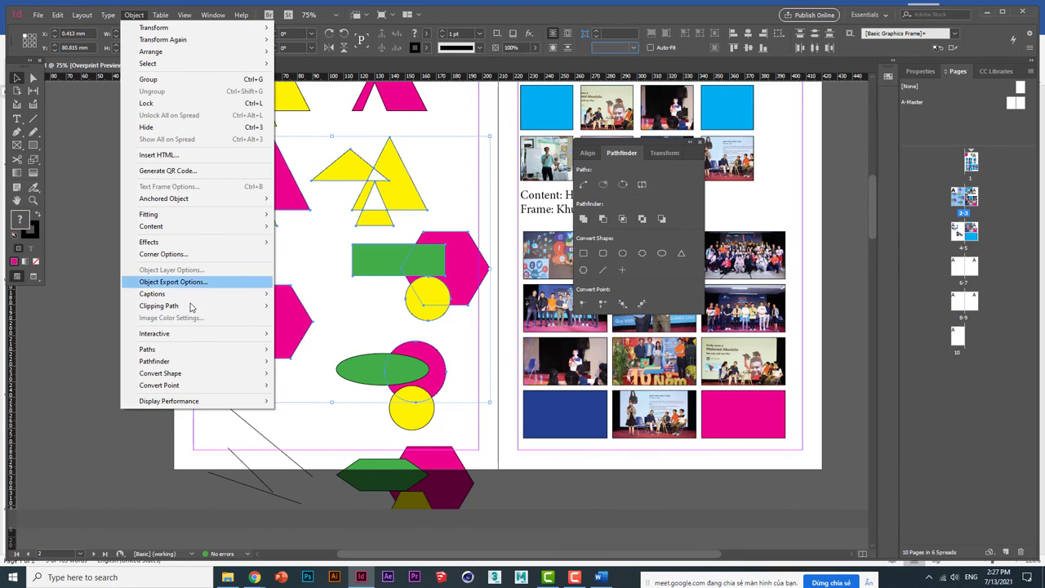
mouse_move(194, 374)
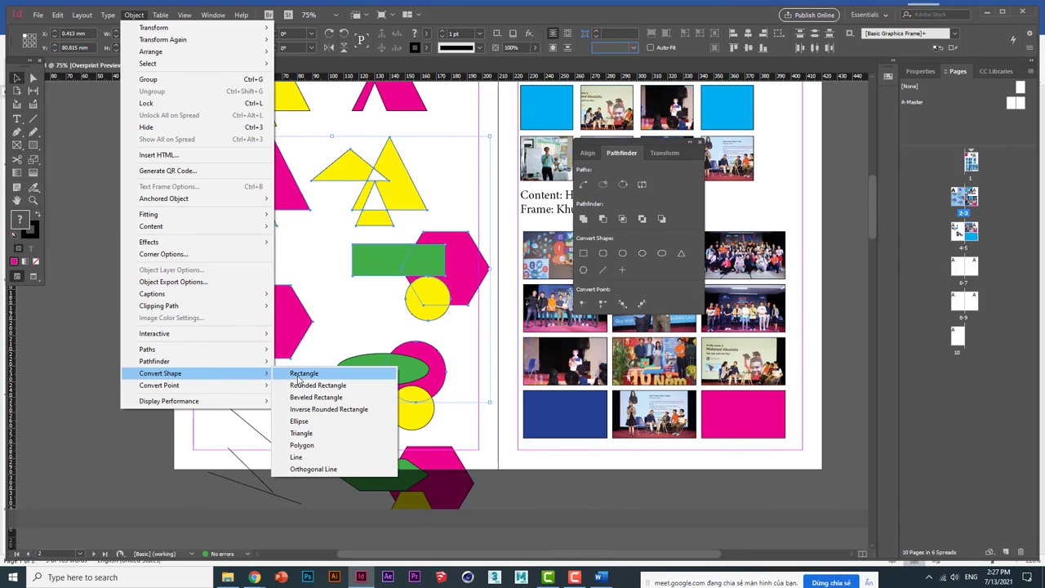
click(301, 374)
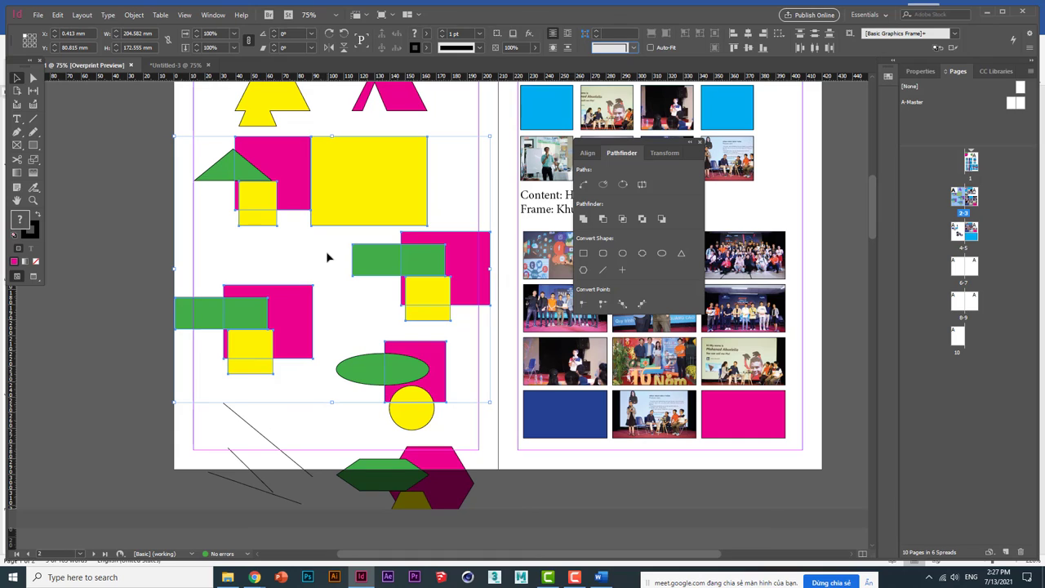
key(ctrl+z)
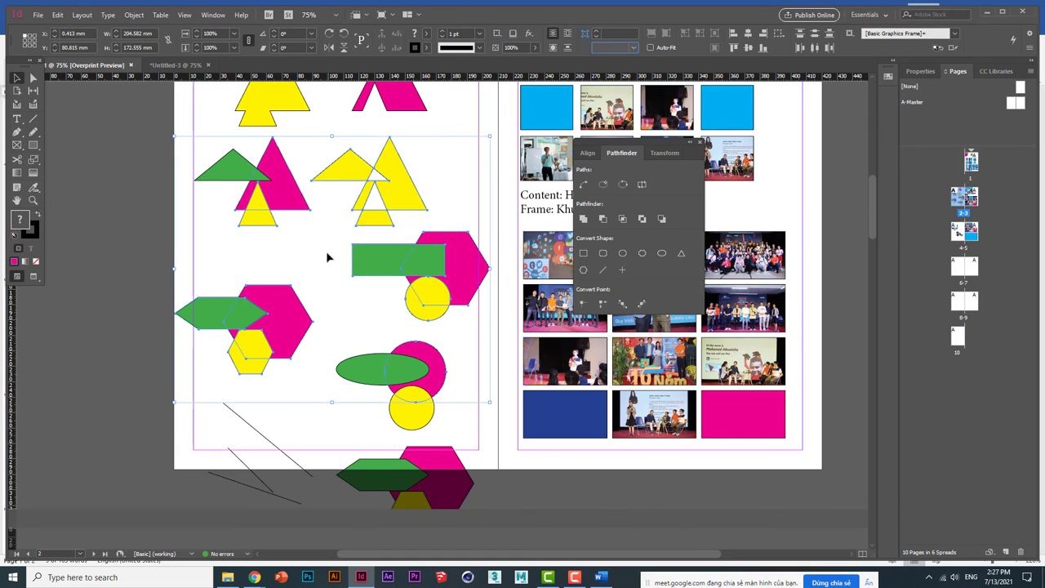
- Select the three shape clusters below the triangles on the left page
click(327, 256)
drag(215, 255, 458, 396)
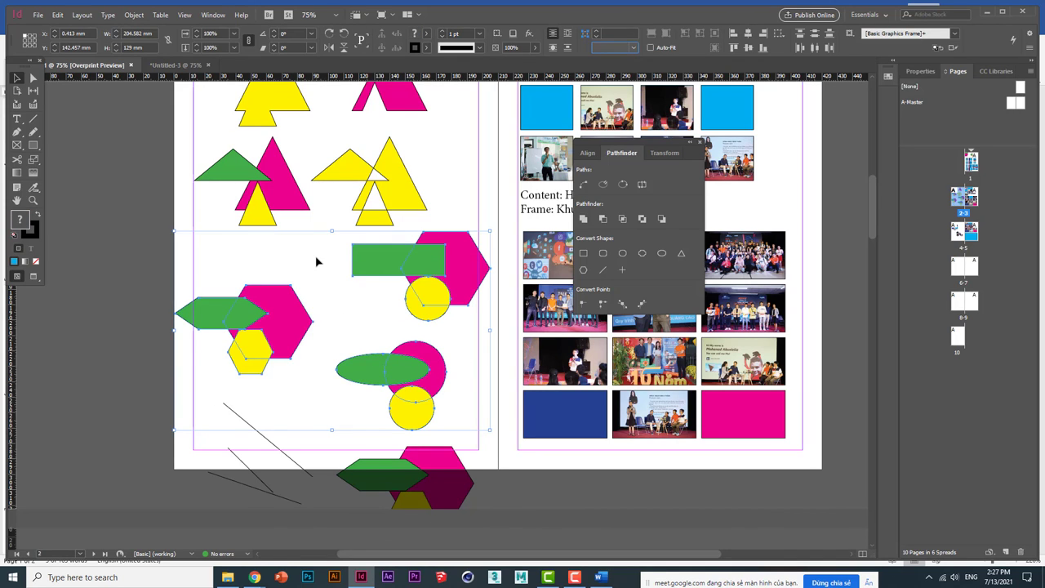